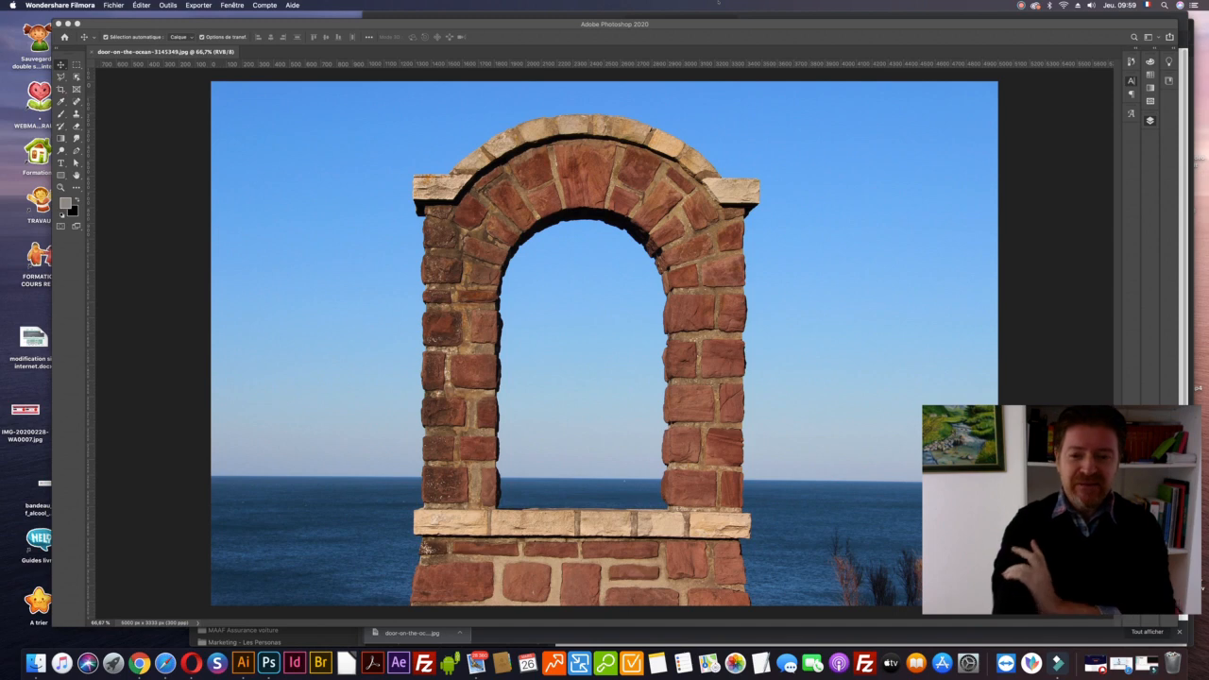
- Switch to Photoshop, shift the arch photo's window aside, show the hidden panels and collapse the Character panel
click(706, 23)
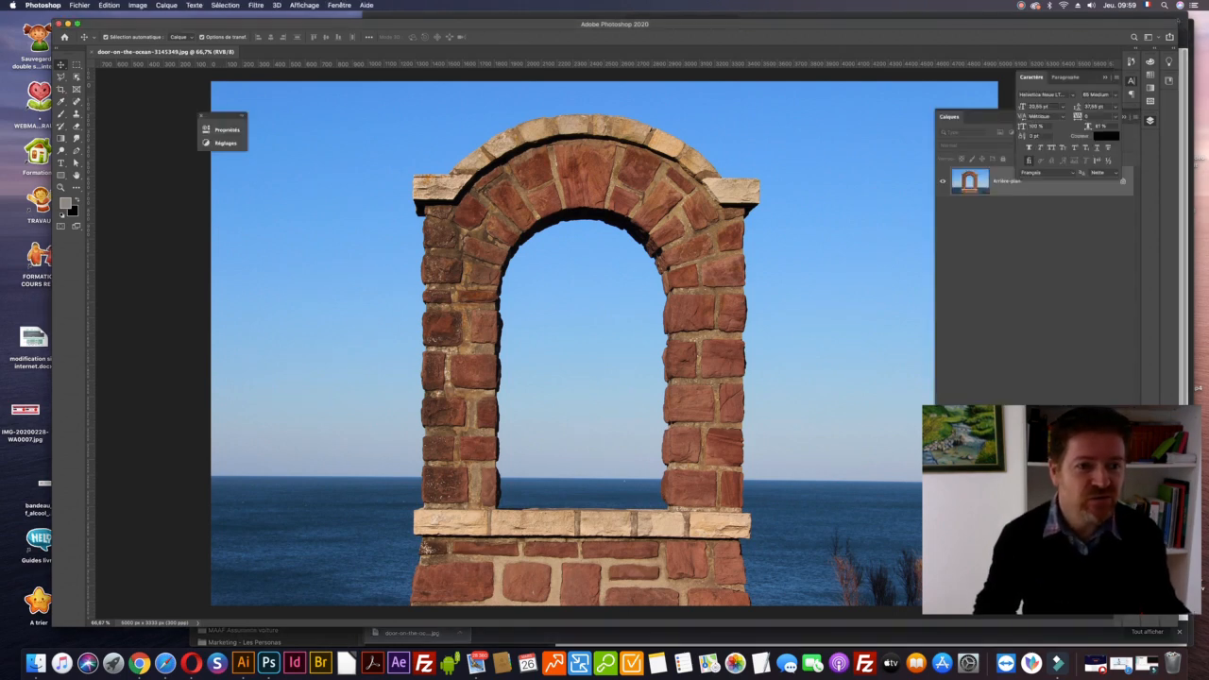
drag(1178, 20, 1120, 15)
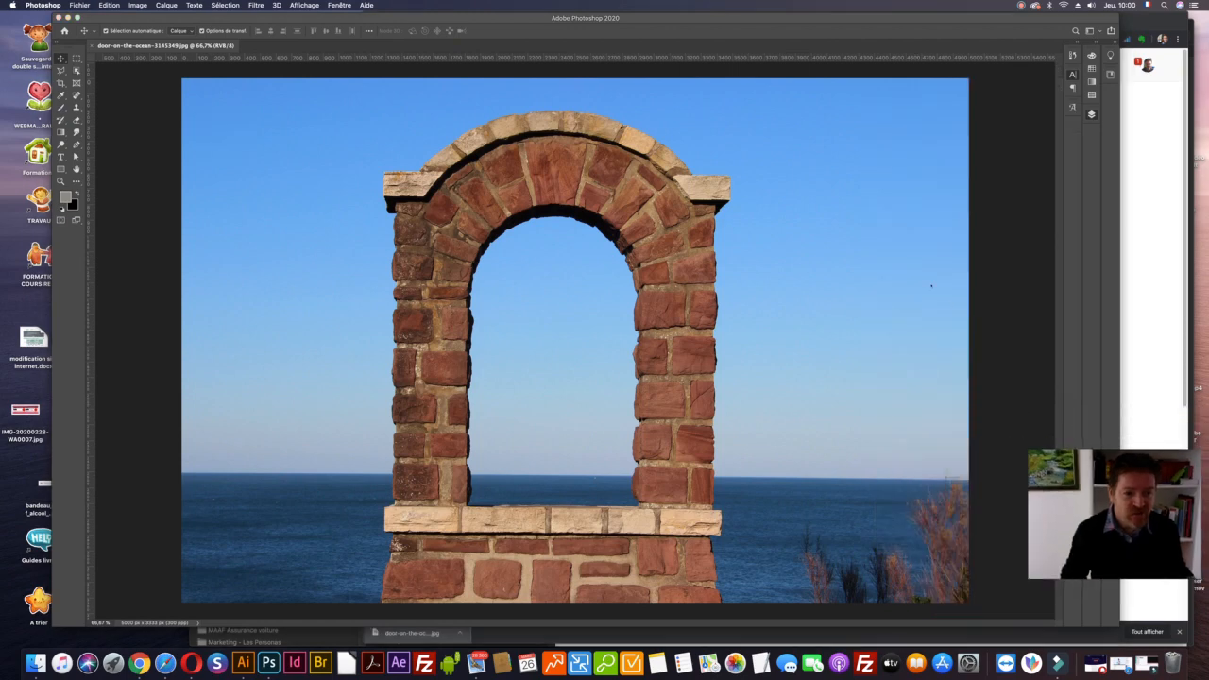
key(Tab)
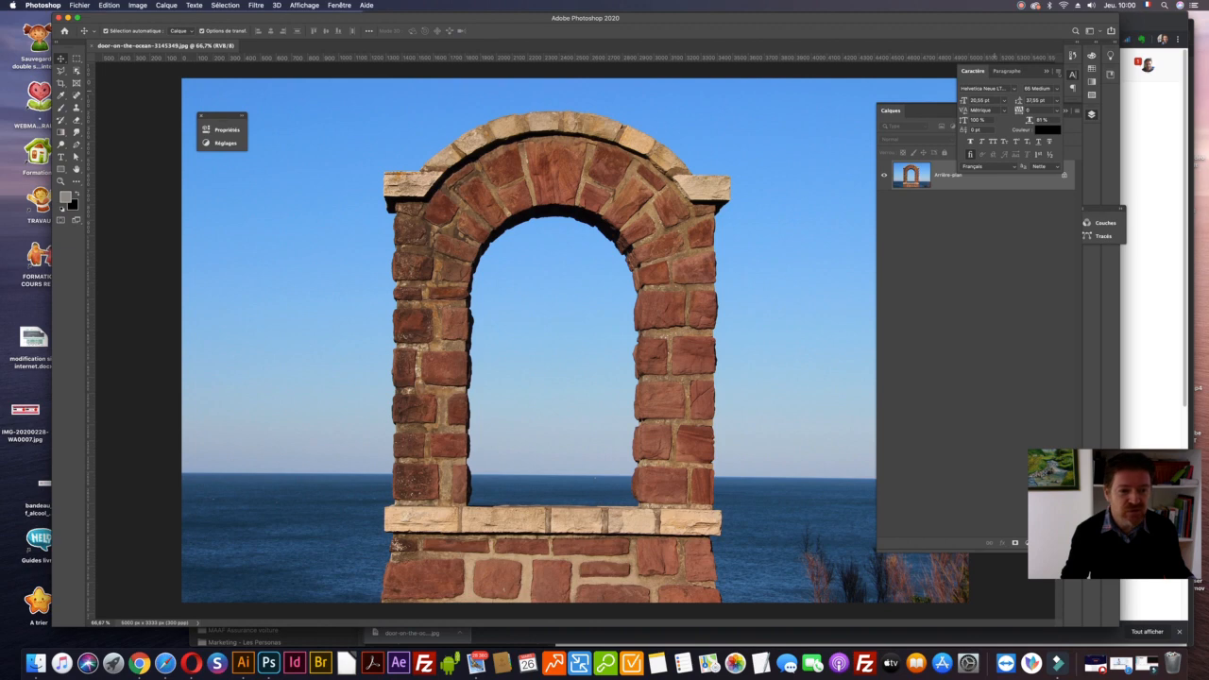
click(1046, 72)
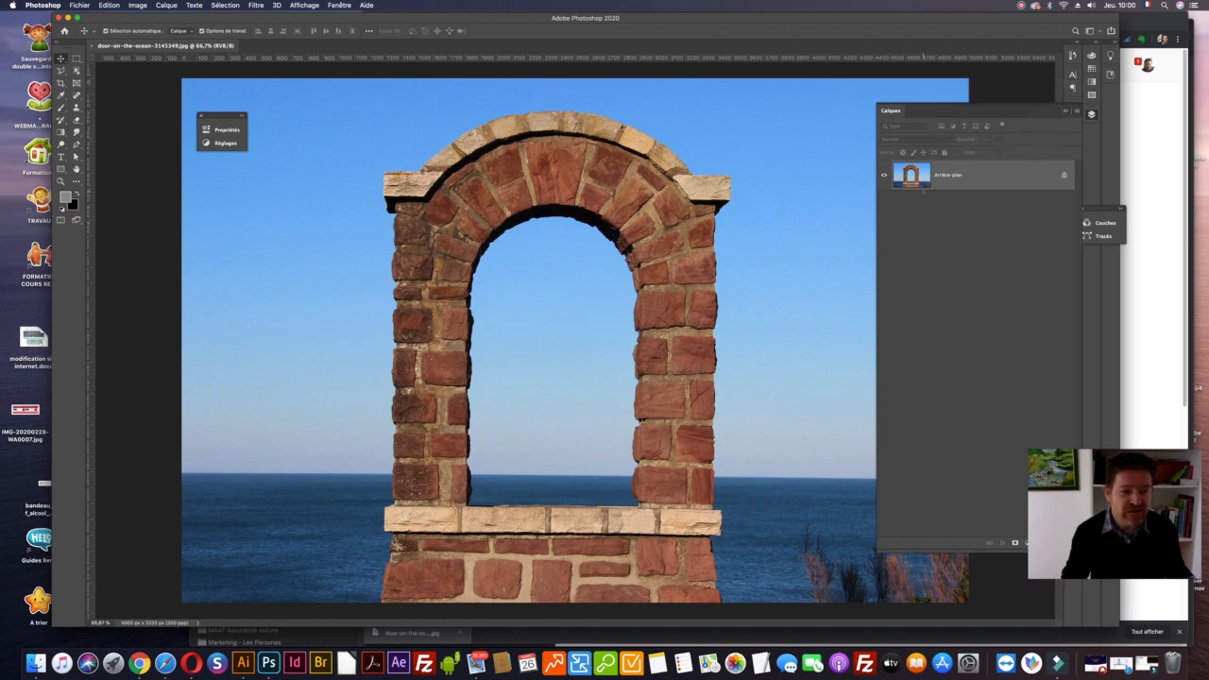
- Look over the photo's color channels and move the collapsed Properties and Adjustments panel beside the toolbar
click(1101, 223)
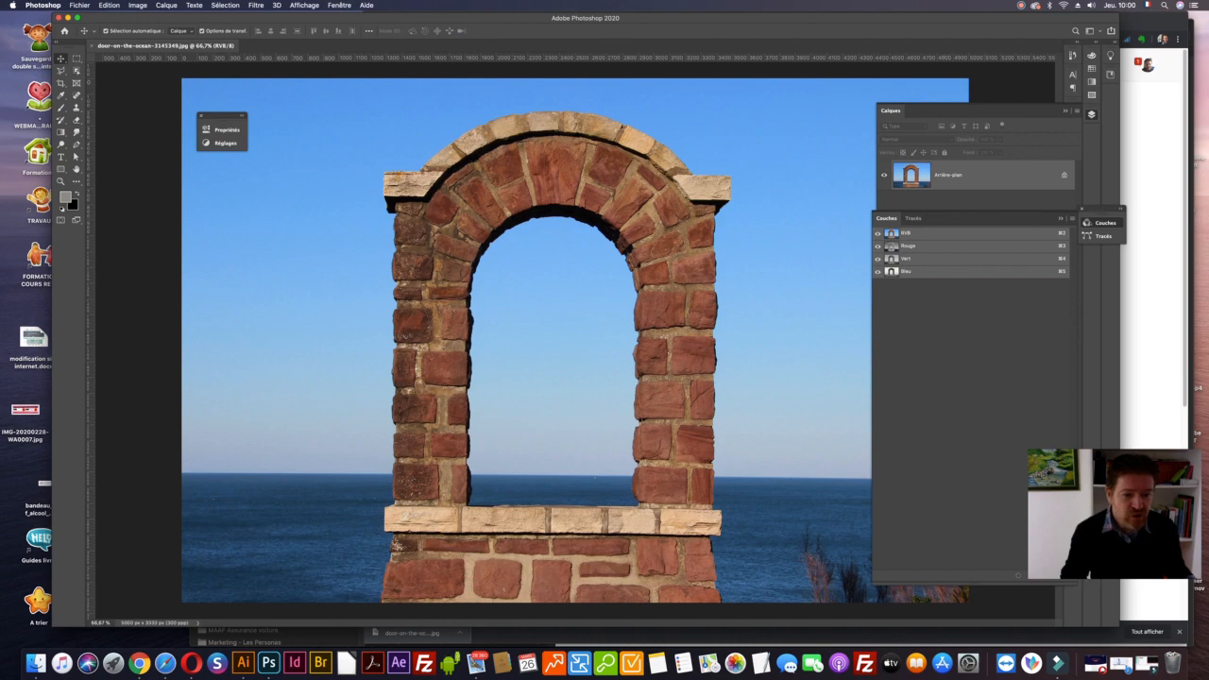
click(1102, 223)
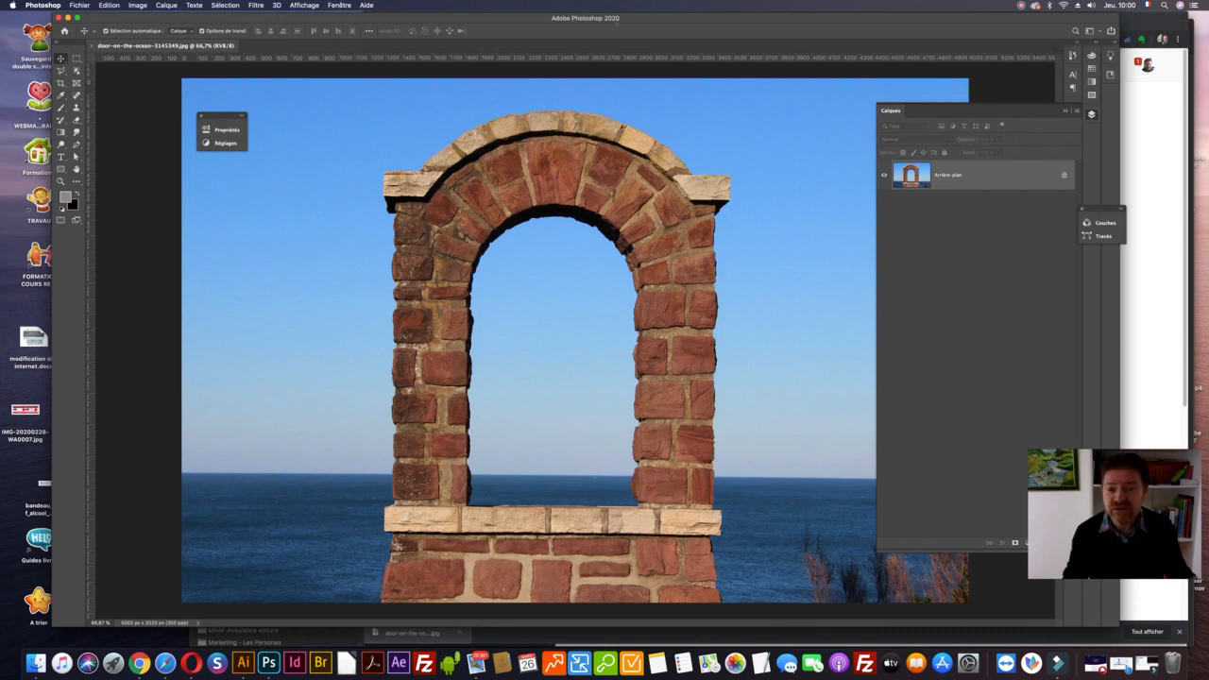
drag(618, 18, 602, 17)
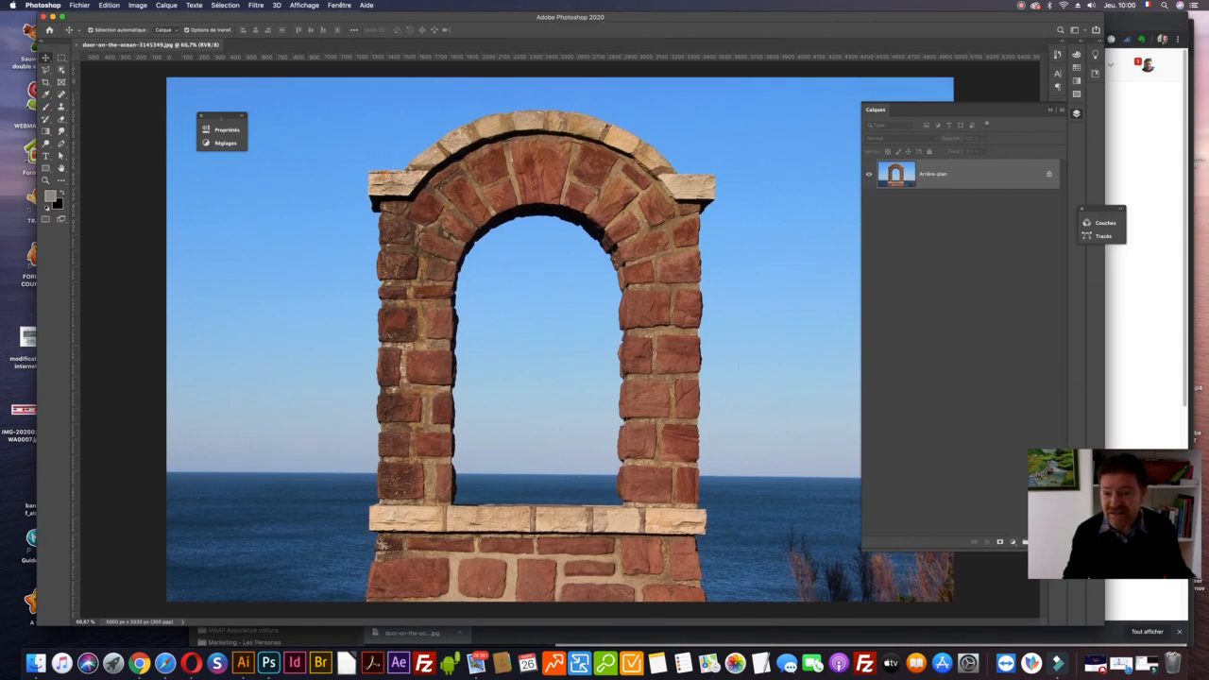
drag(222, 115, 144, 110)
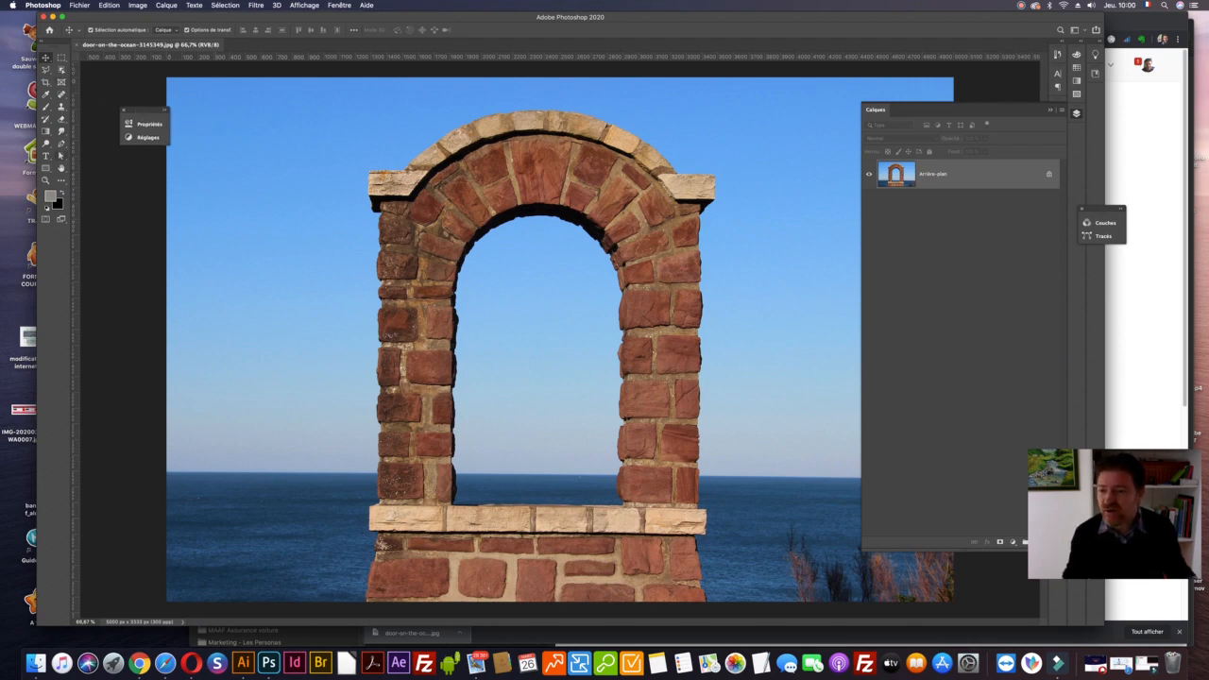
- Select the sky on both sides of the stone arch with the Quick Selection tool
click(61, 179)
click(117, 211)
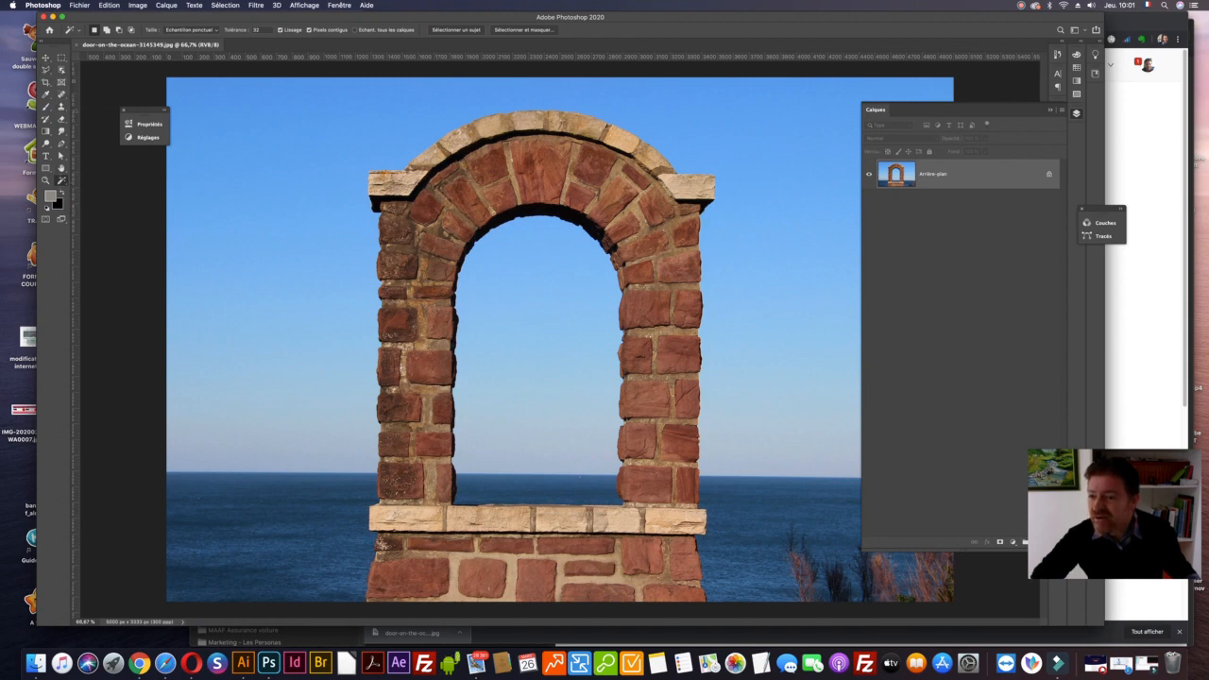
click(61, 94)
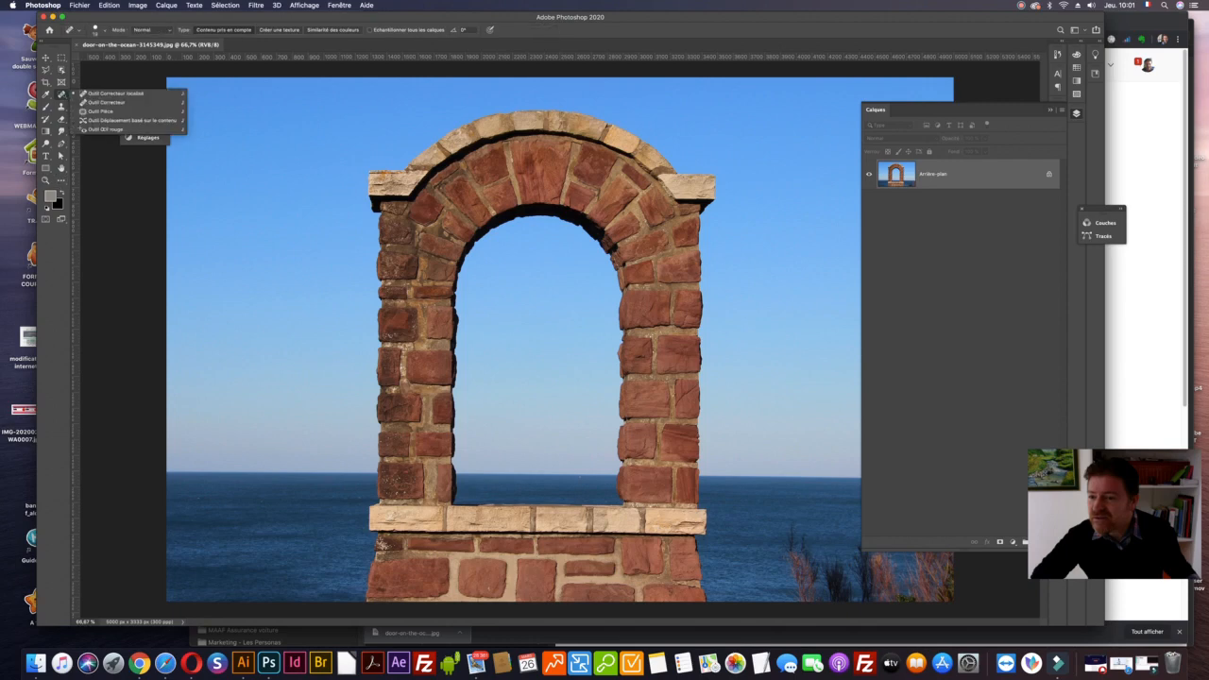
click(61, 179)
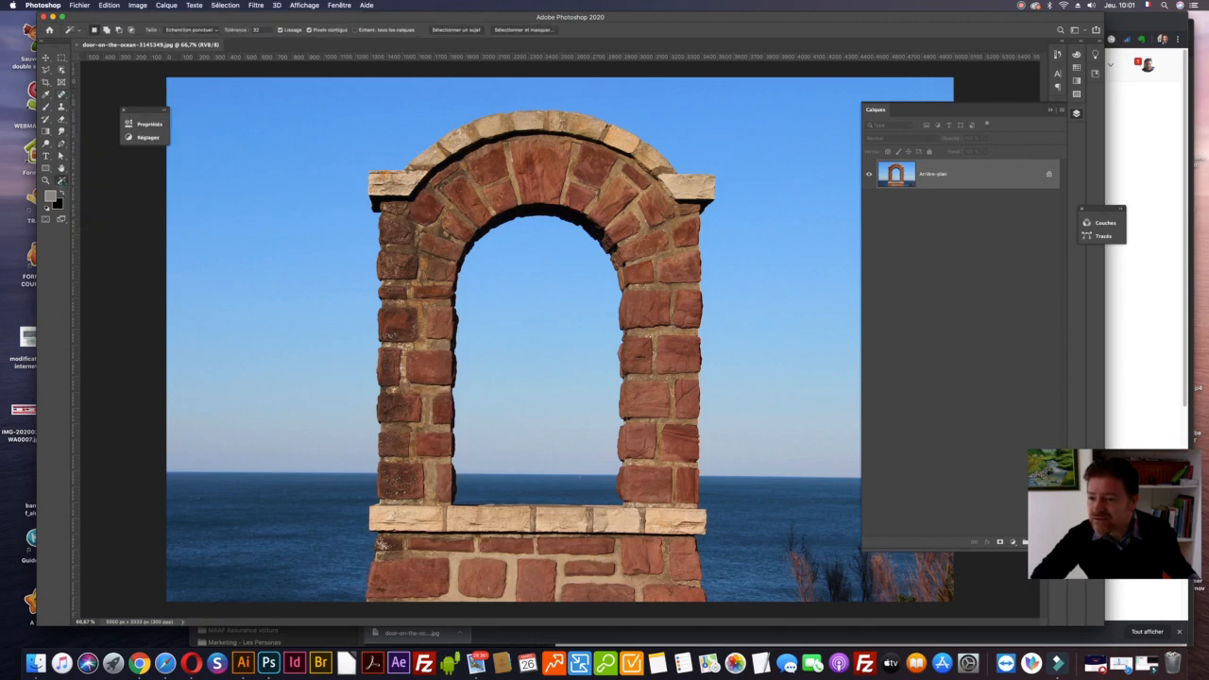
click(62, 179)
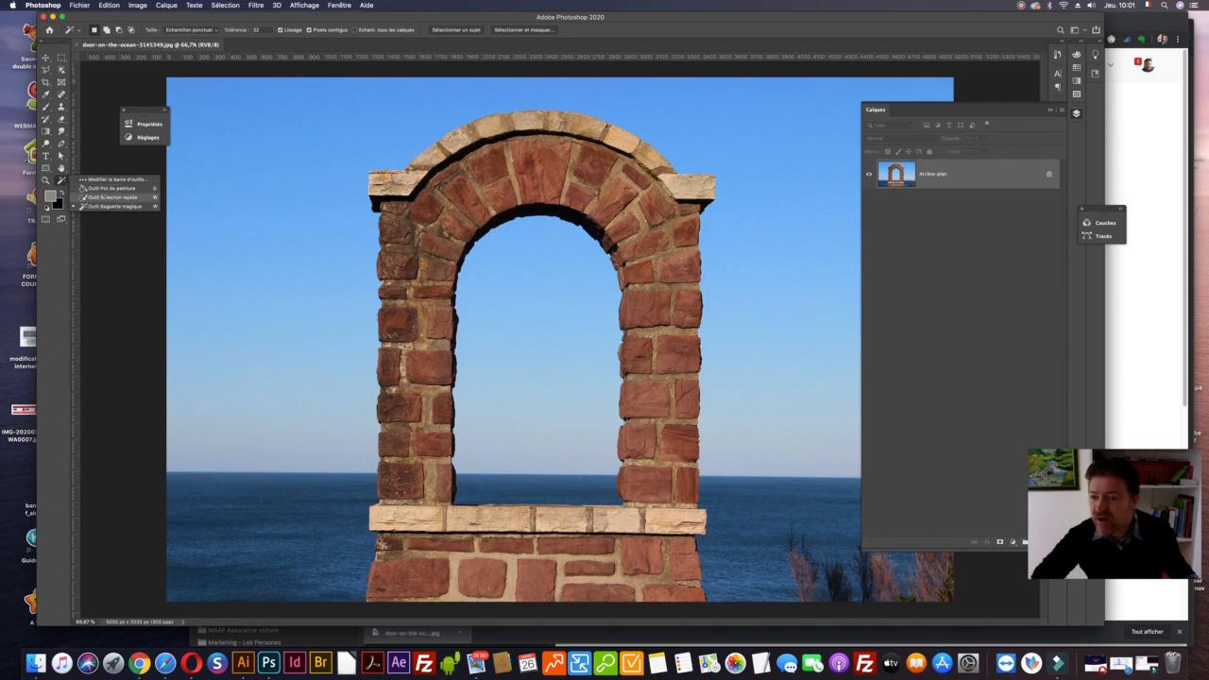
click(108, 196)
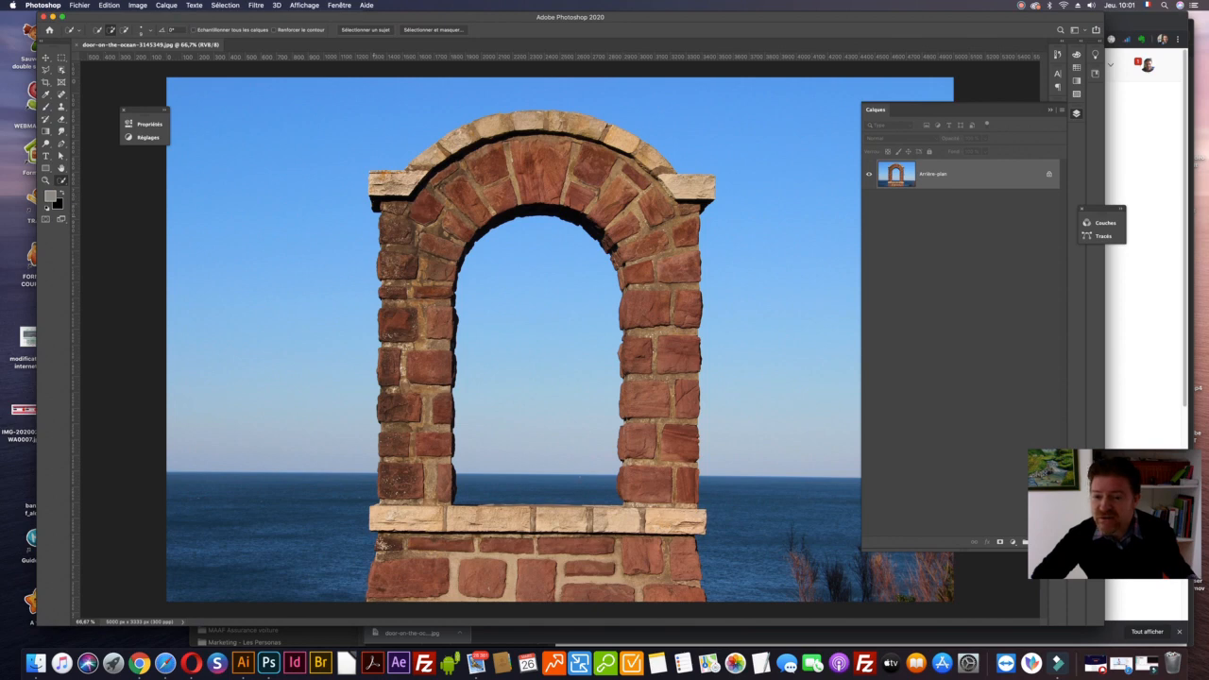
click(329, 286)
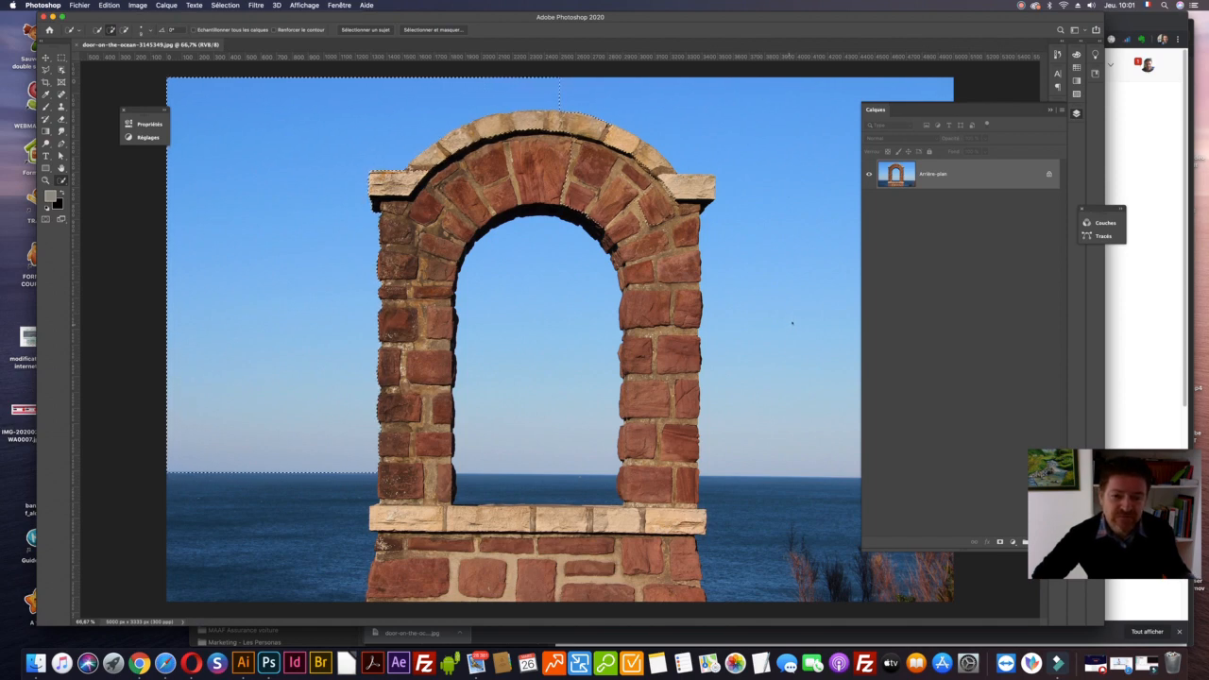
click(781, 171)
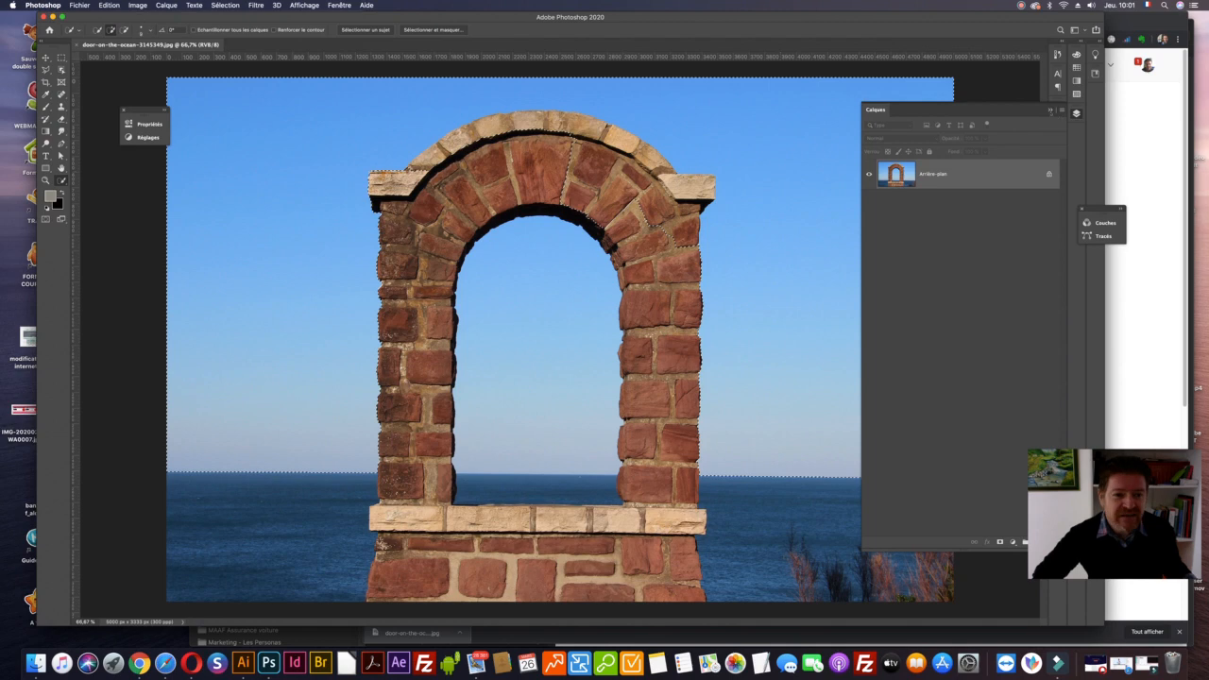
- Enlarge the Quick Selection brush and add the sky inside the arch opening to the selection
click(1049, 111)
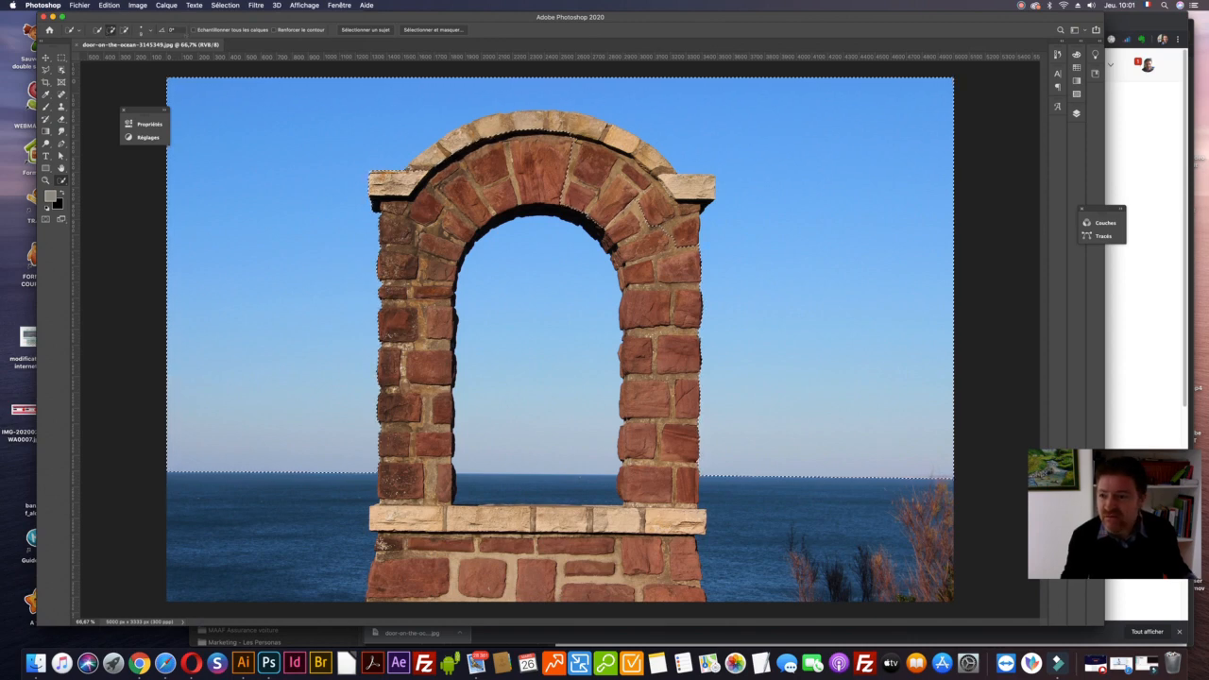
click(74, 30)
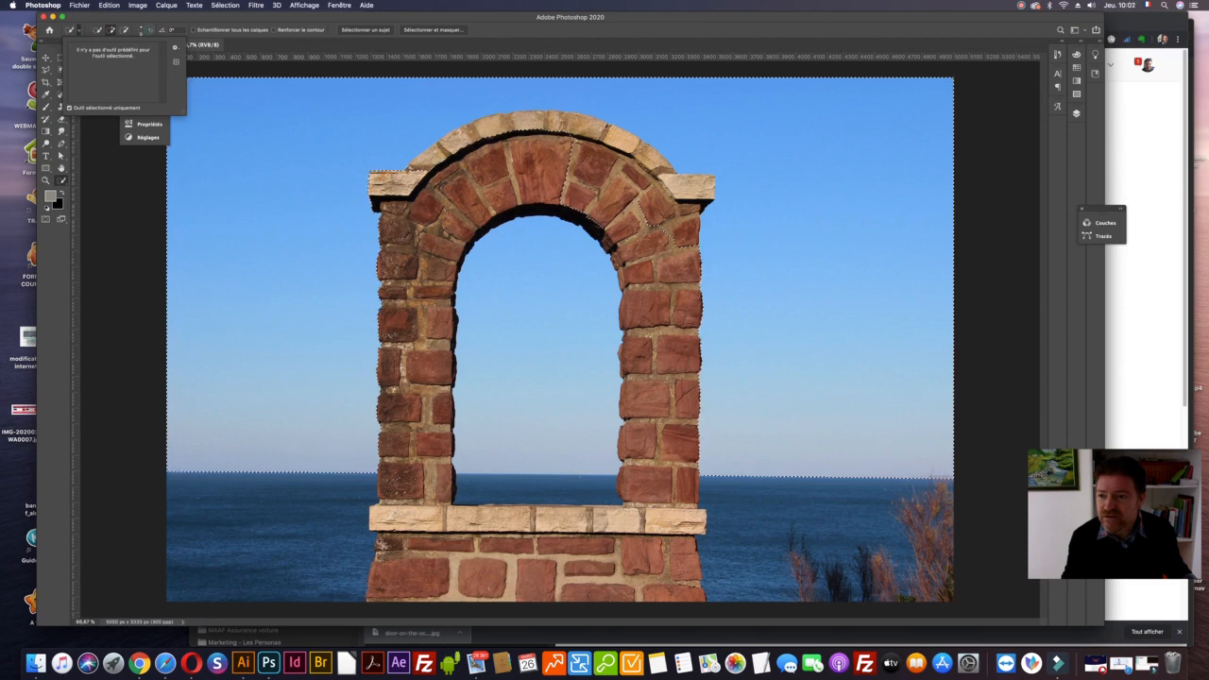
click(142, 29)
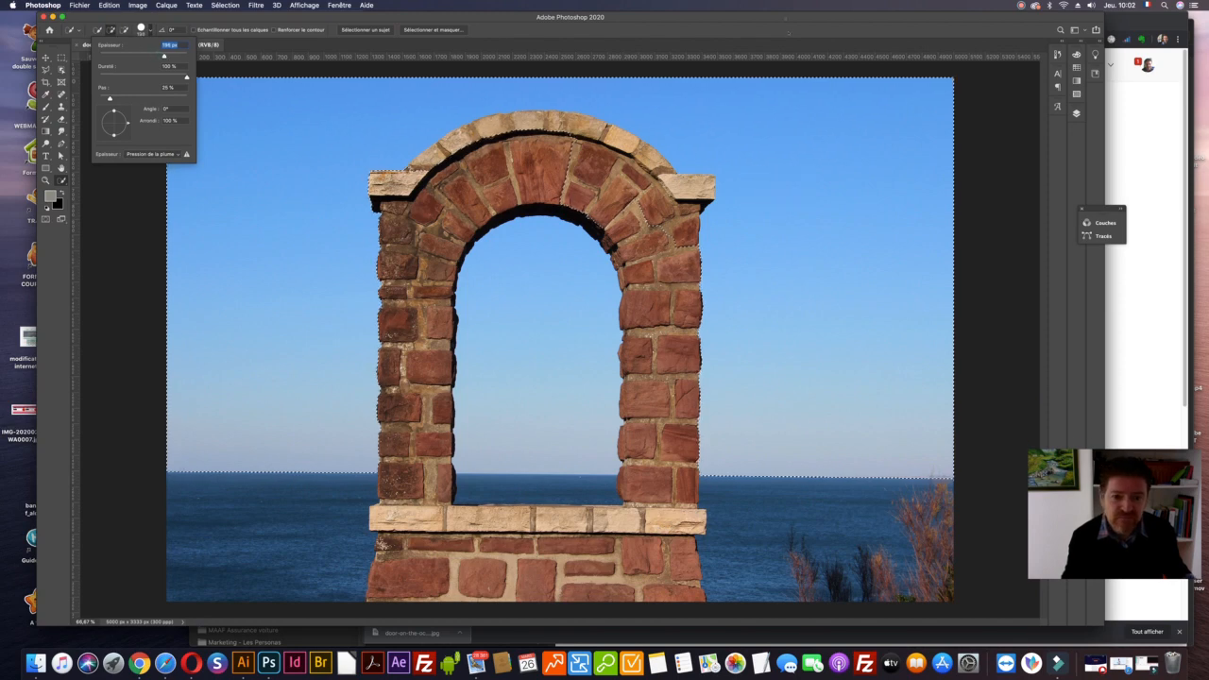
key(Return)
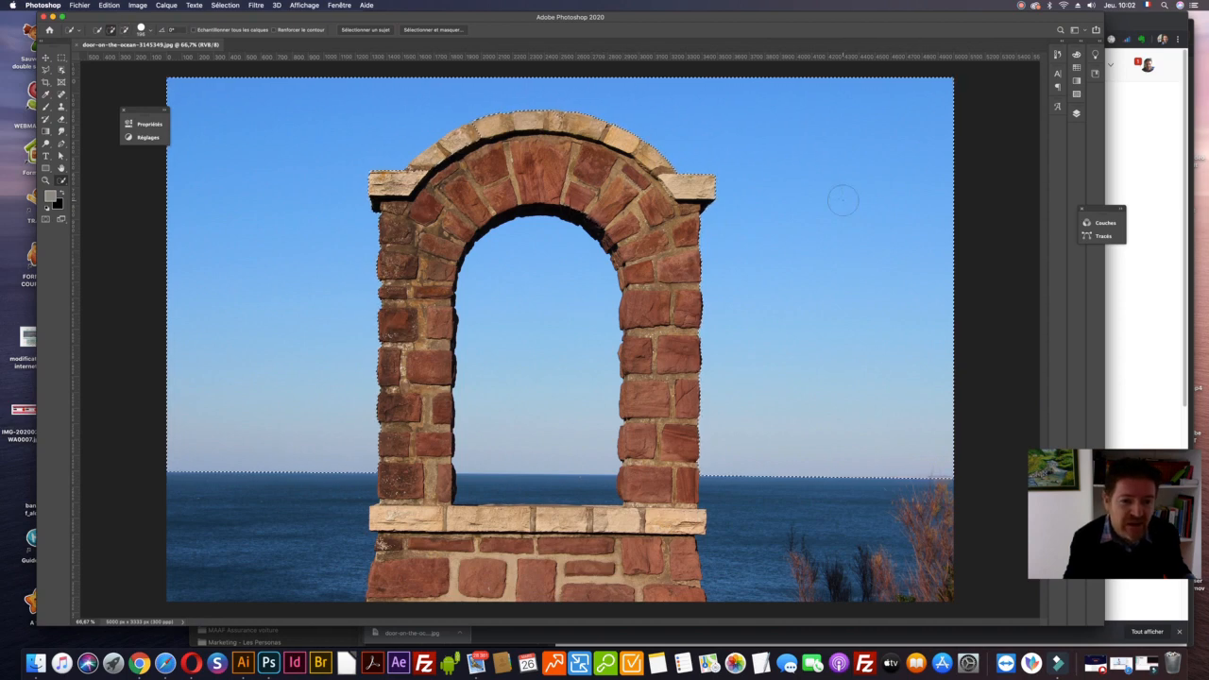
key(alt)
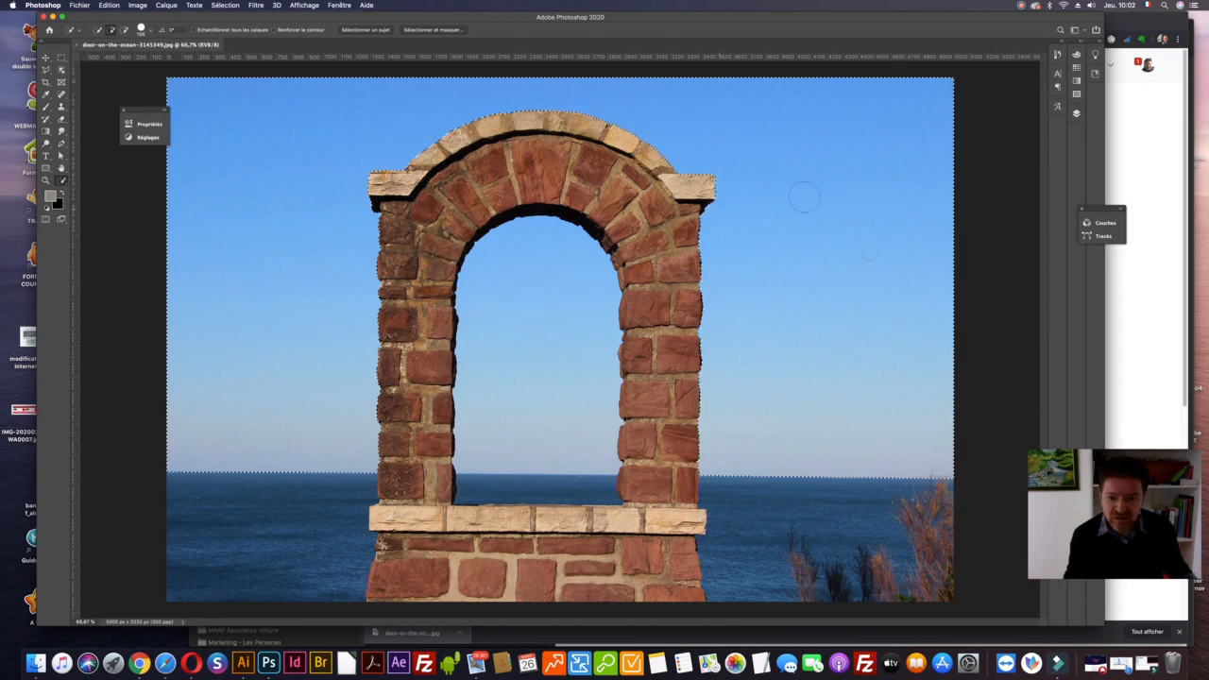
mouse_move(555, 260)
mouse_down()
mouse_move(565, 350)
mouse_move(513, 384)
mouse_move(524, 392)
mouse_up()
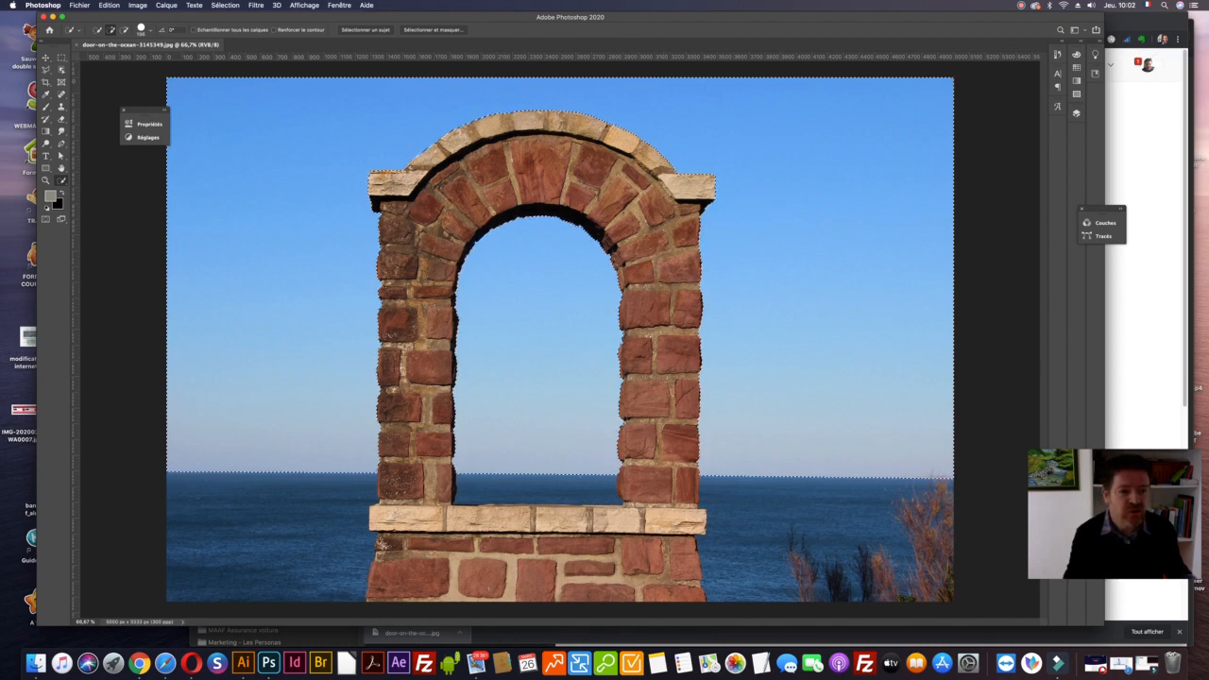
- Save the sky selection as a new channel named "ciel"
click(1076, 113)
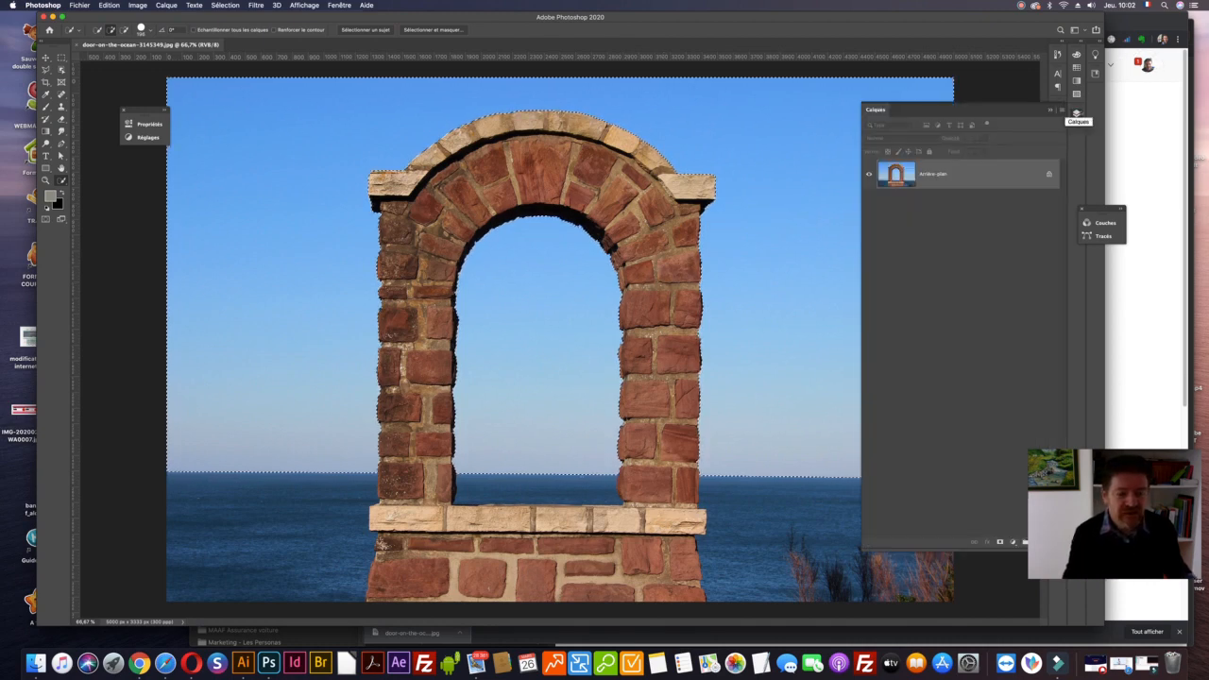
click(225, 5)
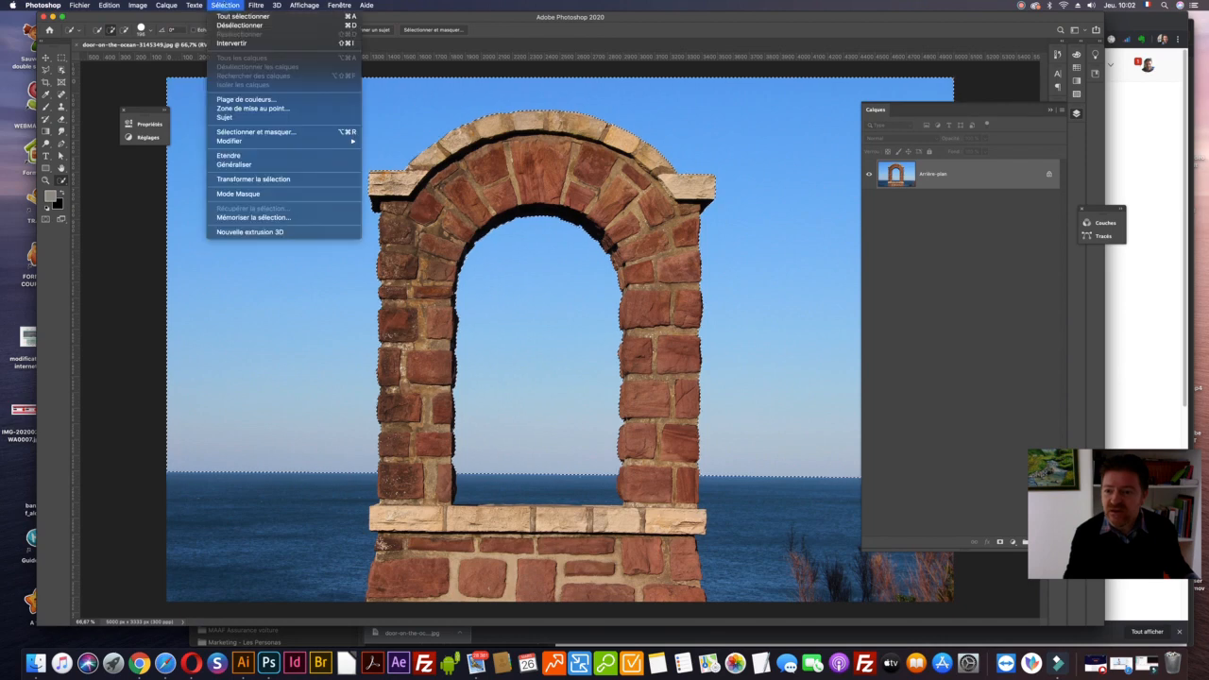
click(277, 217)
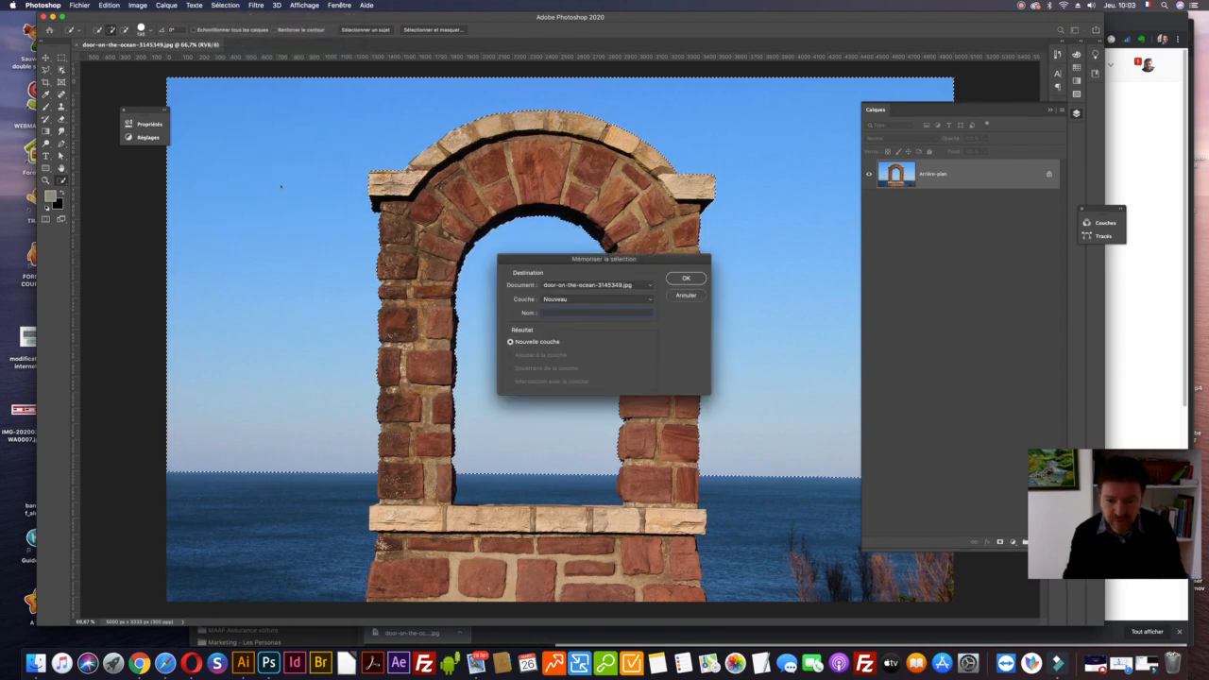
text(ciel)
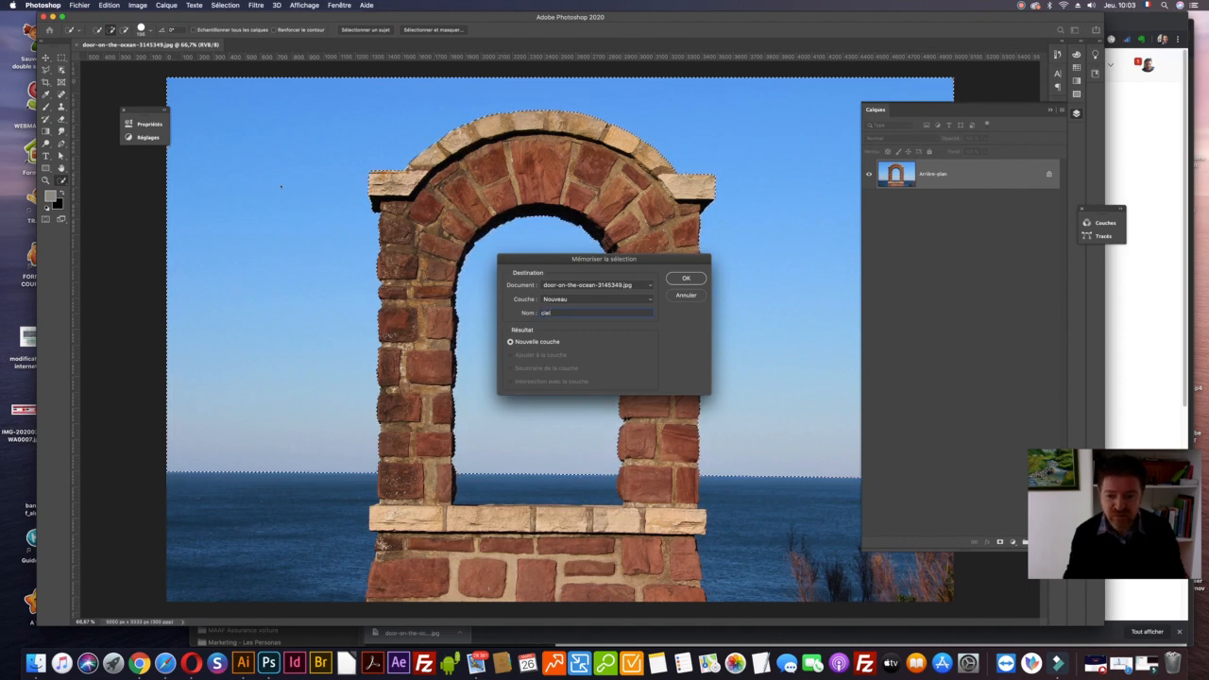
key(Return)
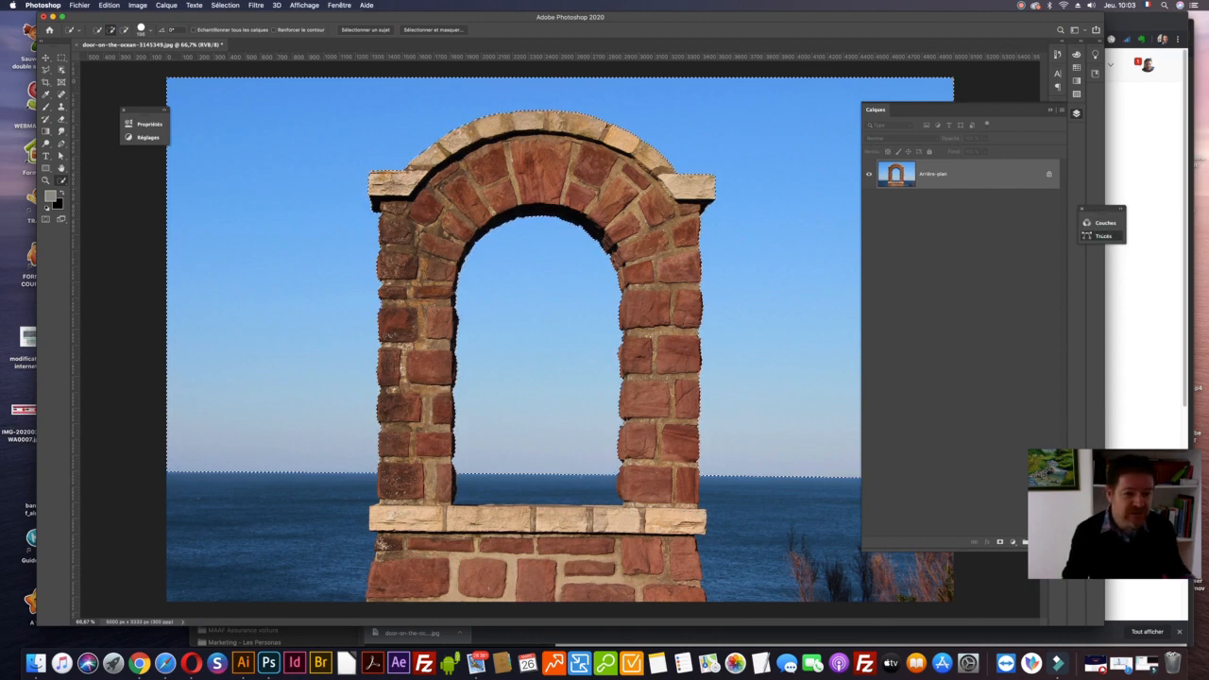
- Add a Hue/Saturation adjustment layer masked by the sky selection
click(1101, 235)
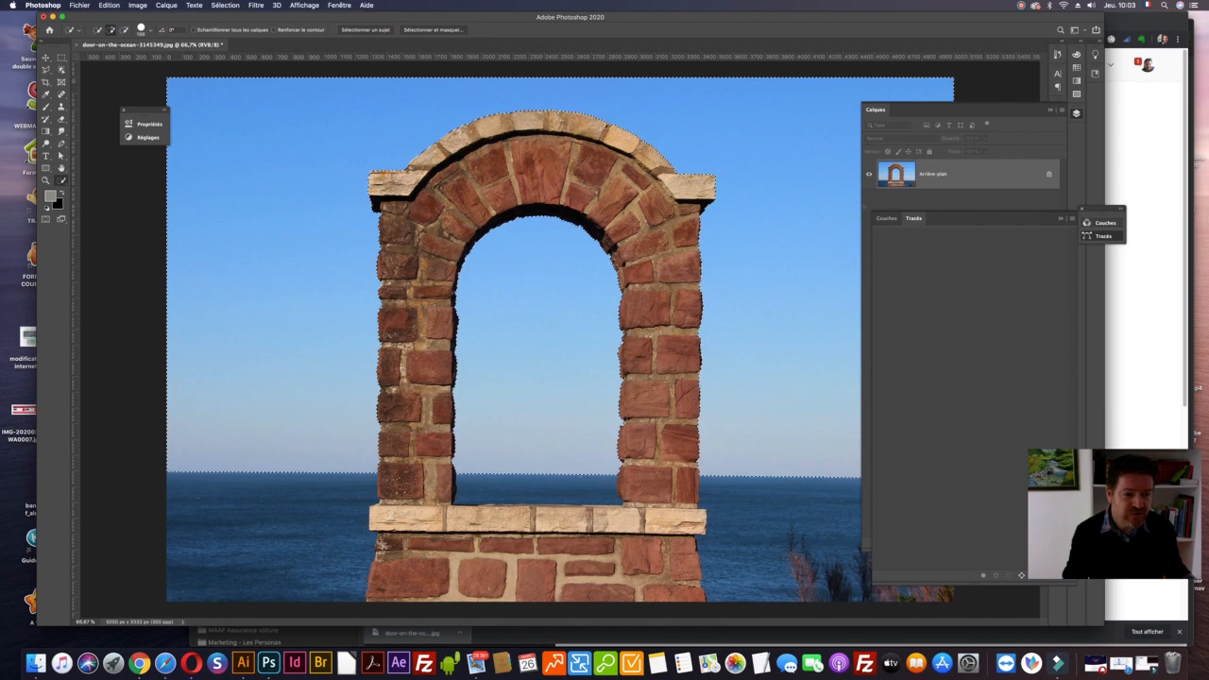
click(945, 109)
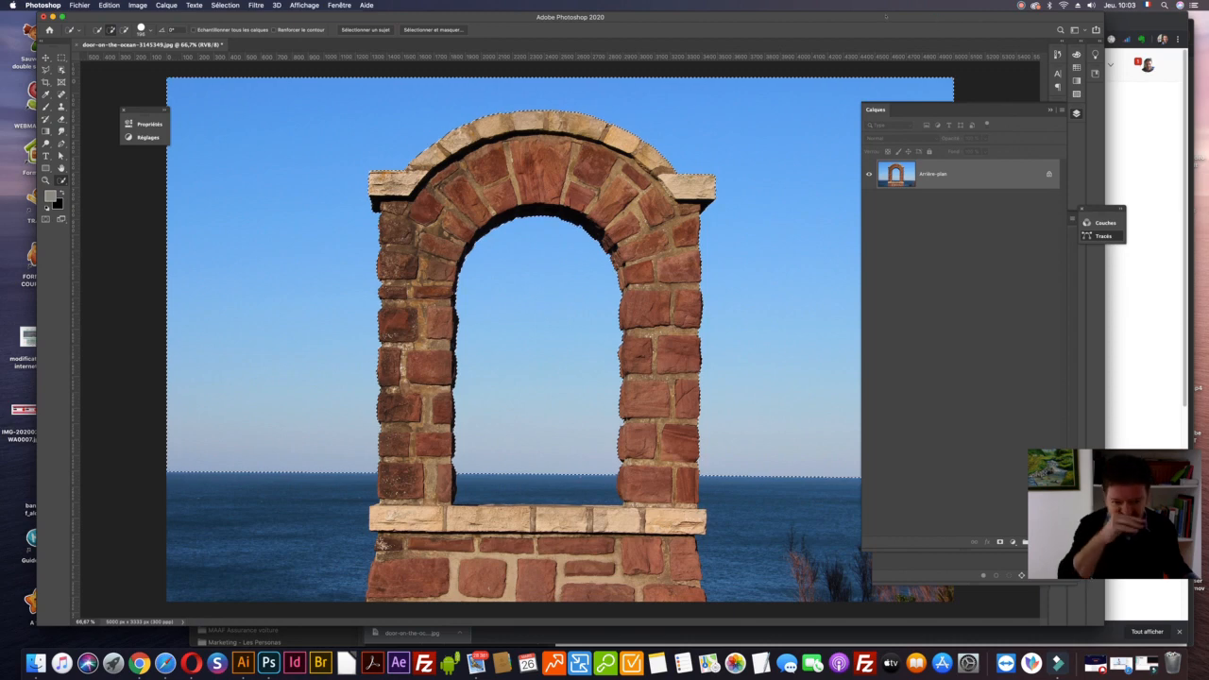
drag(883, 18, 848, 18)
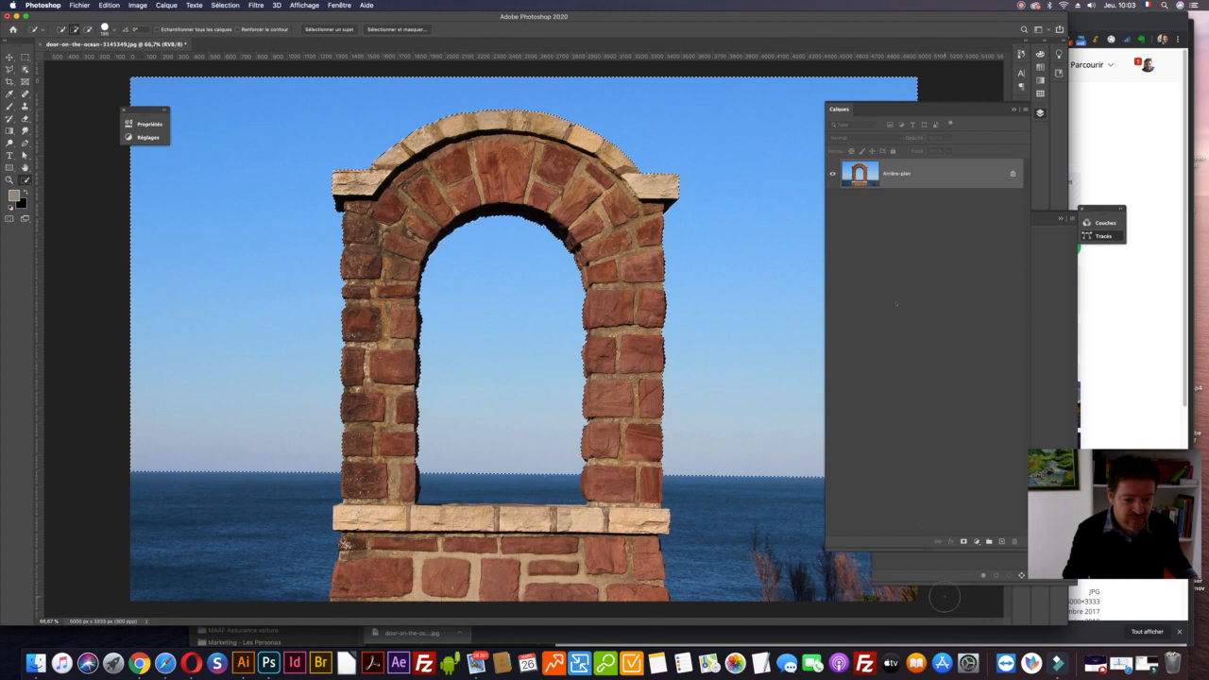
click(976, 541)
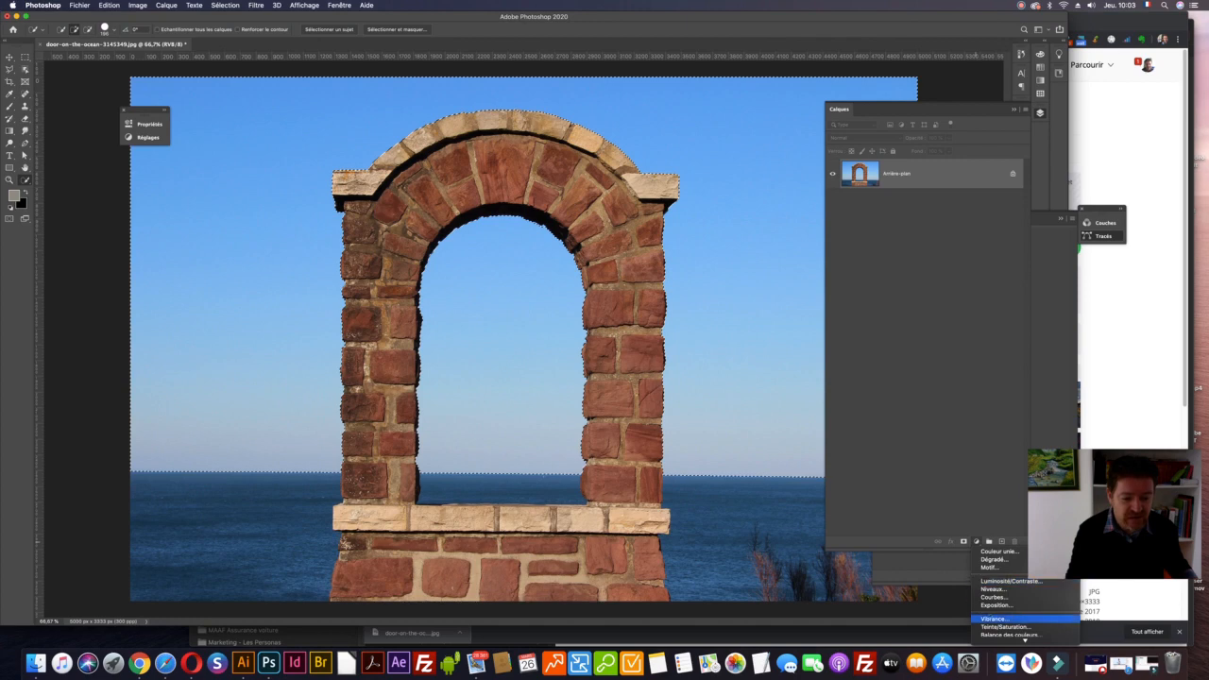
click(1001, 626)
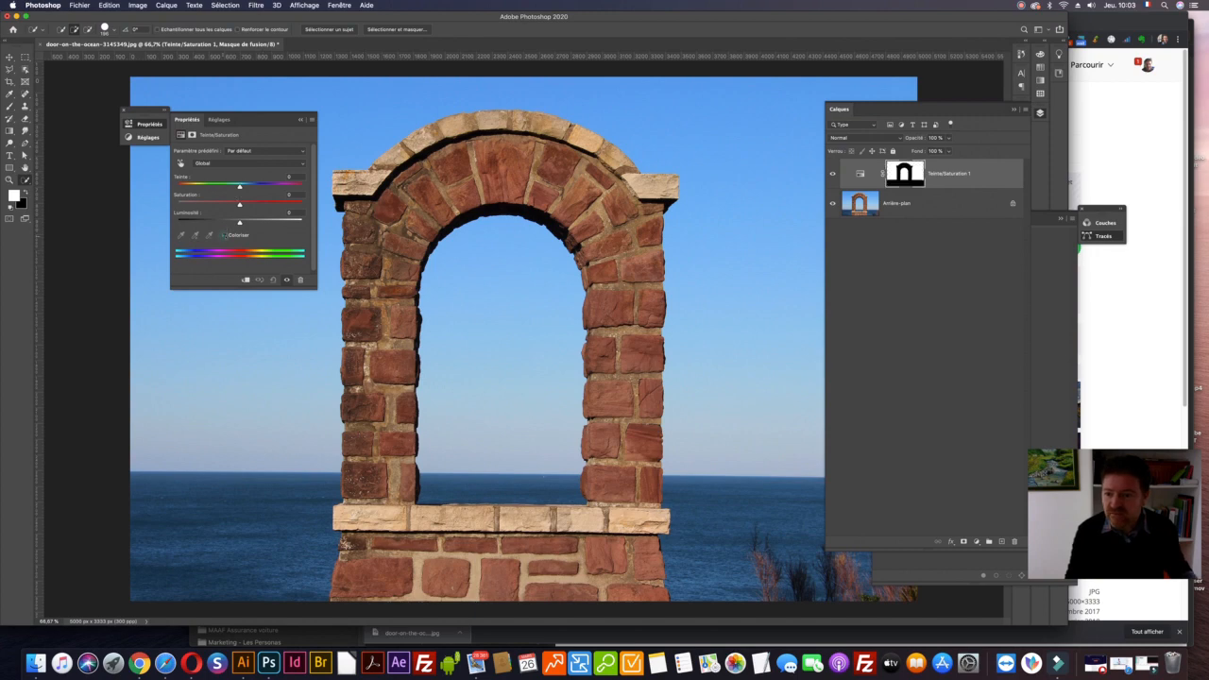
- Colorize the sky with a hue of 310 and a lightness of -83
click(225, 235)
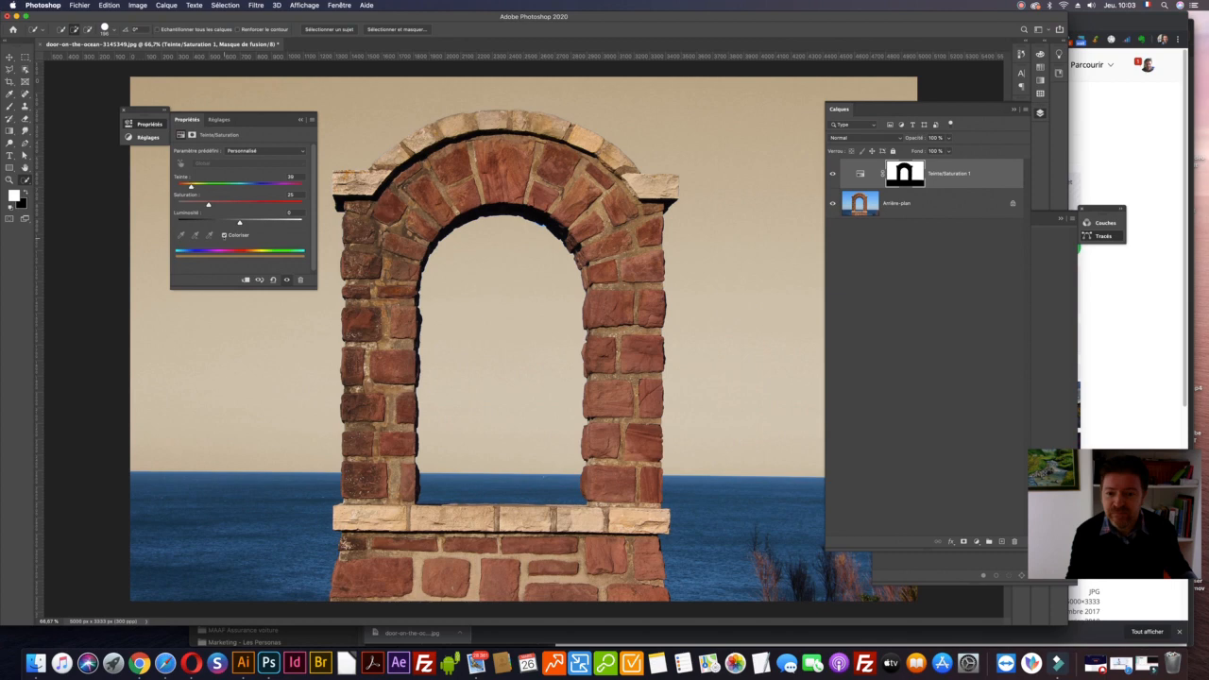
drag(191, 187, 274, 185)
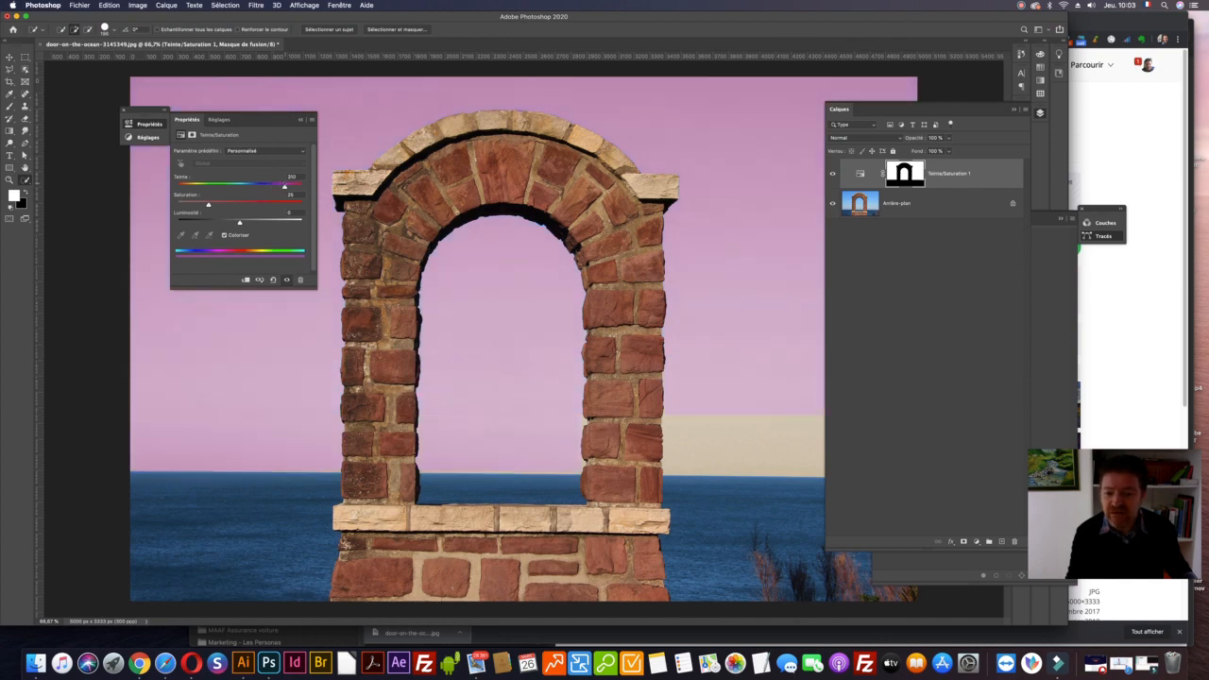
drag(239, 221, 188, 221)
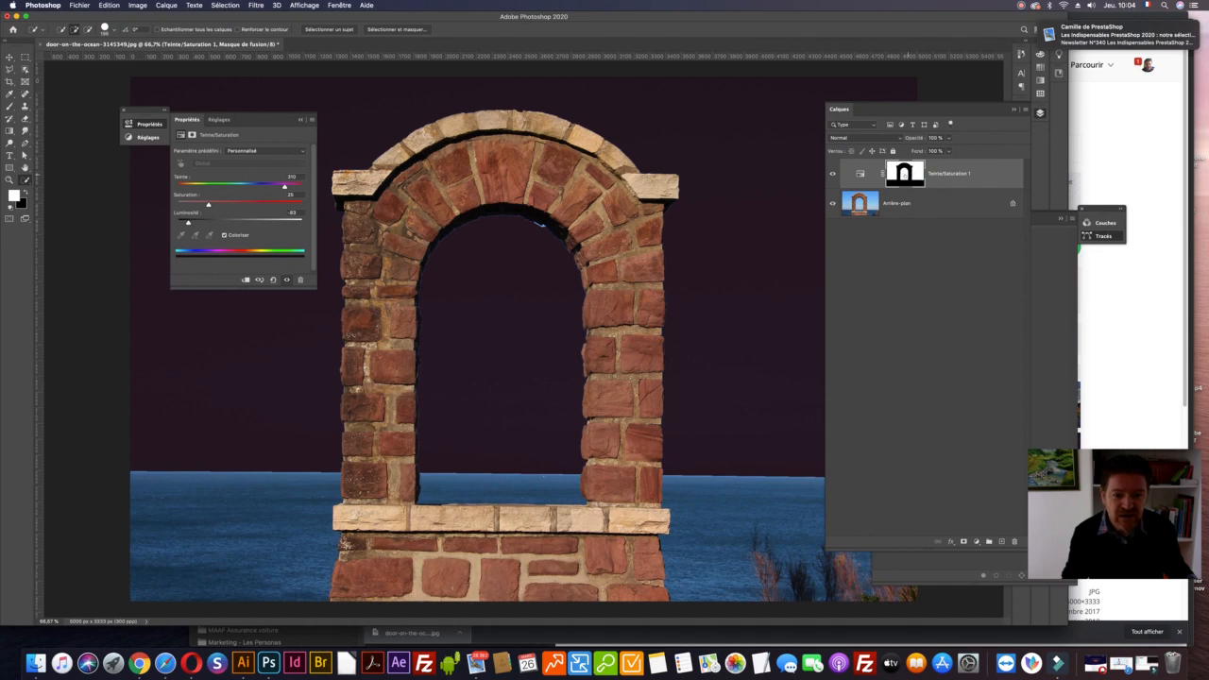
- On the Hue/Saturation layer's mask, erase most of the blue fringe under the arch's inner curve with a 37 px hard eraser
click(907, 175)
key(z)
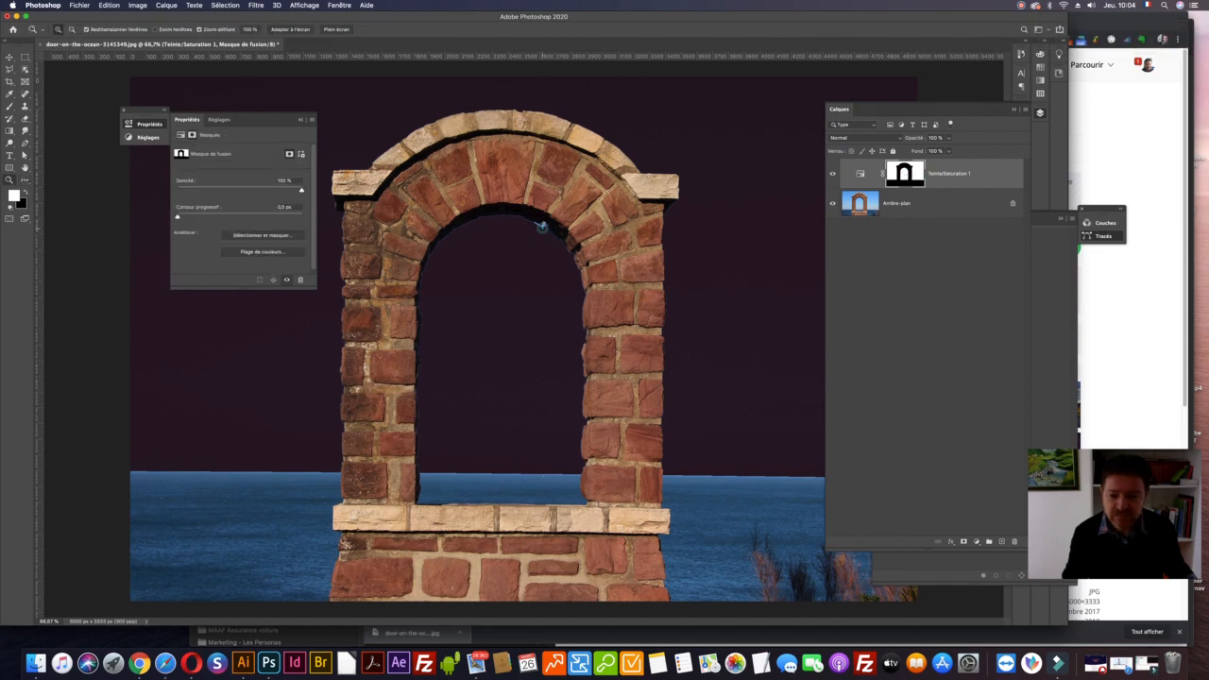
click(542, 223)
click(544, 217)
click(529, 227)
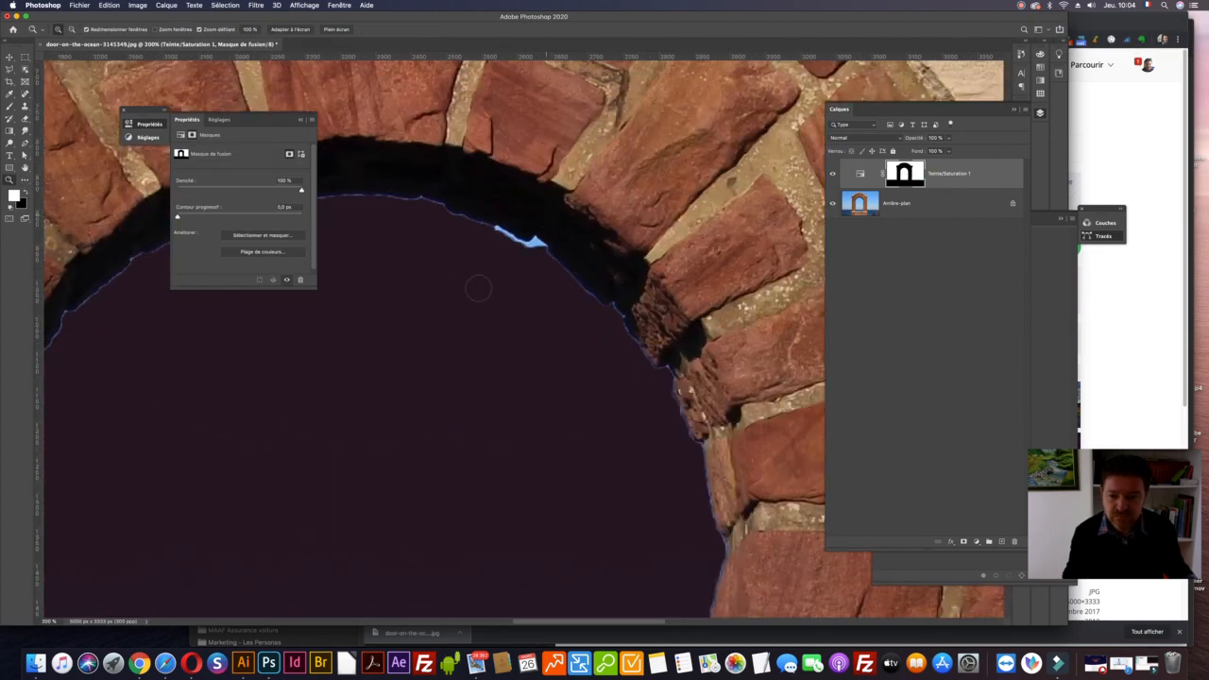
click(475, 284)
key(b)
click(512, 278)
key(x)
click(513, 277)
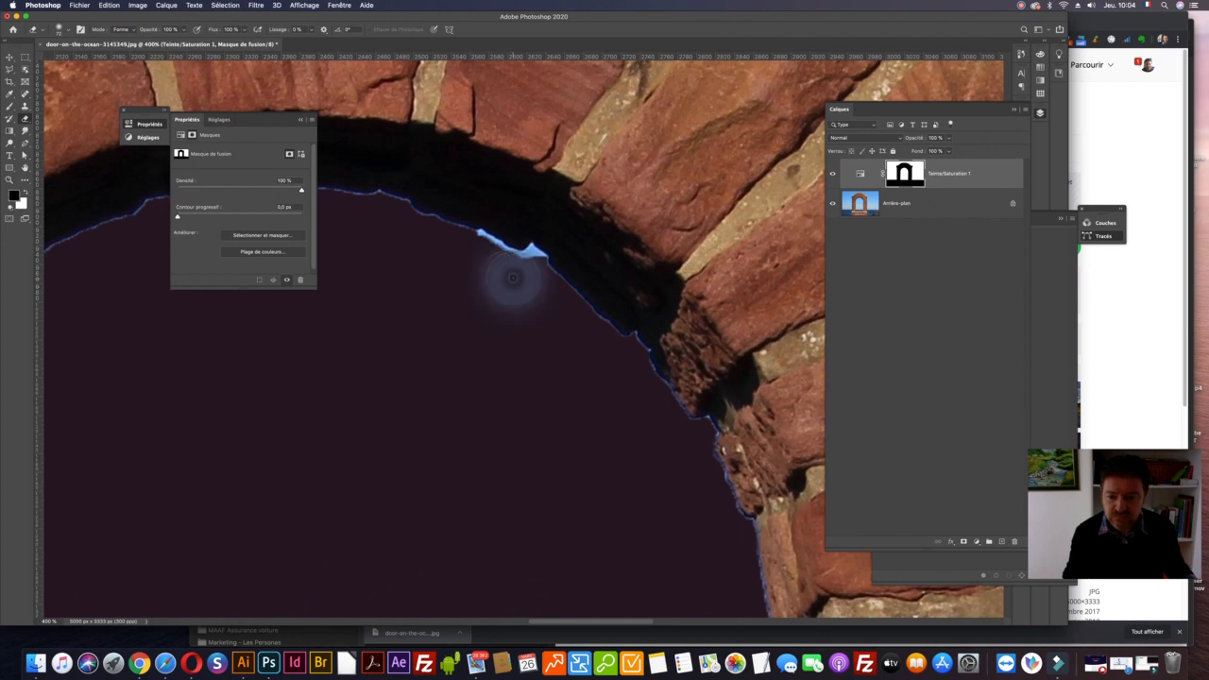
right_click(466, 300)
click(487, 368)
click(534, 326)
mouse_move(513, 283)
mouse_down()
mouse_move(539, 291)
mouse_move(529, 273)
mouse_move(460, 242)
mouse_up()
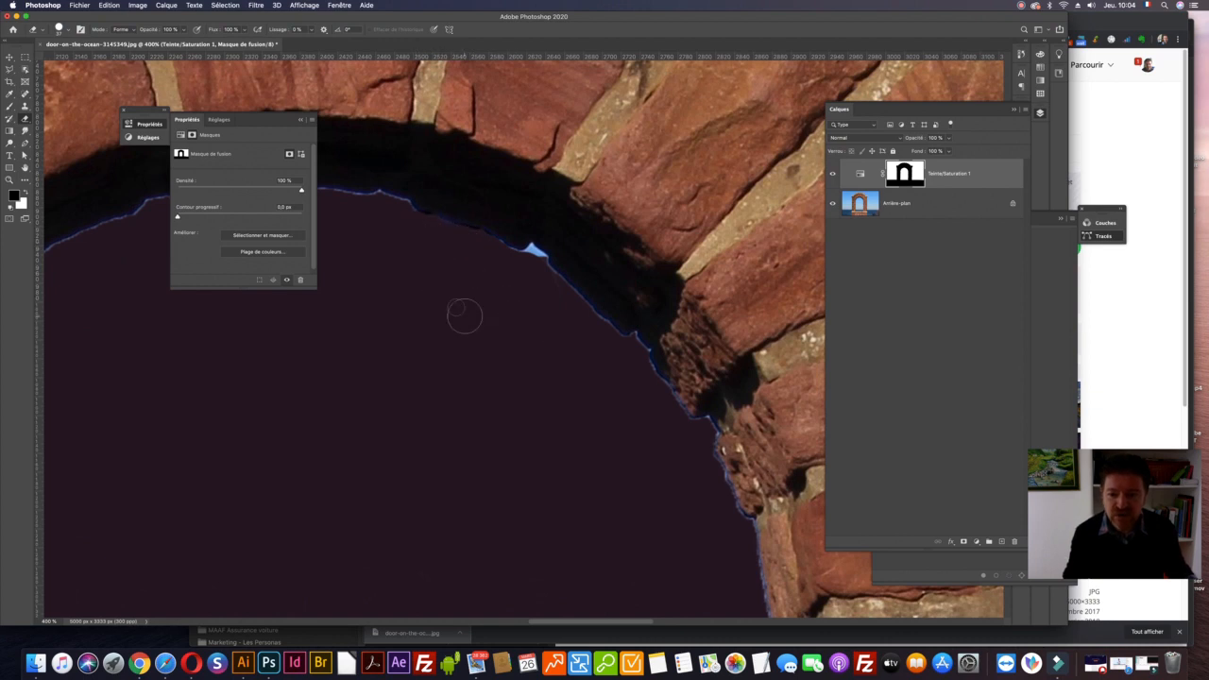
- Clean the remaining blue spot under the arch on the mask with a 13 px eraser, and select the background layer
right_click(501, 328)
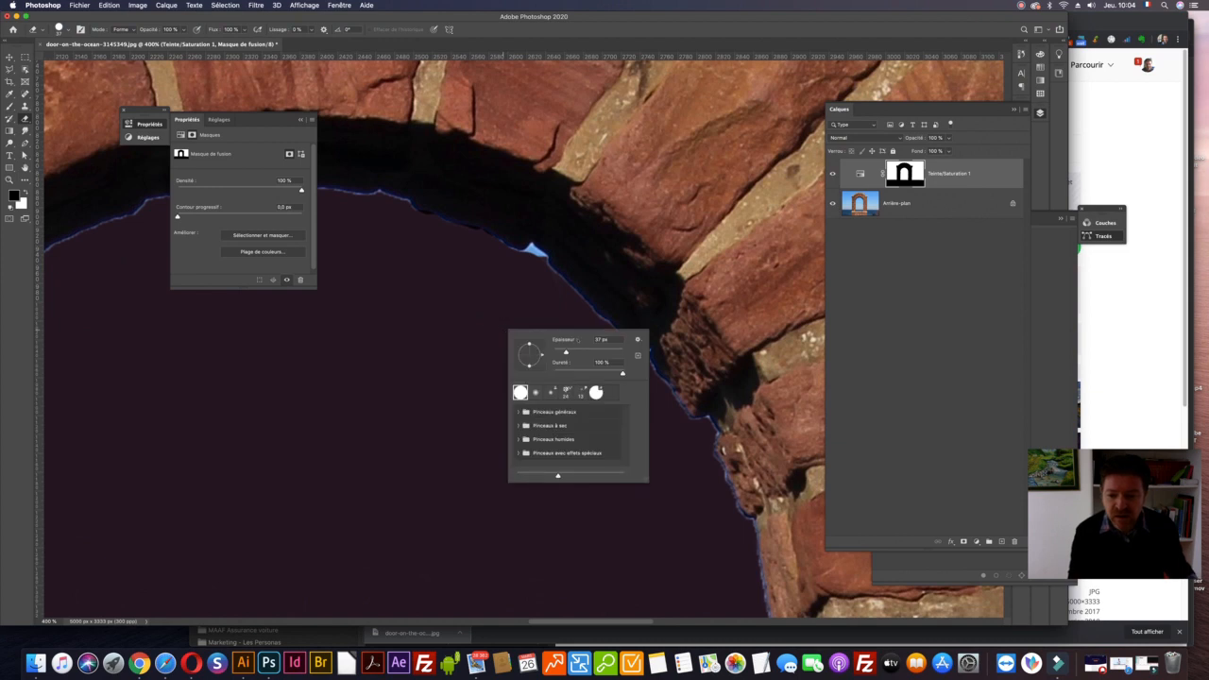
drag(557, 350, 558, 351)
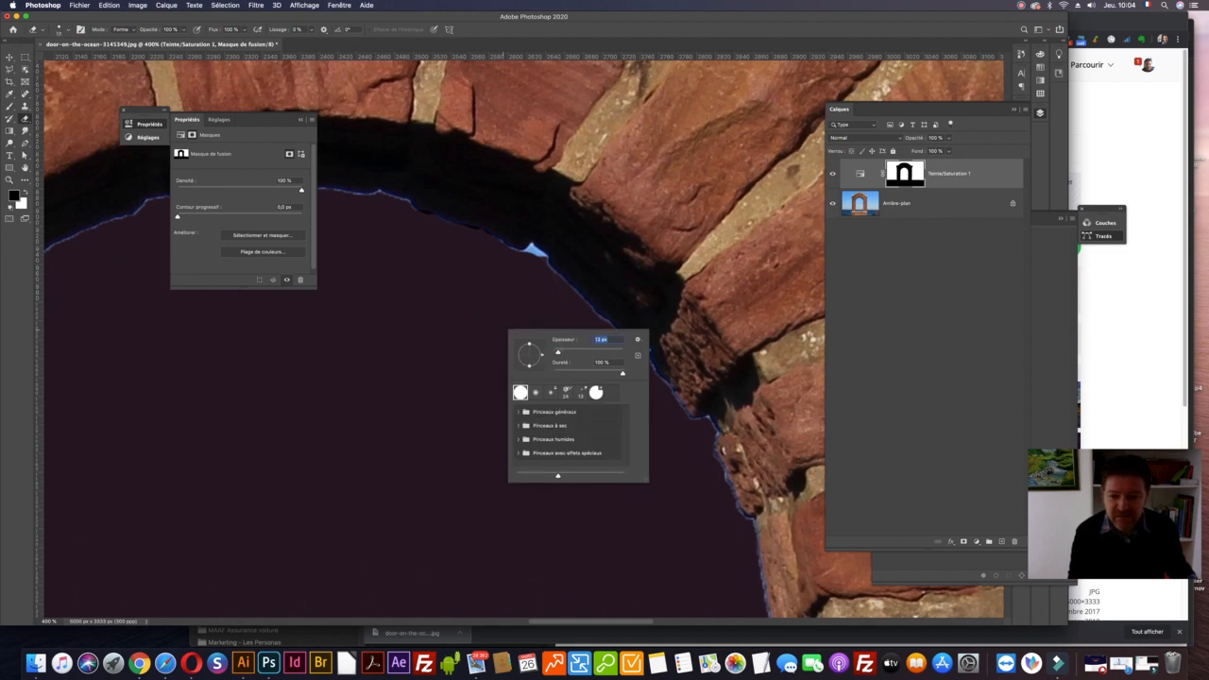
key(Return)
drag(527, 252, 535, 249)
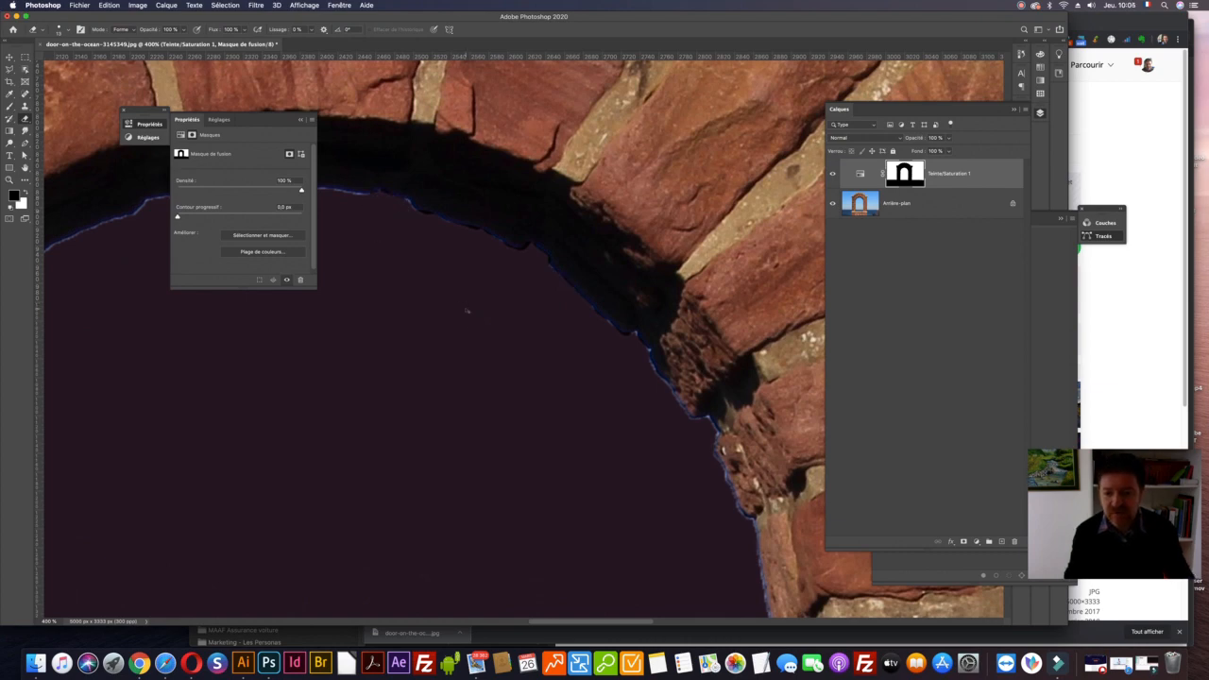
key(super+minus)
key(super+minus)
key(super+minus)
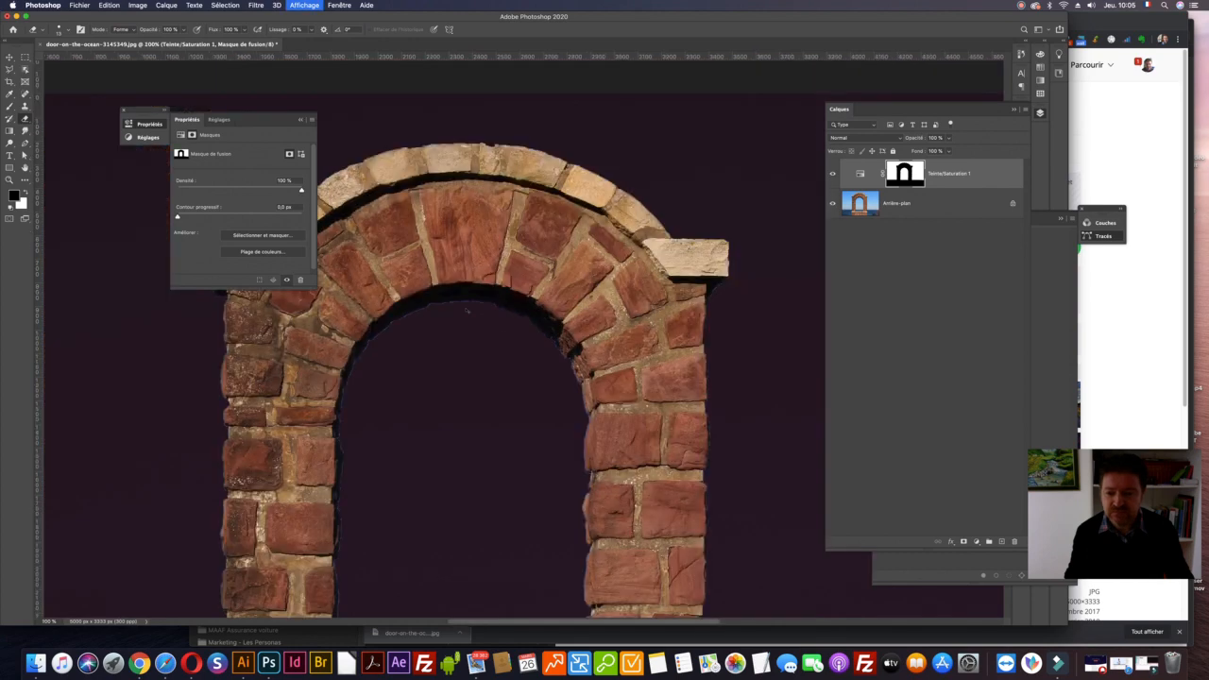
key(super+minus)
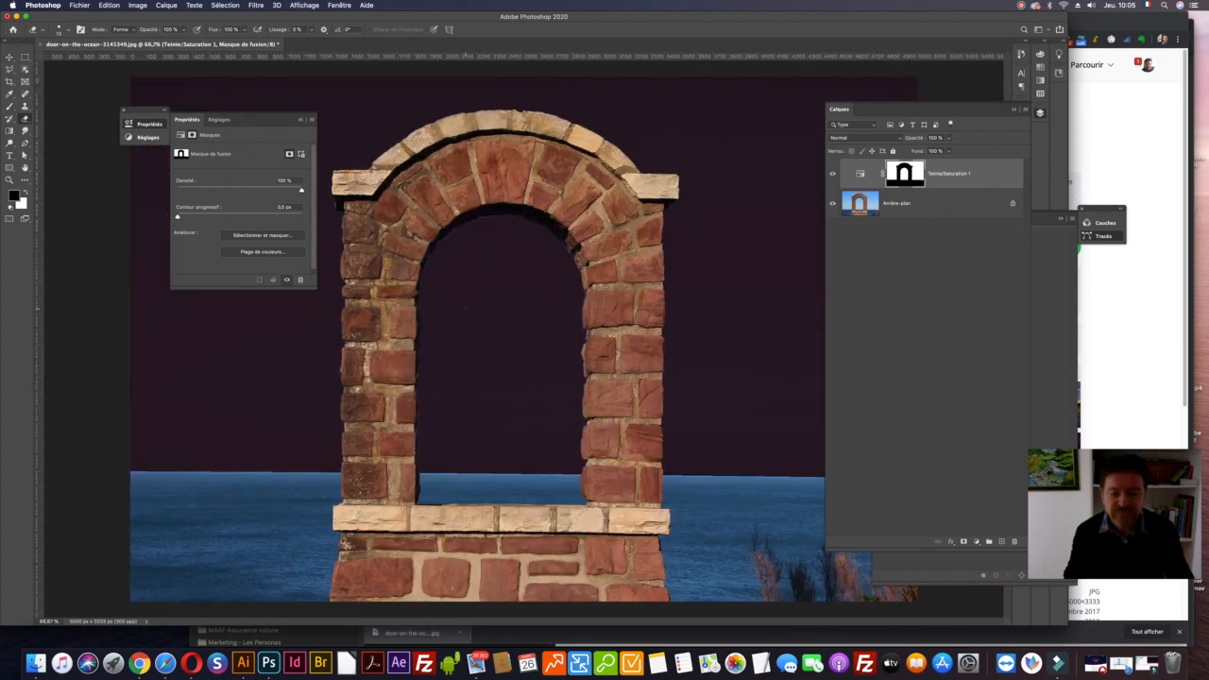
key(super+minus)
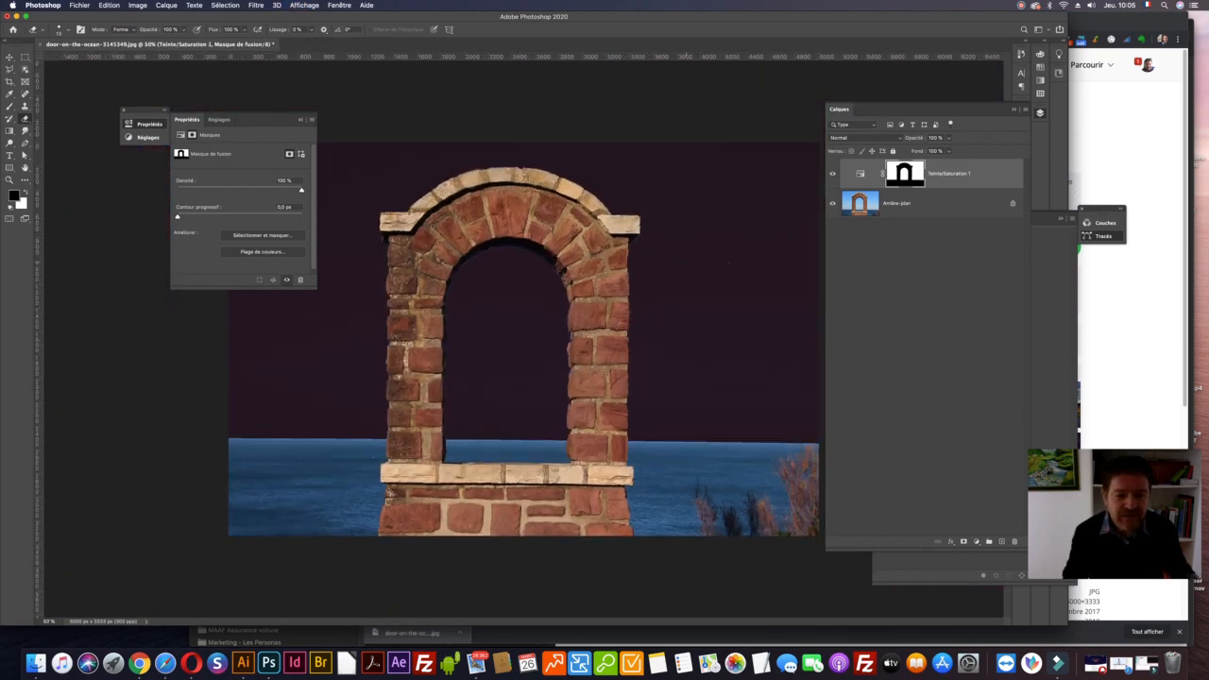
click(871, 209)
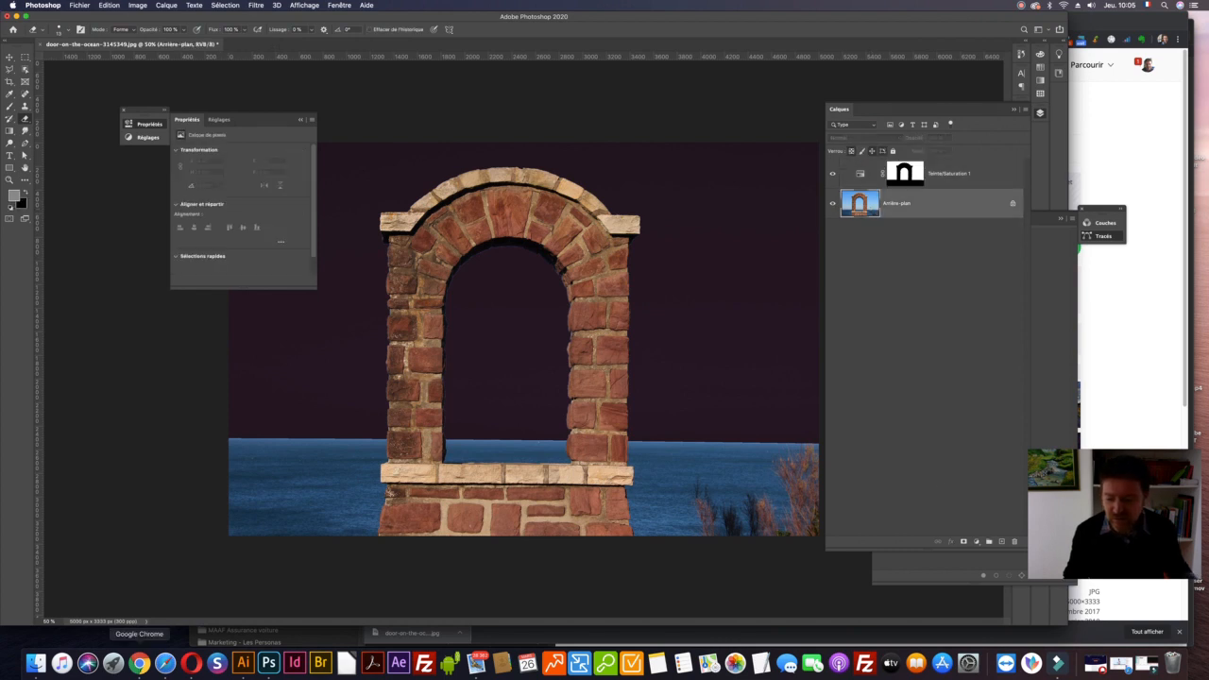
- Switch to Chrome and look through the sponsored and similar images on the arch photo's Pixabay page
click(139, 664)
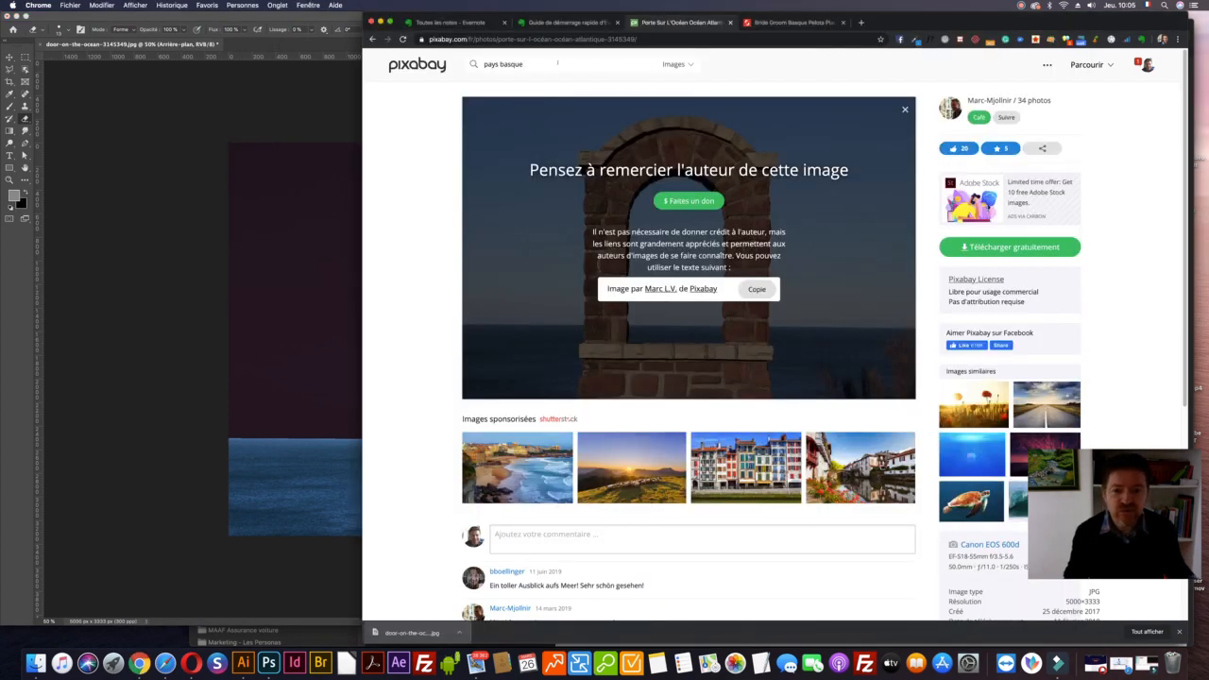
drag(526, 64, 480, 64)
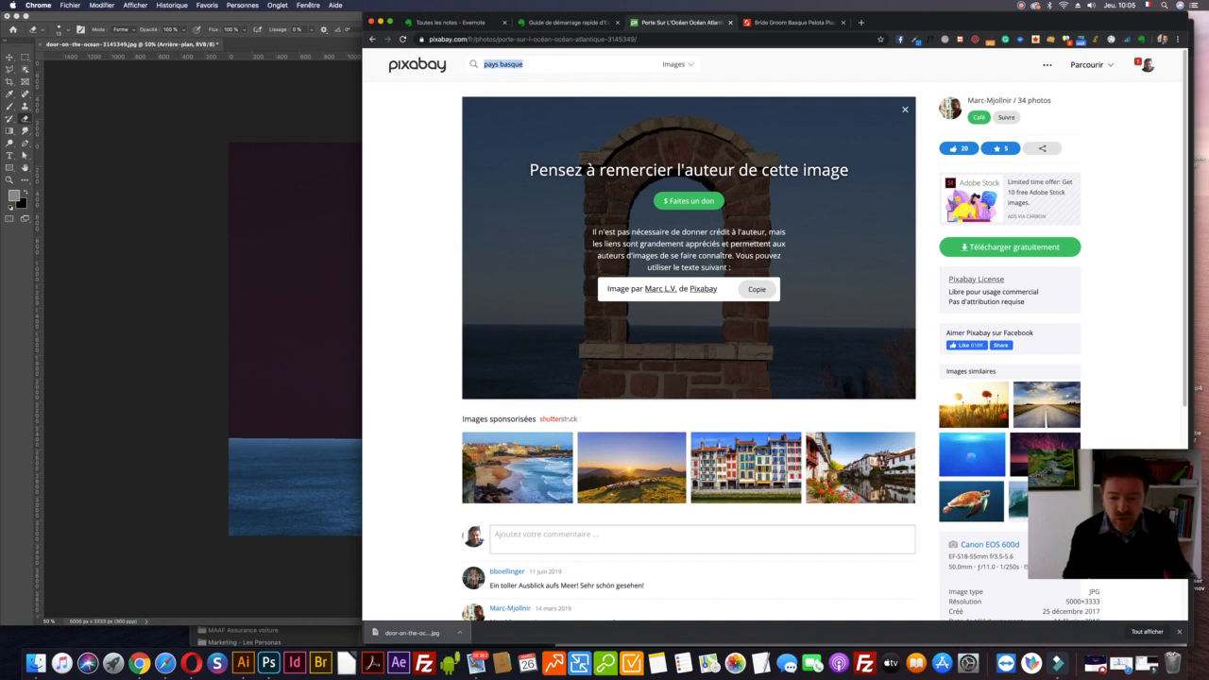
scroll(612, 492, down, 1)
scroll(612, 492, down, 3)
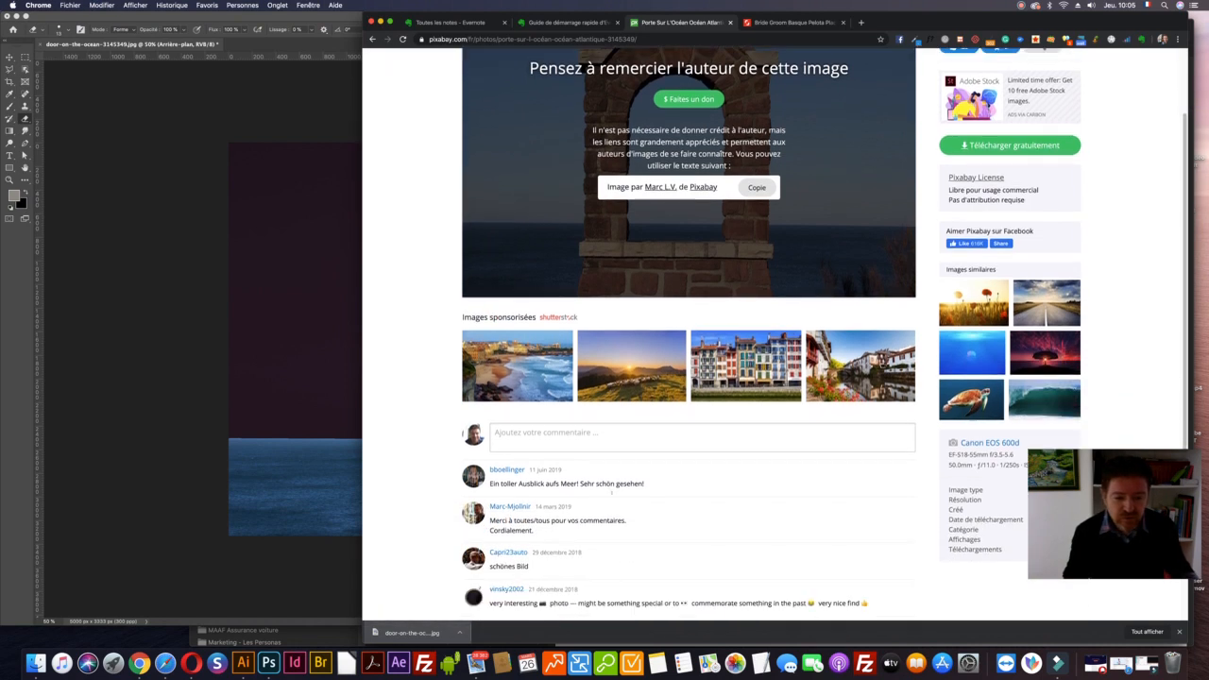
click(734, 372)
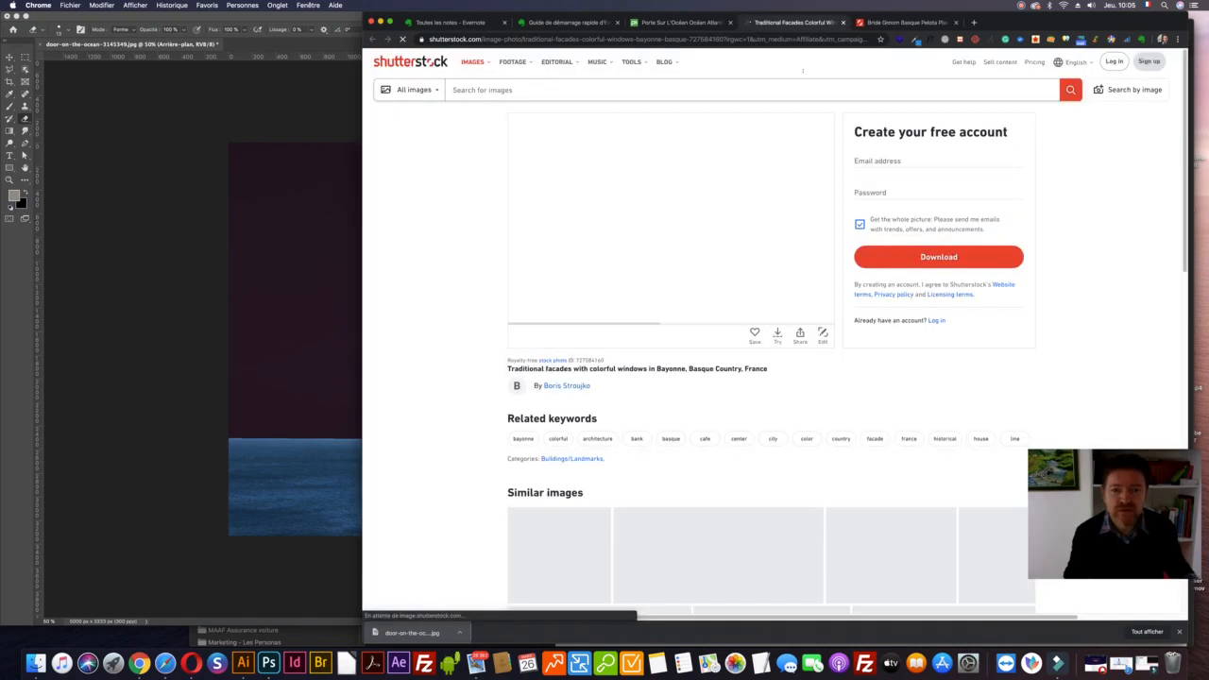
click(681, 23)
scroll(687, 283, up, 3)
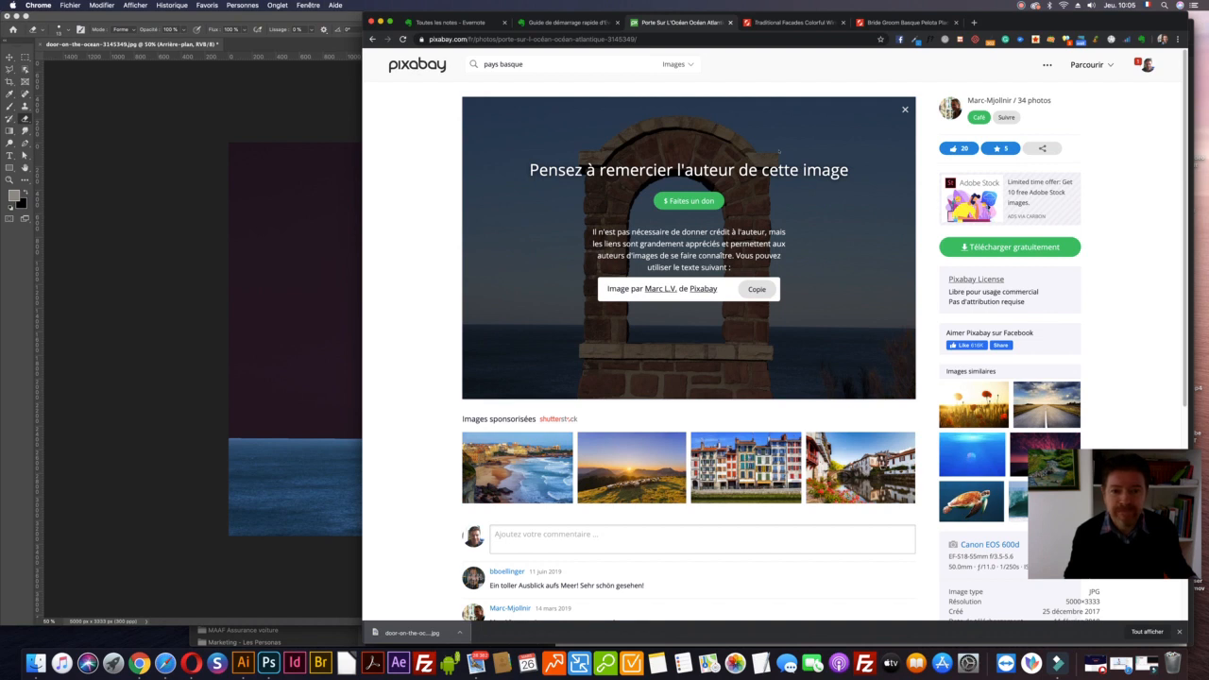
- Search Pixabay for "pays basque" images and open the Biarritz sea photo with a mountain under an orange sunset sky
click(536, 64)
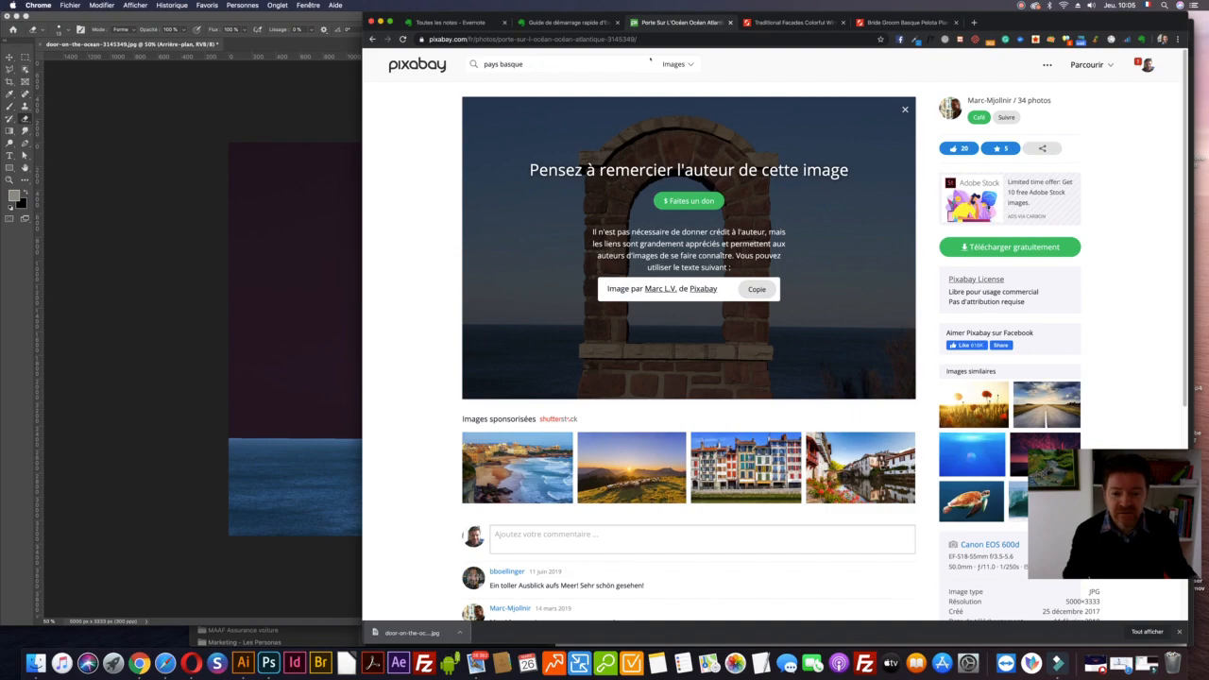
key(Return)
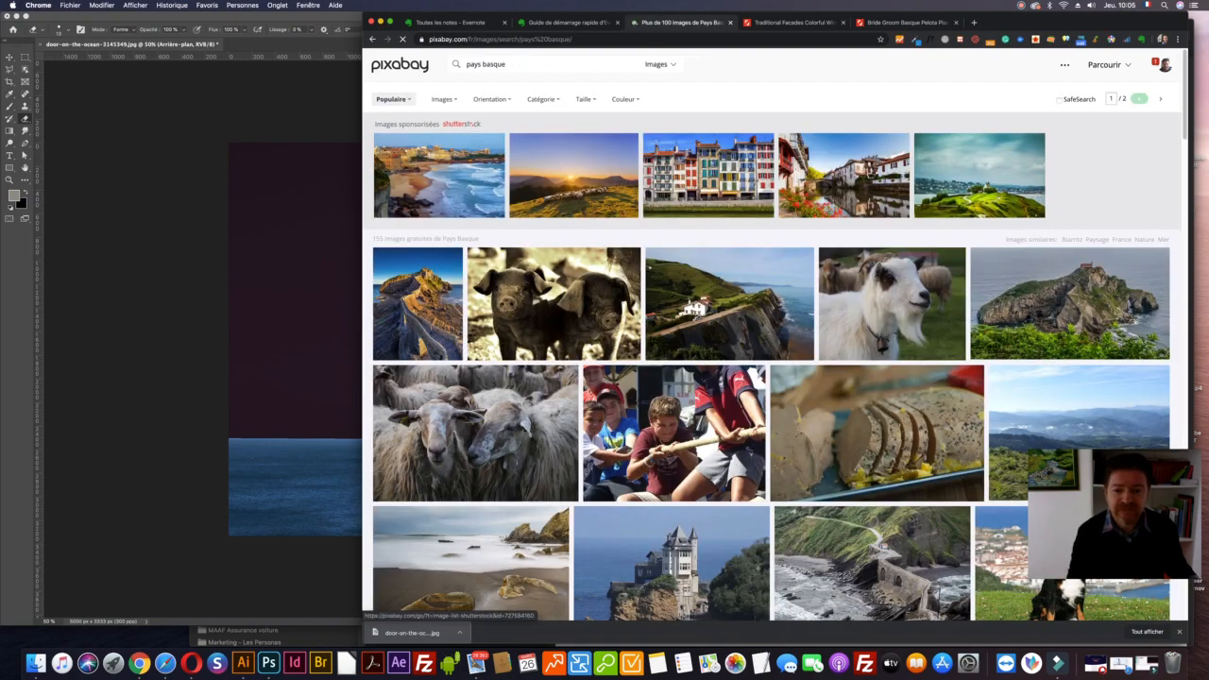
scroll(699, 283, down, 5)
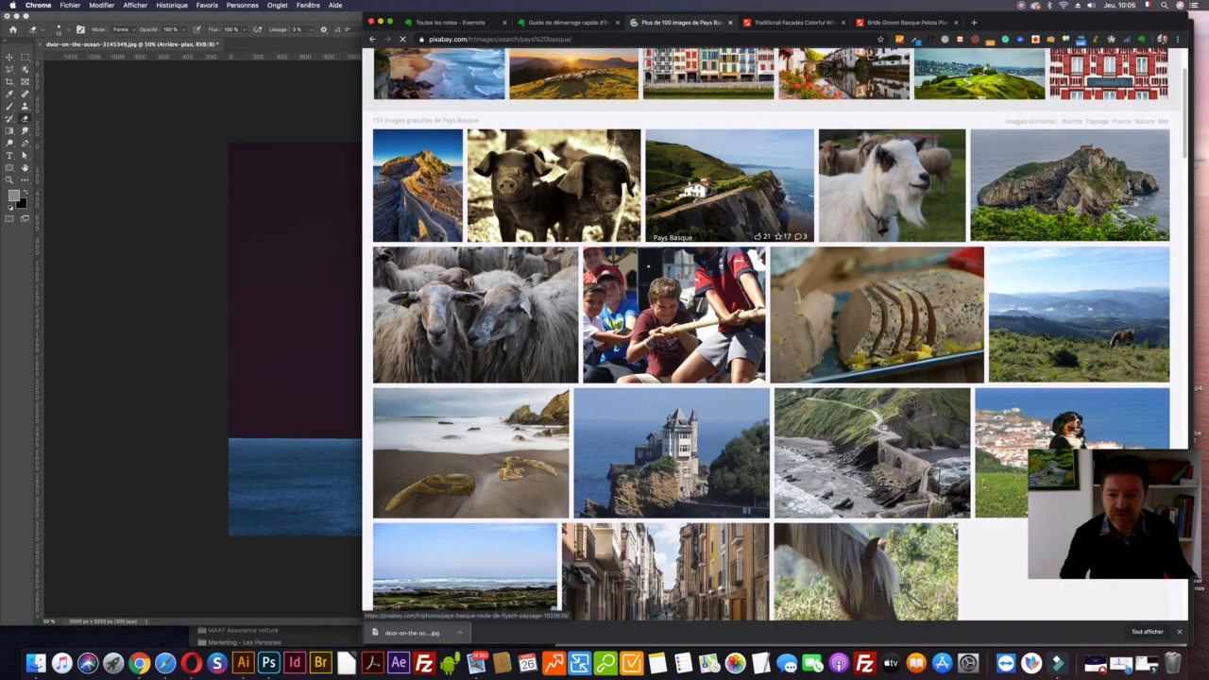
scroll(661, 188, down, 3)
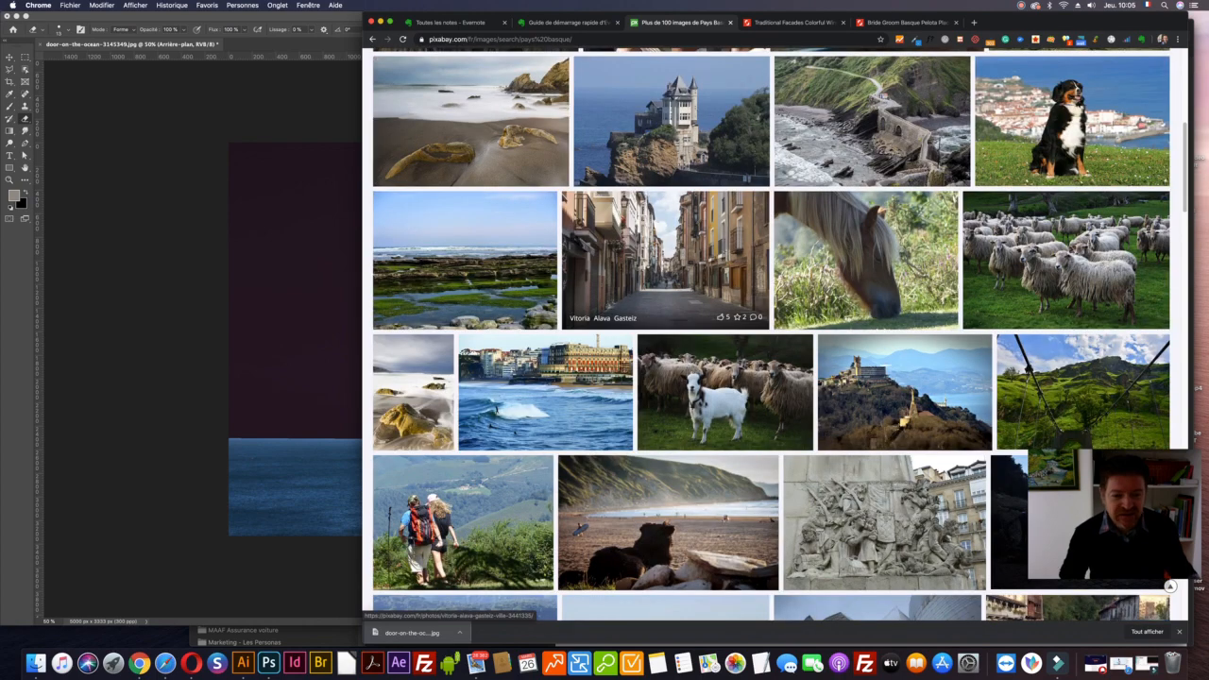
scroll(661, 189, down, 1)
scroll(699, 227, down, 2)
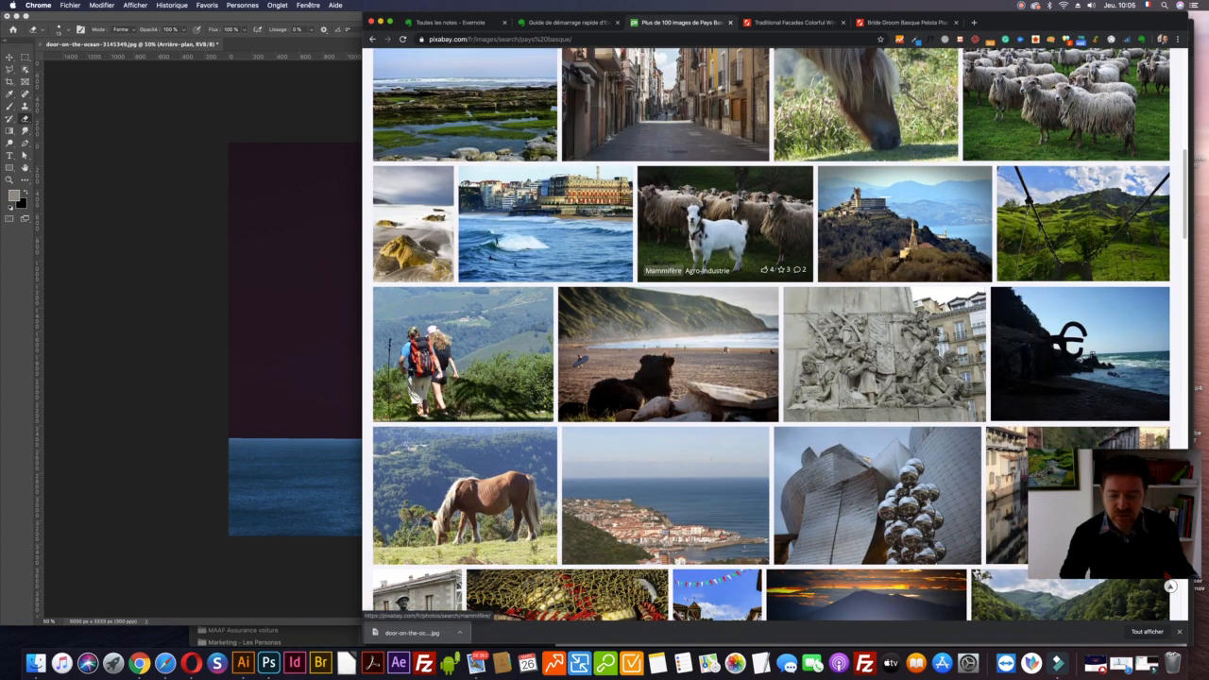
scroll(652, 273, down, 4)
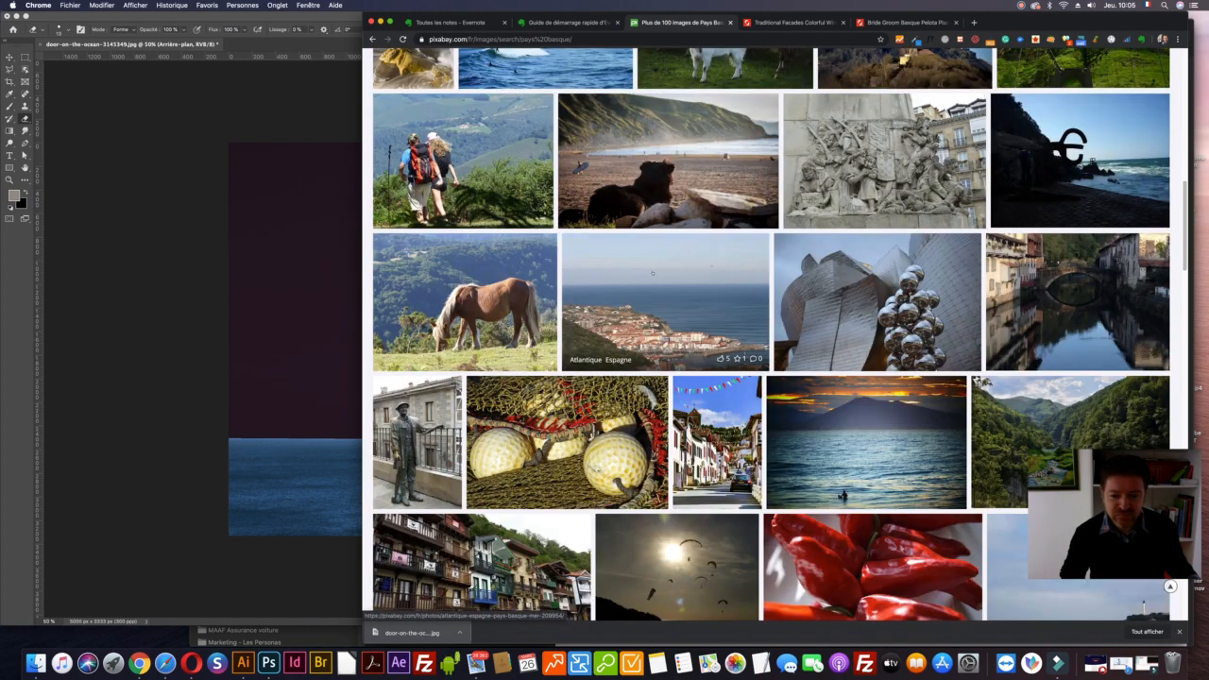
scroll(652, 273, down, 2)
scroll(652, 273, down, 2)
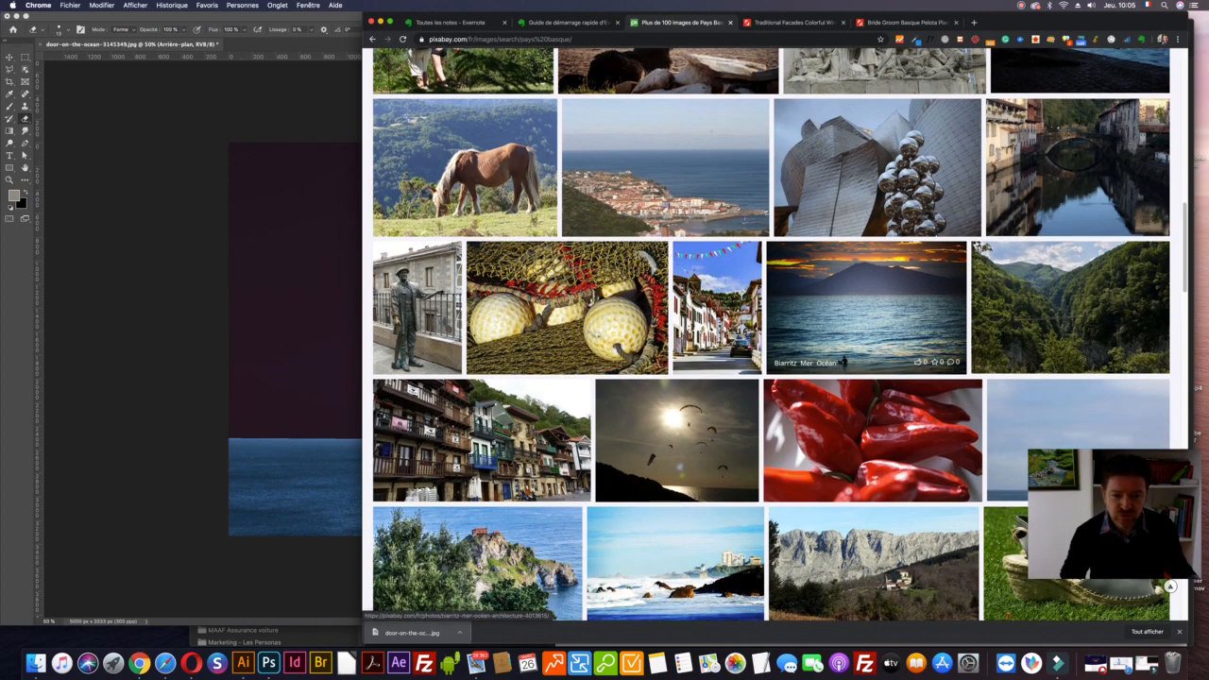
click(843, 362)
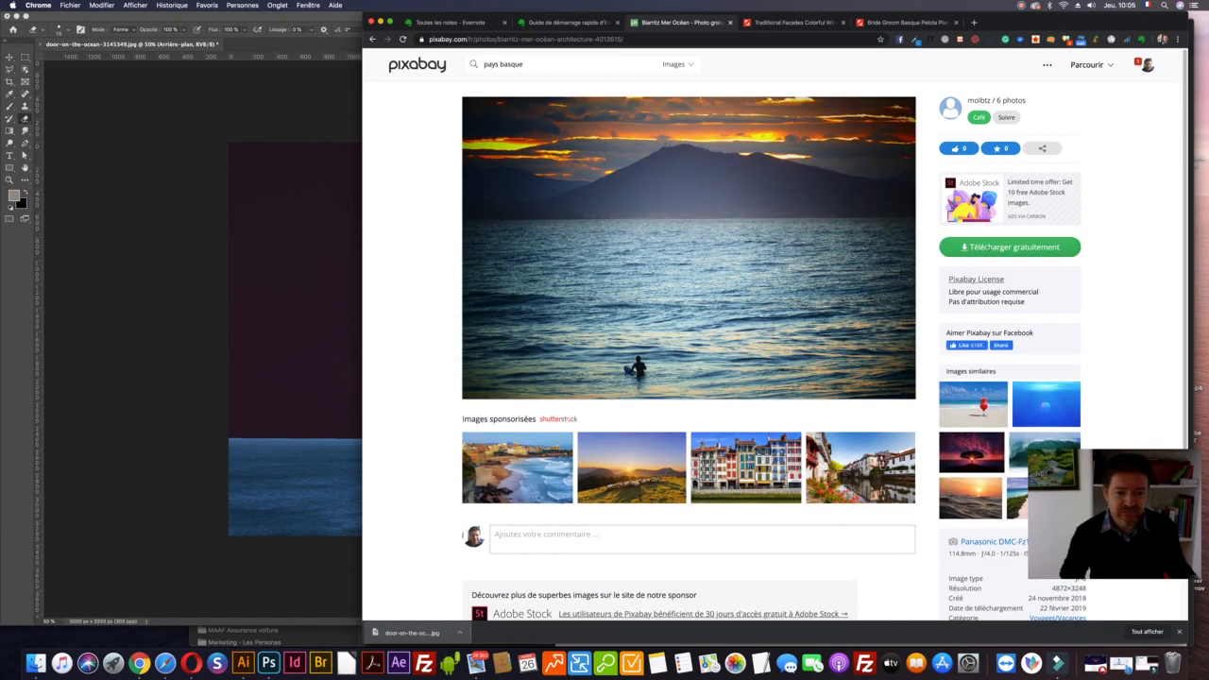
- Download the Biarritz sunset photo and open biarritz-4013615.jpg in Photoshop
click(987, 246)
click(976, 339)
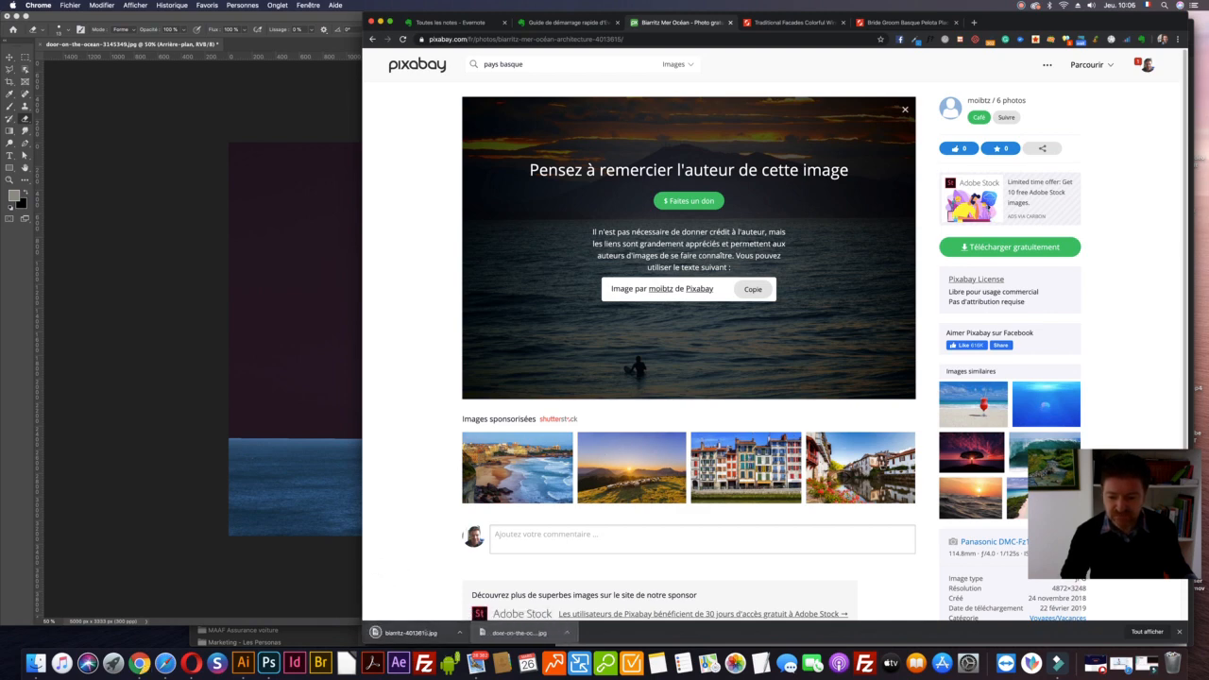
click(268, 662)
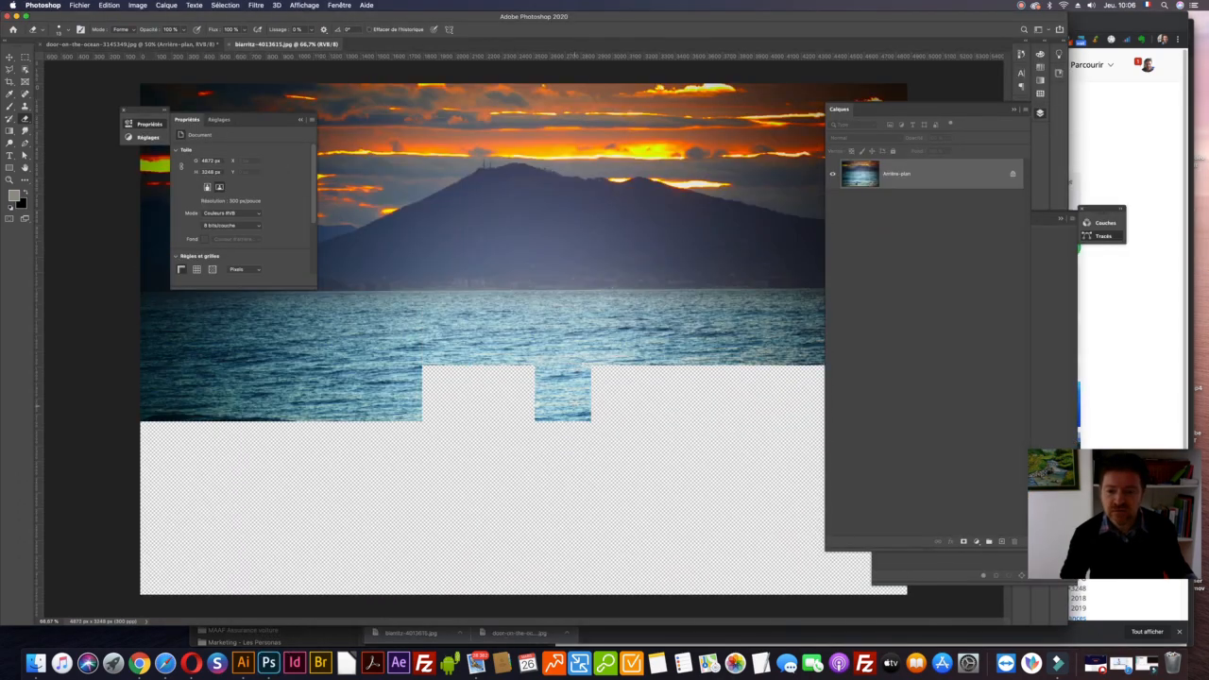
- Bring the Biarritz photo into the door-on-the-ocean document as a new layer above the background, and check the background by toggling its visibility
key(v)
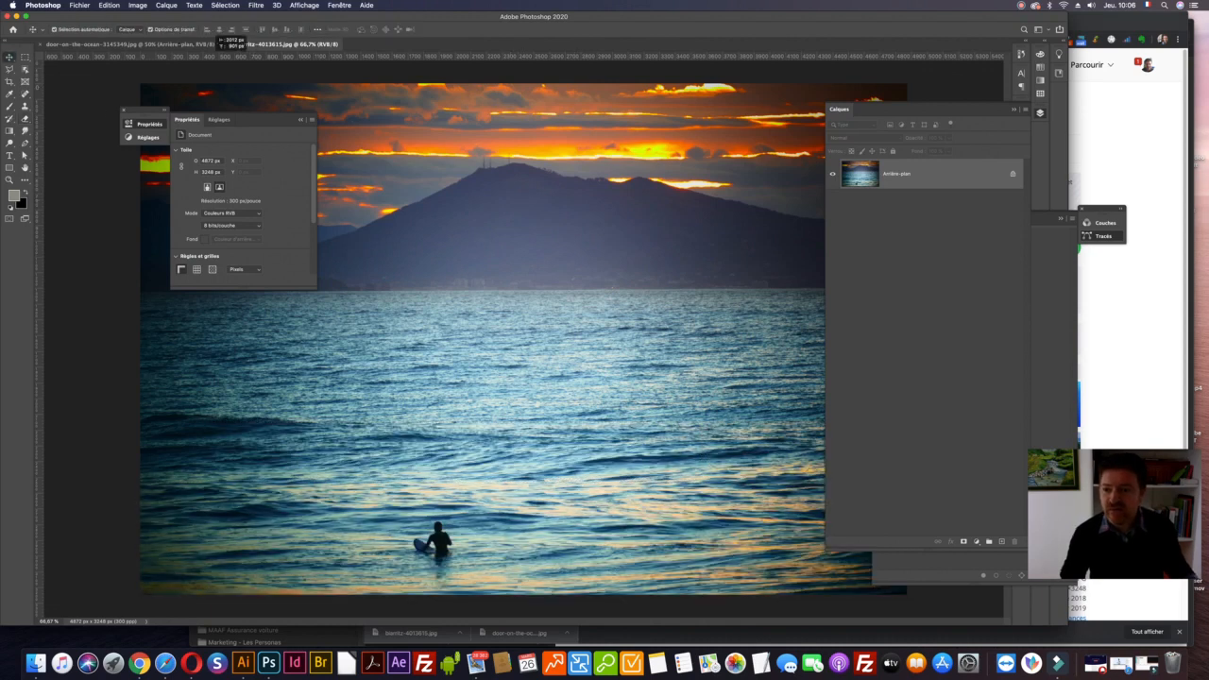
key(ctrl+Tab)
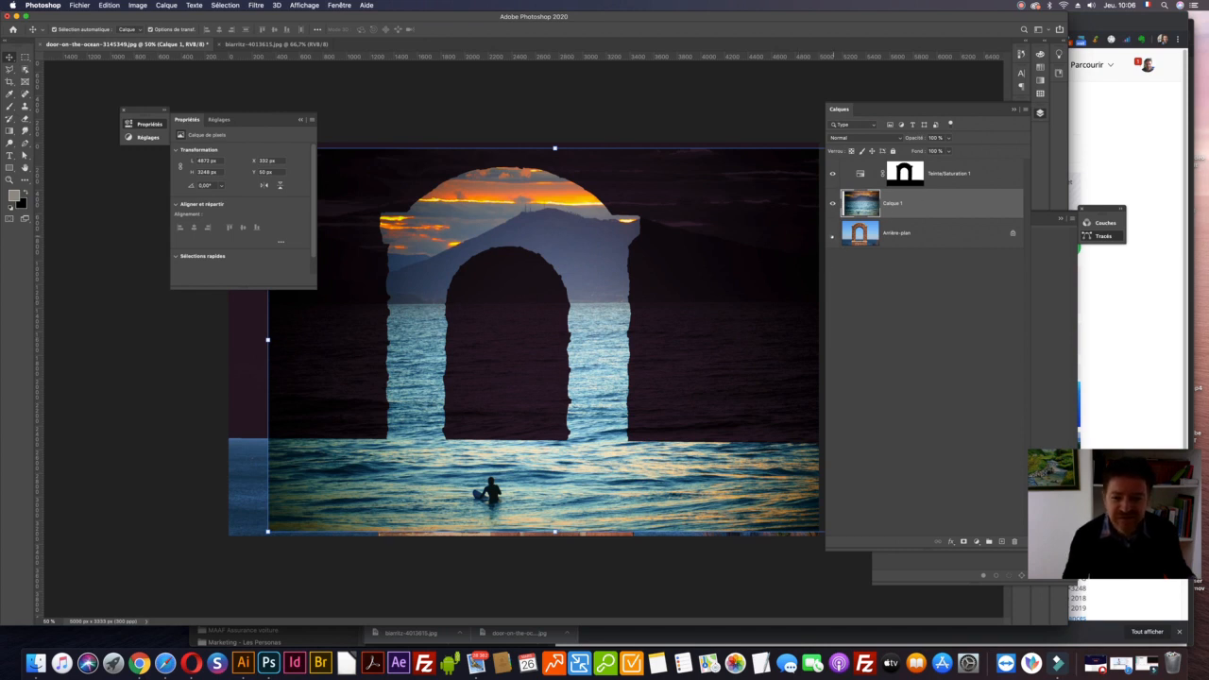
click(833, 233)
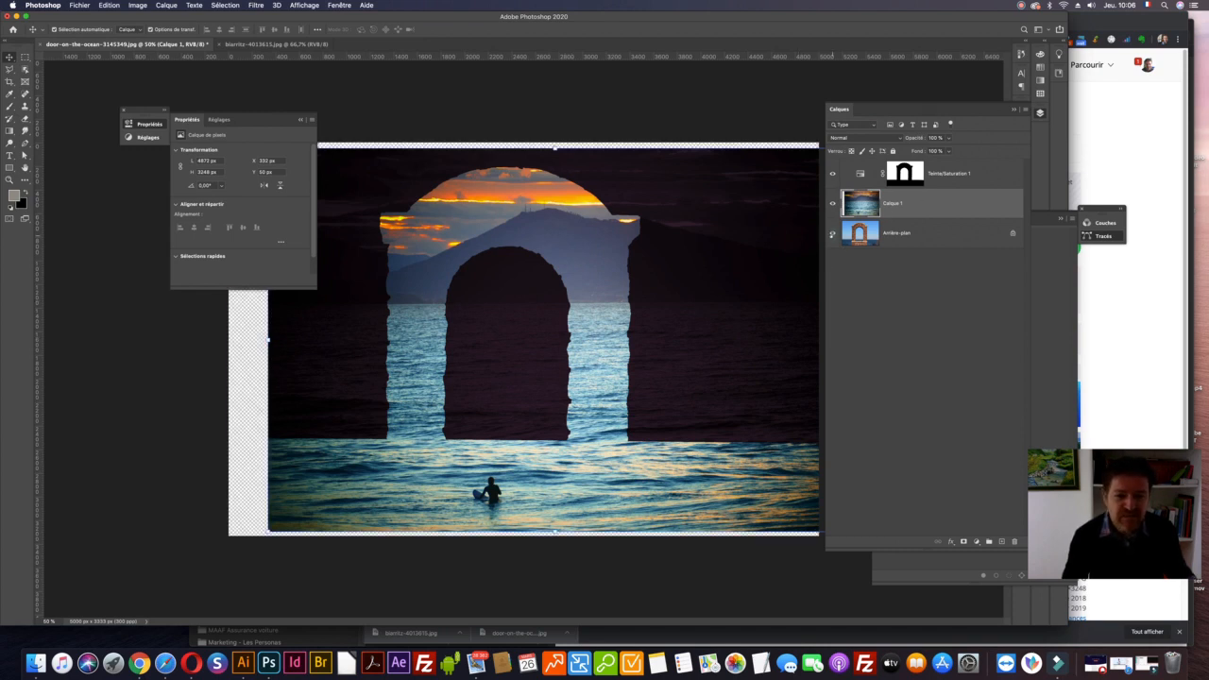
click(832, 233)
click(715, 243)
drag(702, 239, 699, 240)
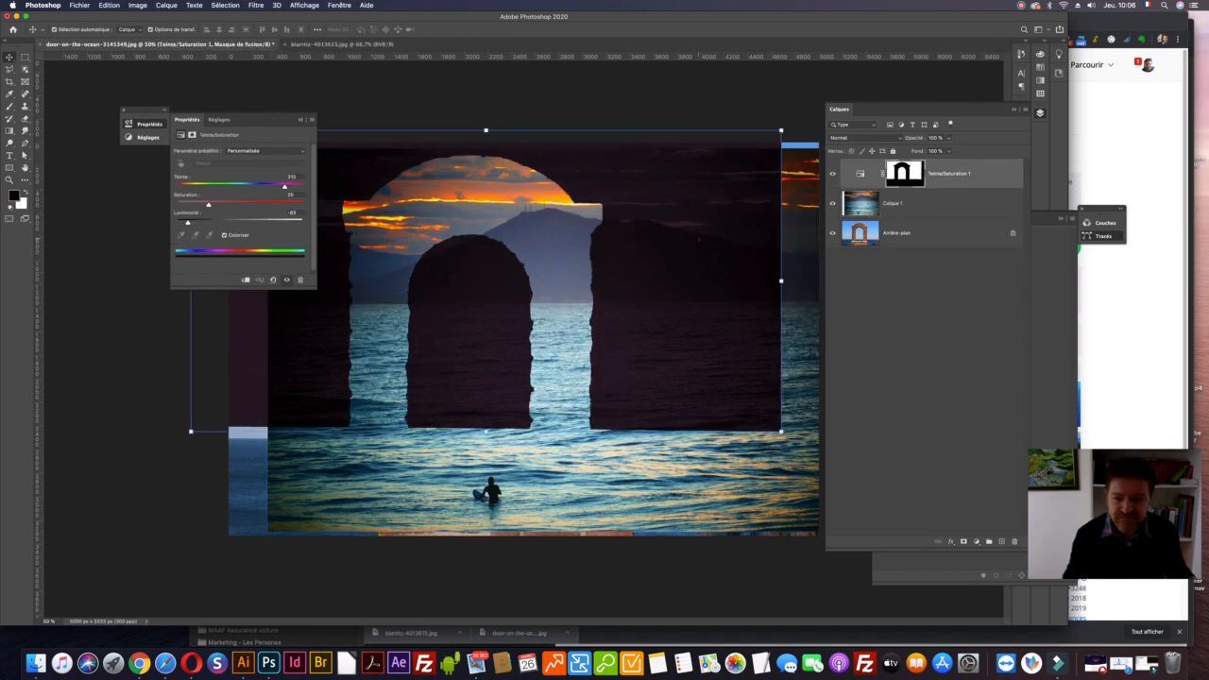
key(super+z)
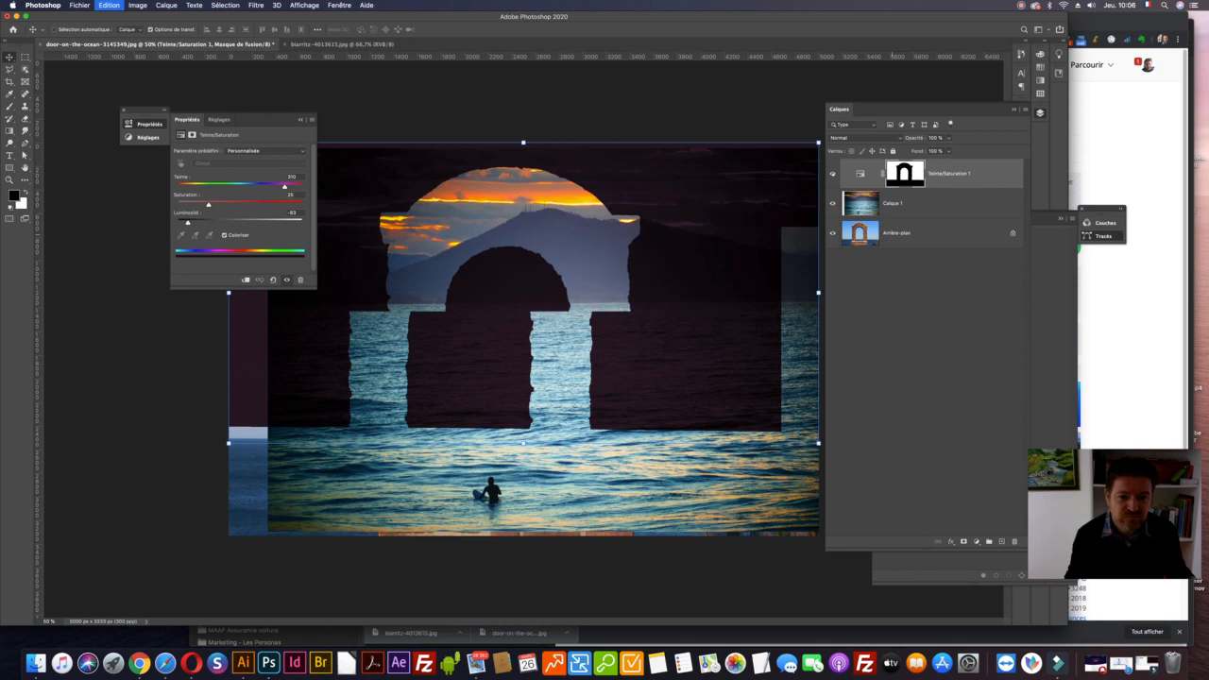
- Hide the Hue/Saturation layer and move the Biarritz photo layer to about X 84 px, Y -67 px
click(833, 174)
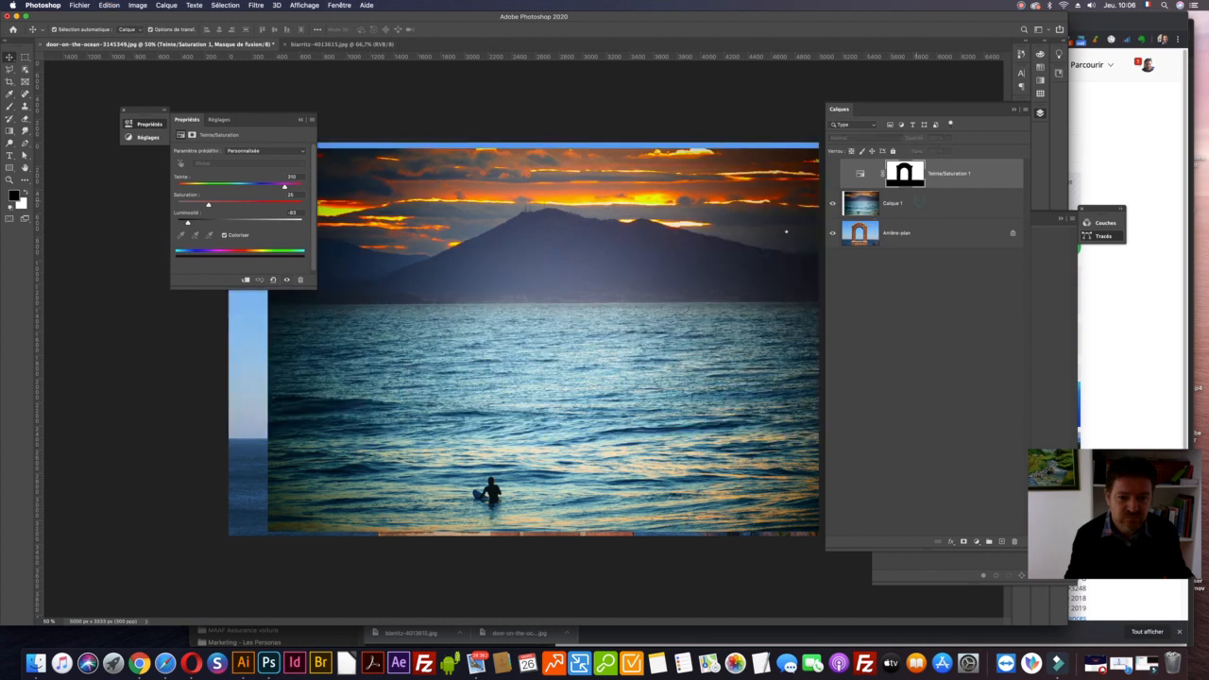
click(786, 230)
drag(649, 237, 610, 218)
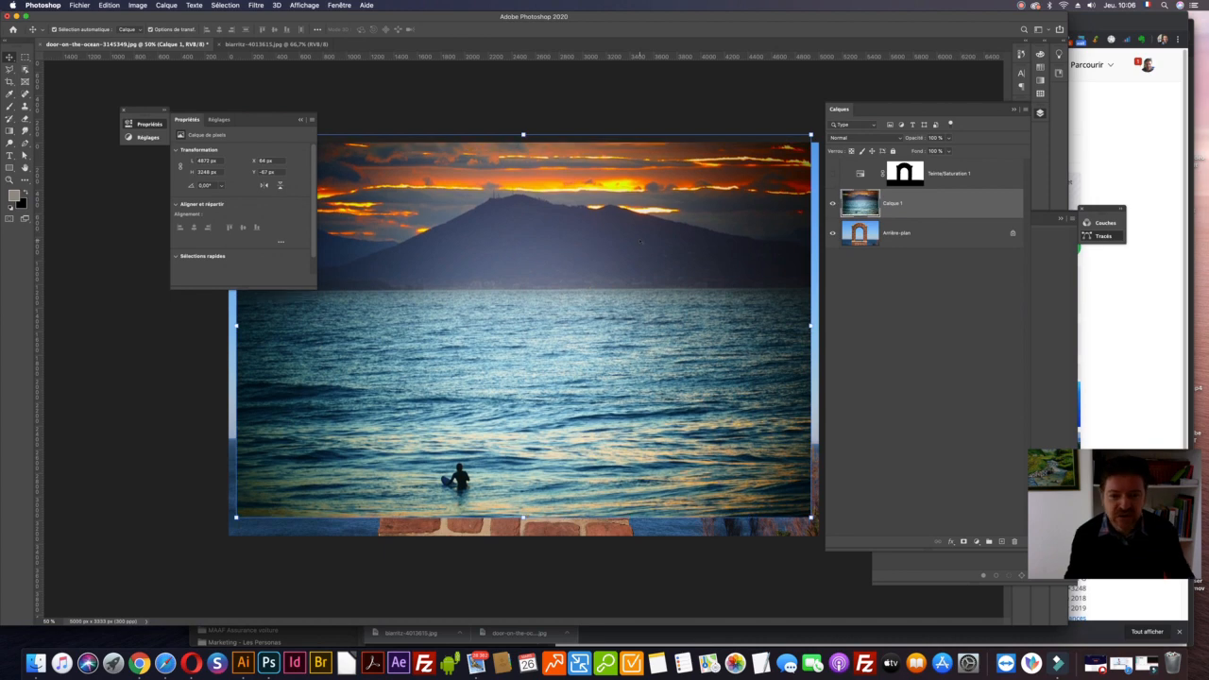
- Scale the Biarritz photo layer up to about 5319 × 3546 px so it covers the whole canvas
key(super+minus)
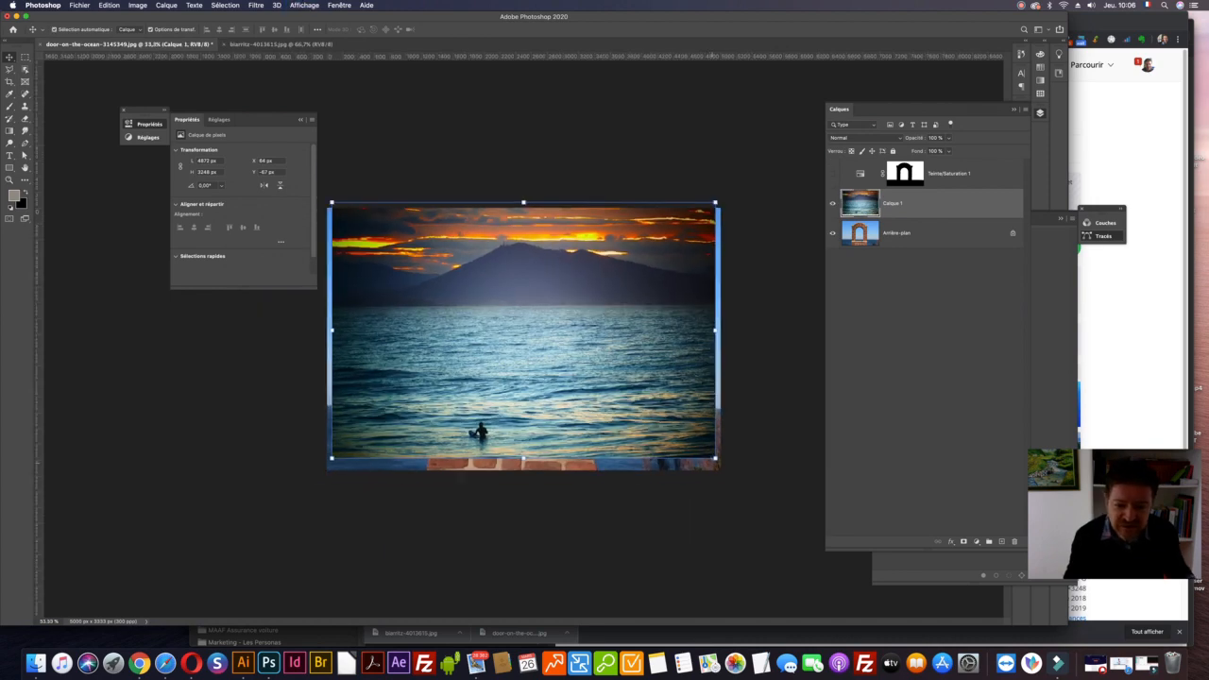
key(super+t)
drag(716, 461, 728, 476)
drag(331, 476, 309, 482)
key(Return)
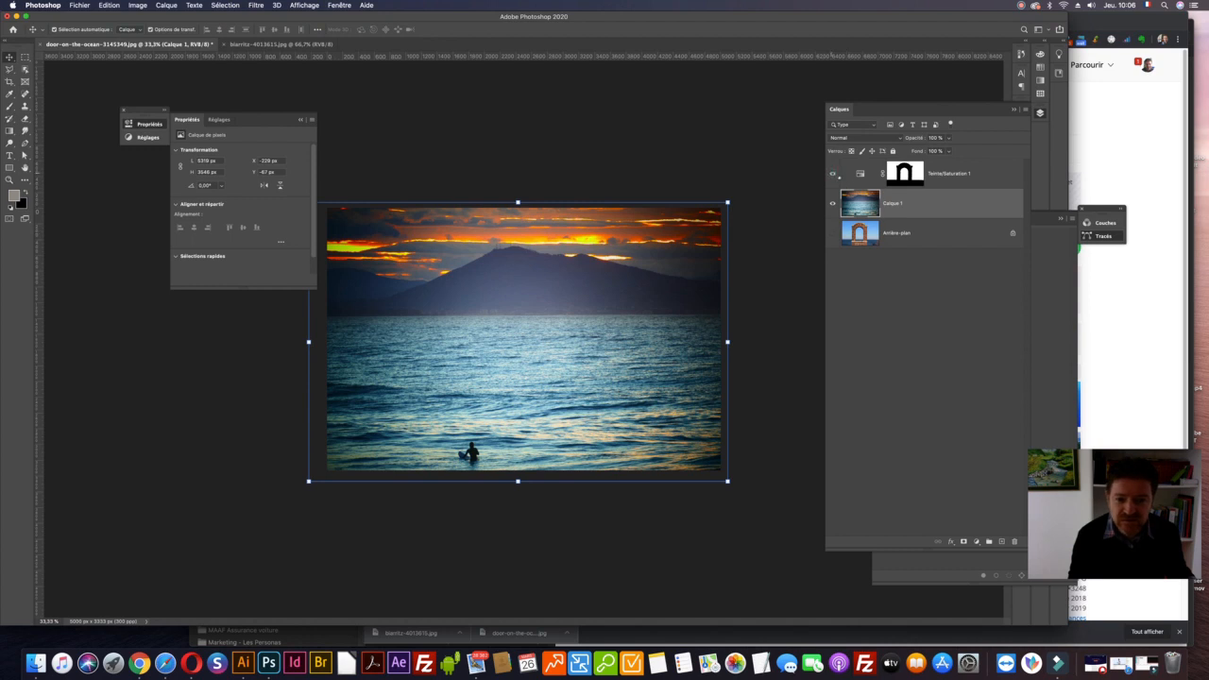
- Show the Hue/Saturation and background layers, and hide the Biarritz photo layer after toggling its visibility
click(833, 174)
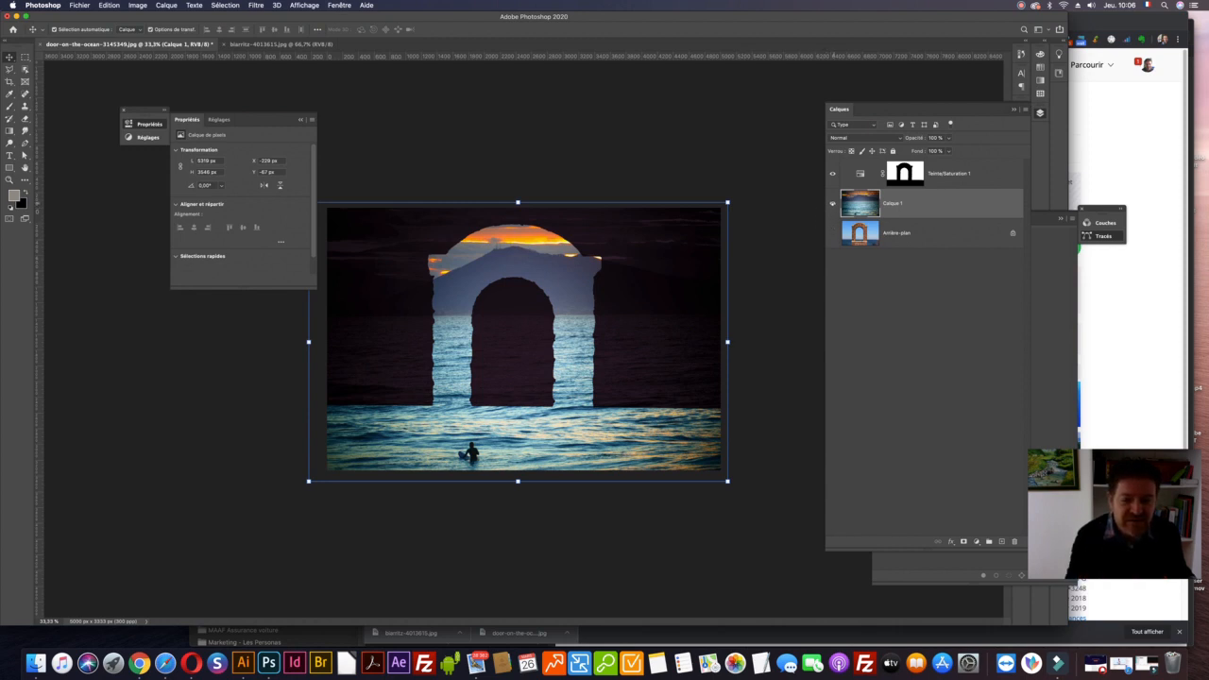
click(833, 204)
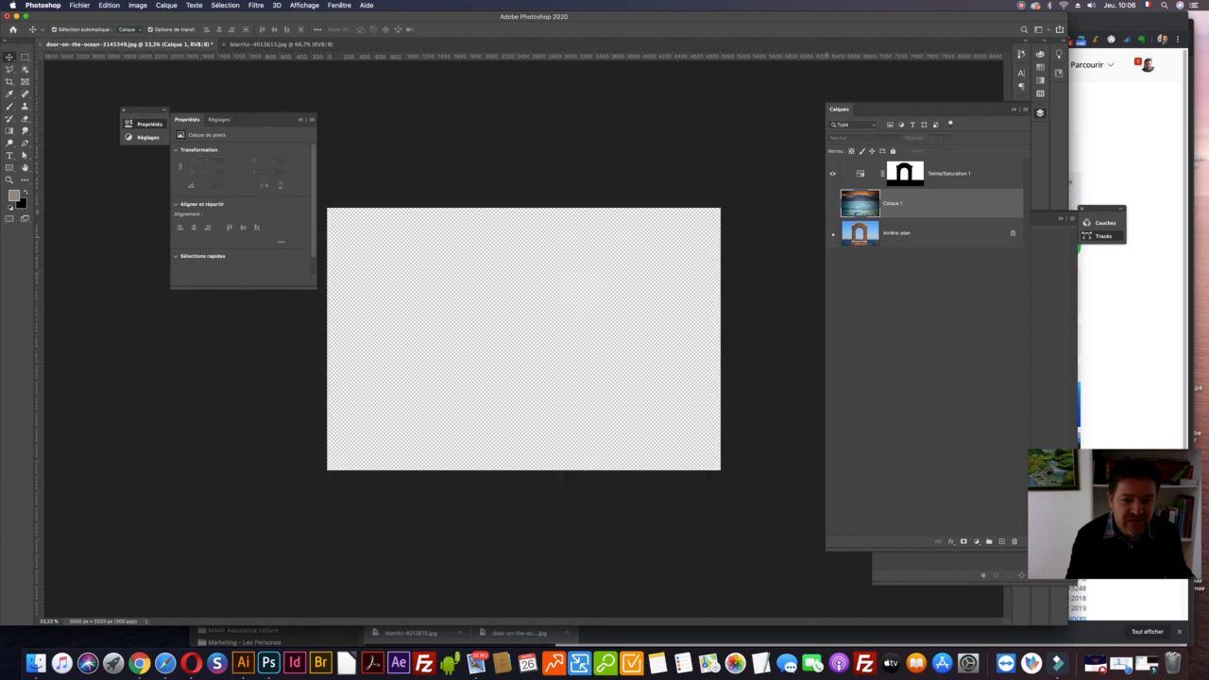
click(832, 233)
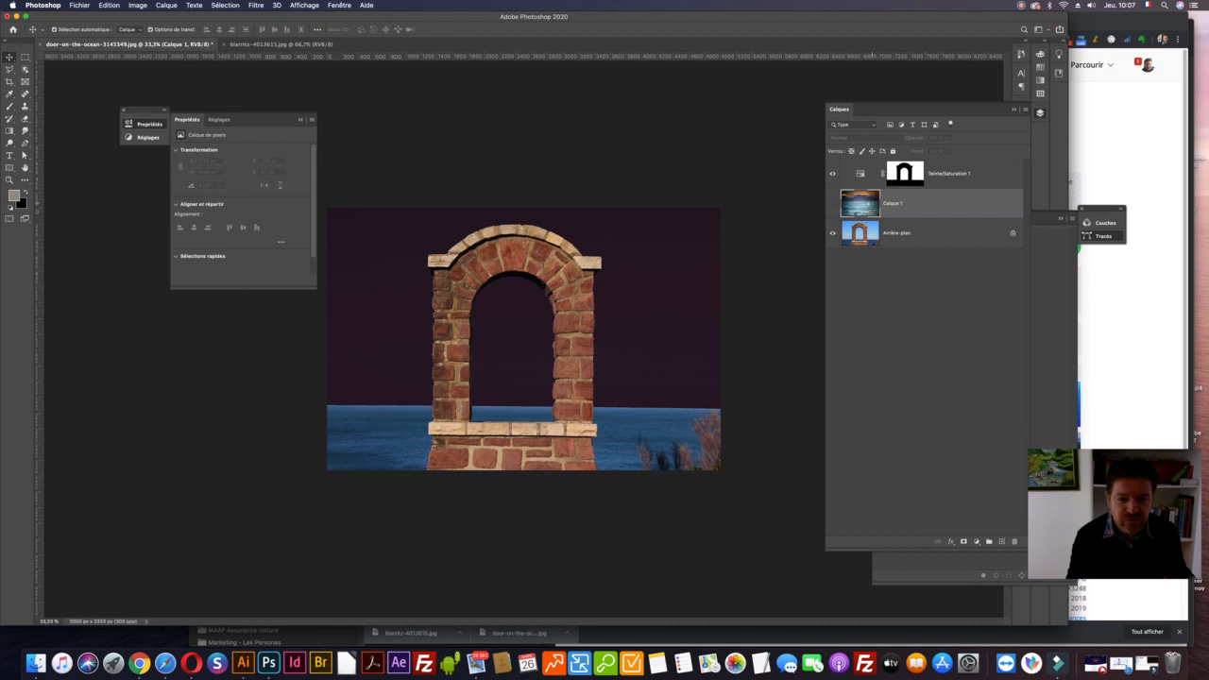
click(833, 204)
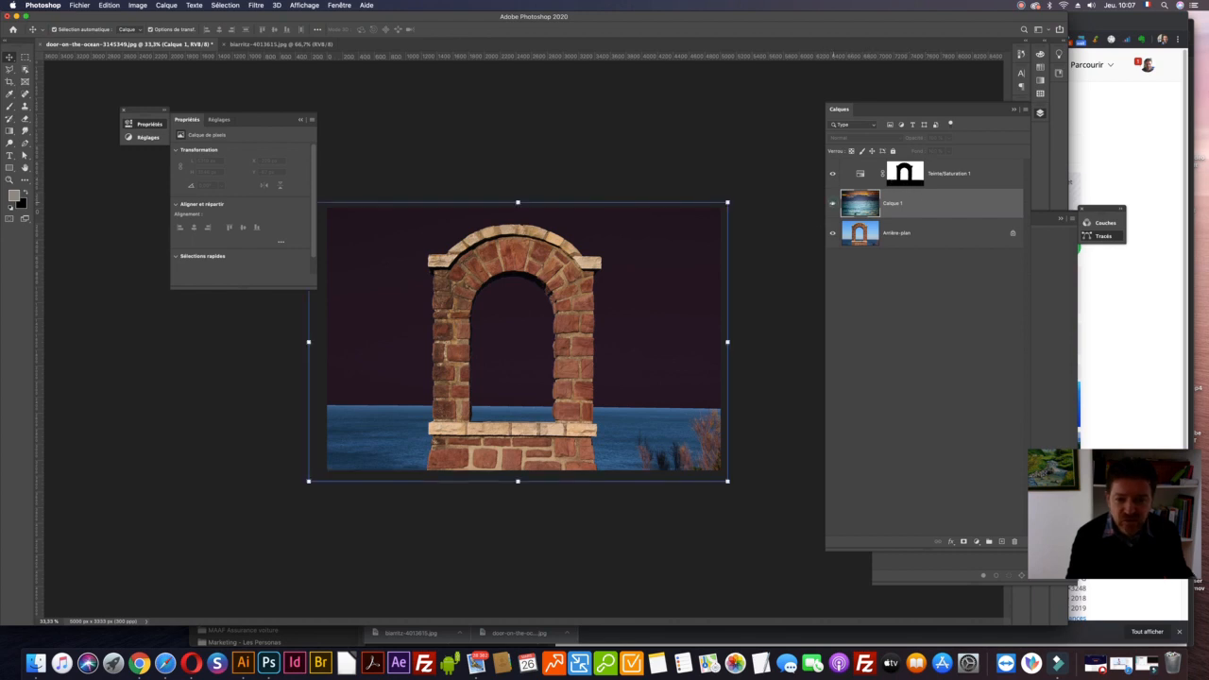
click(833, 204)
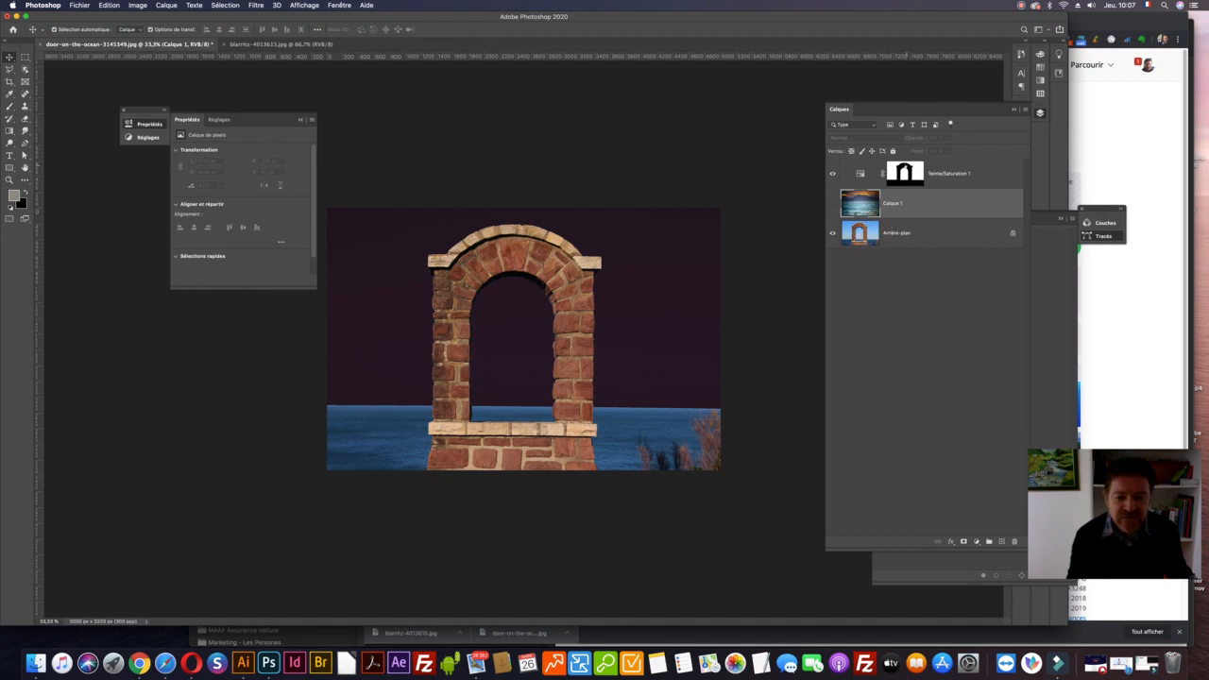
- Move the Hue/Saturation layer with its mask below the Biarritz photo layer and hide it
drag(885, 211, 890, 213)
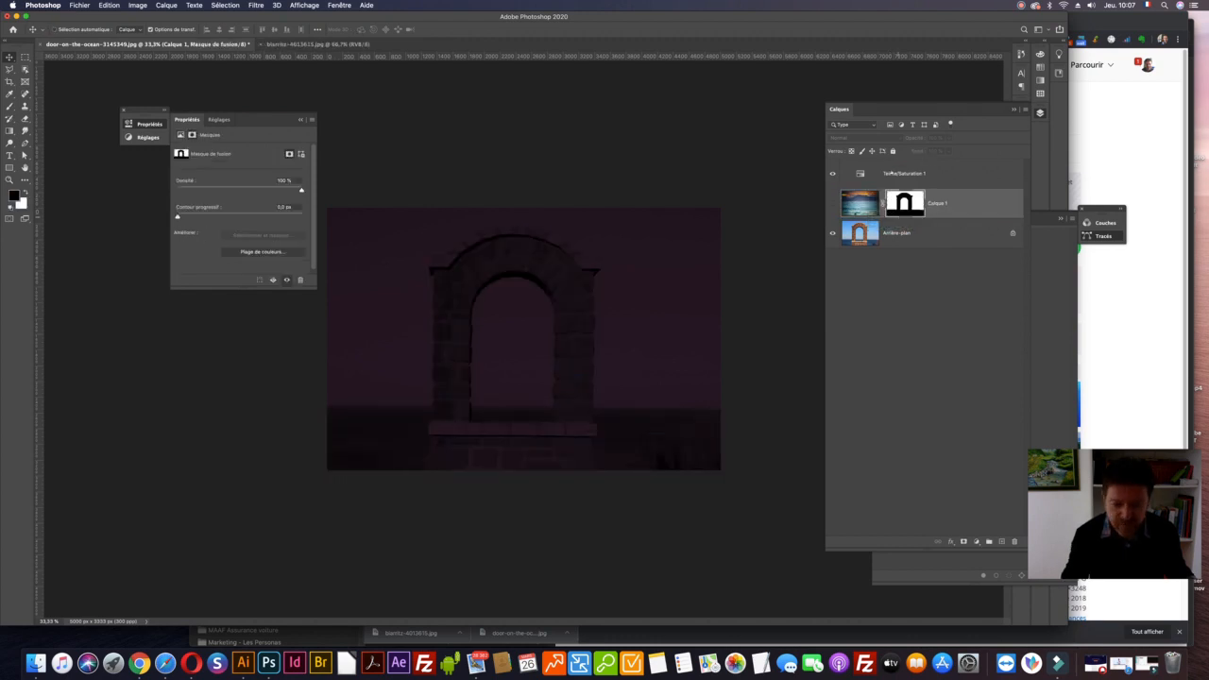
key(super+z)
drag(970, 169, 952, 215)
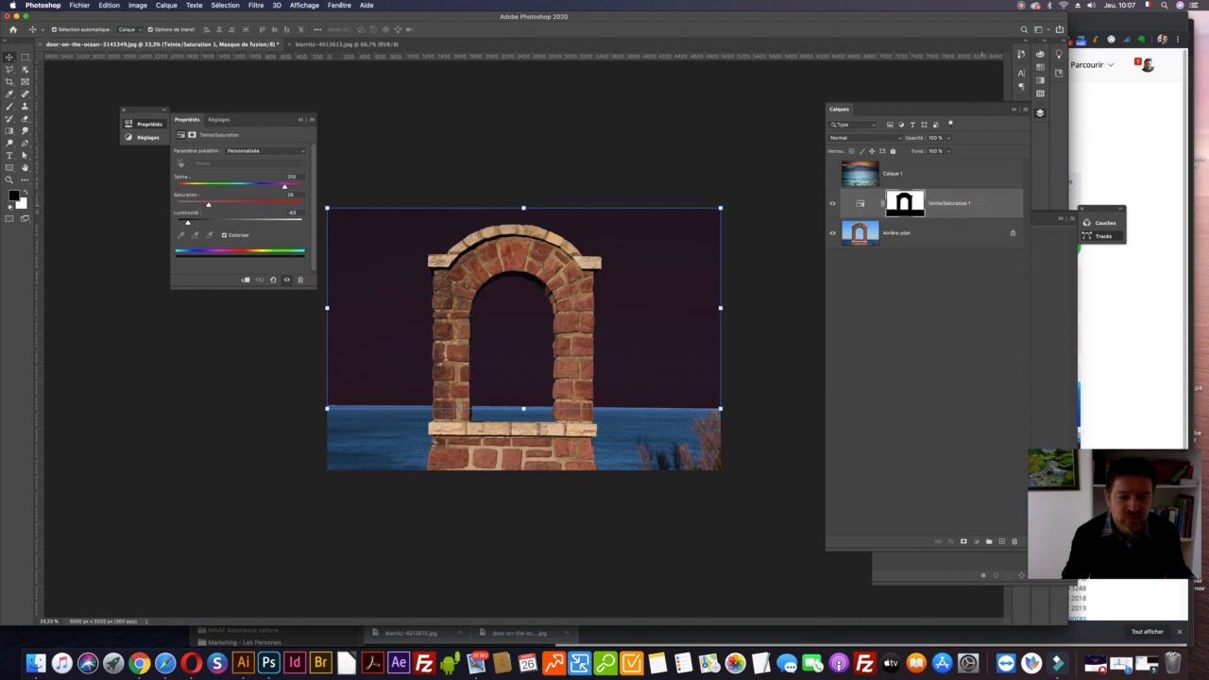
double_click(982, 204)
click(578, 396)
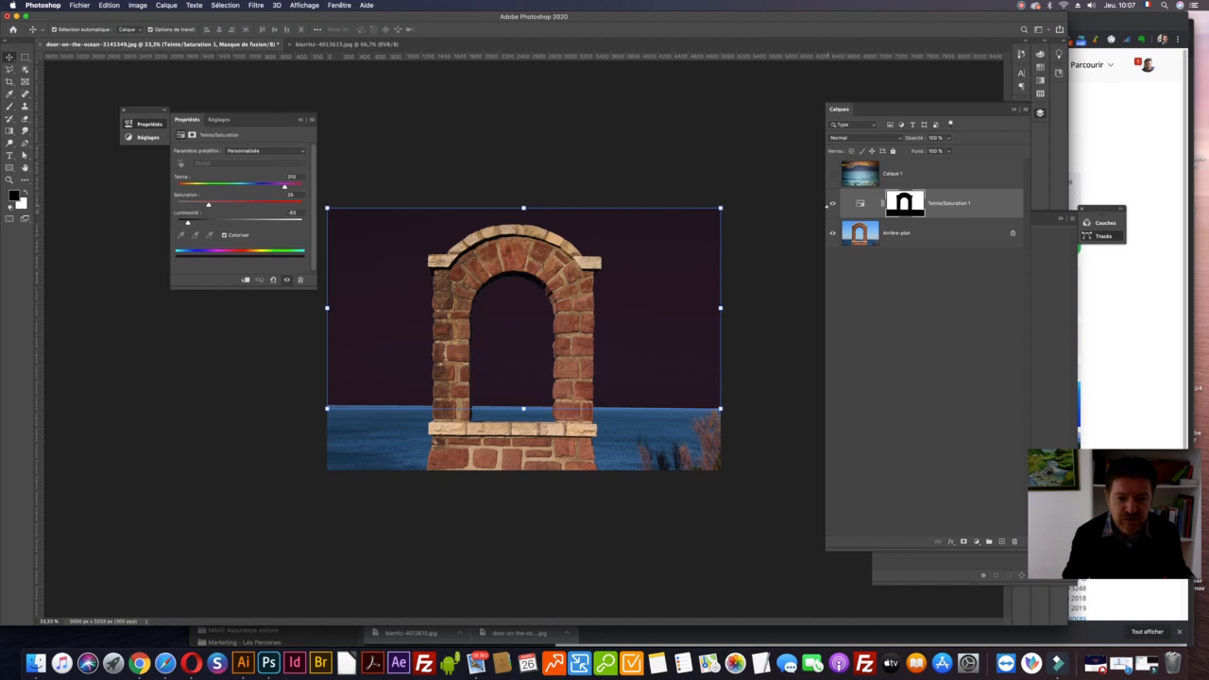
click(833, 204)
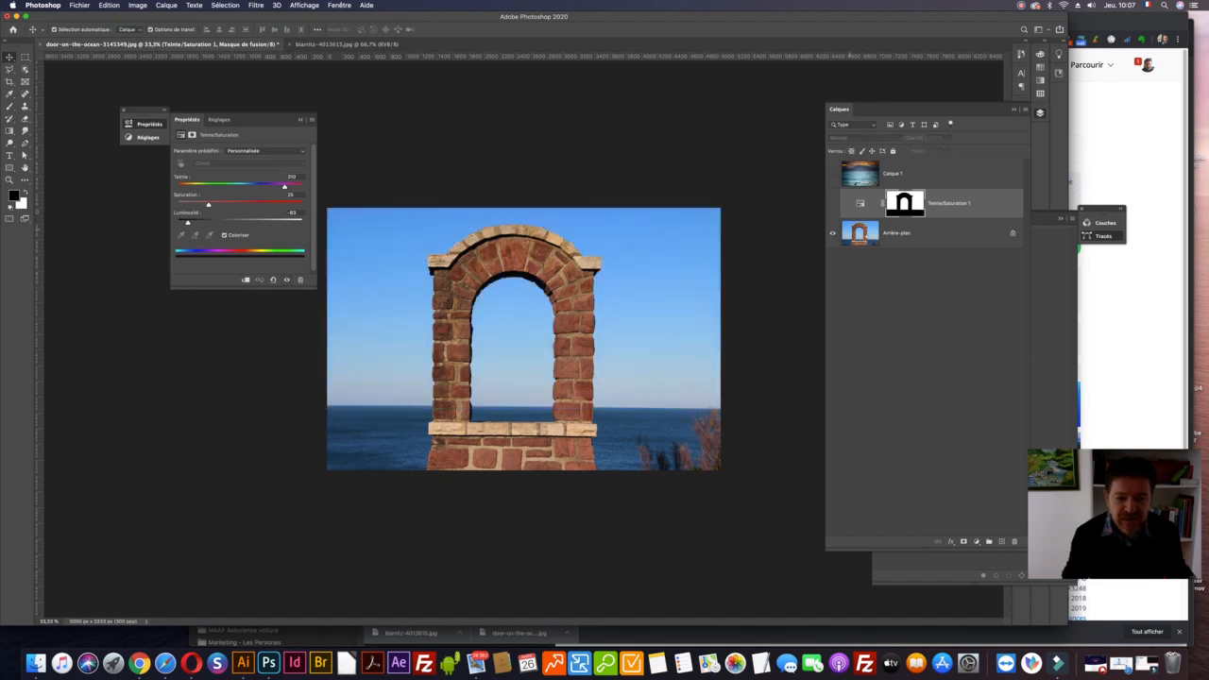
- Unlock the background into a regular layer and load the saved sky selection
click(866, 235)
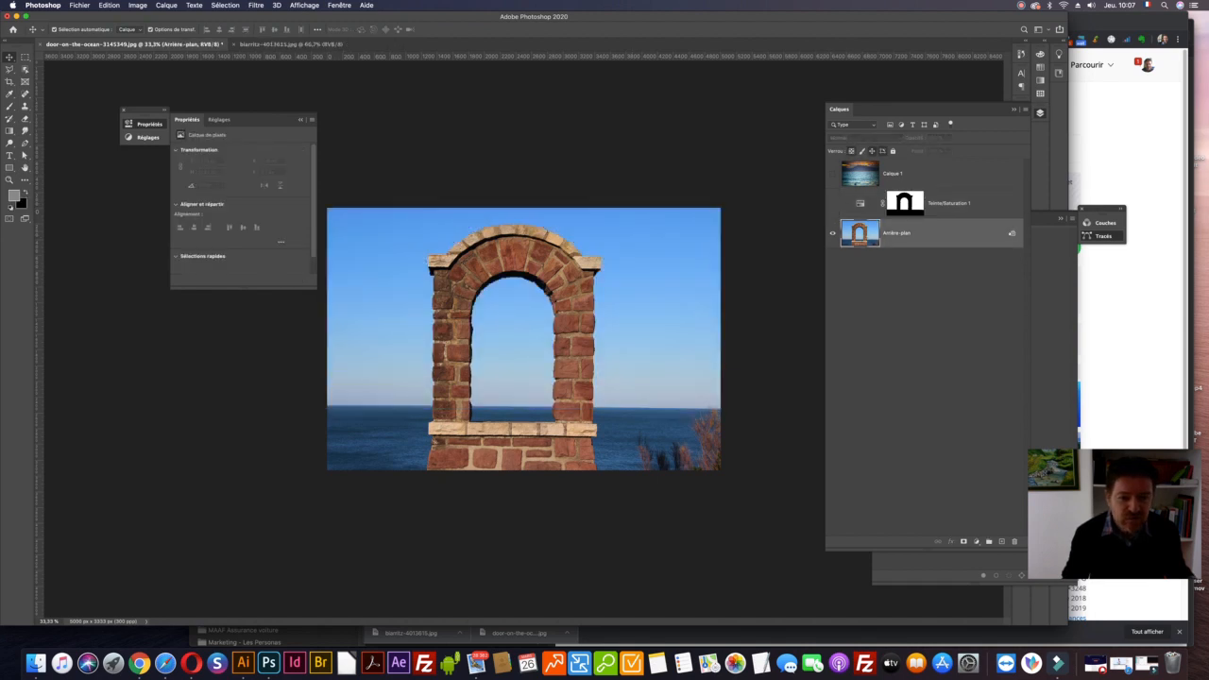
drag(1009, 535, 1013, 541)
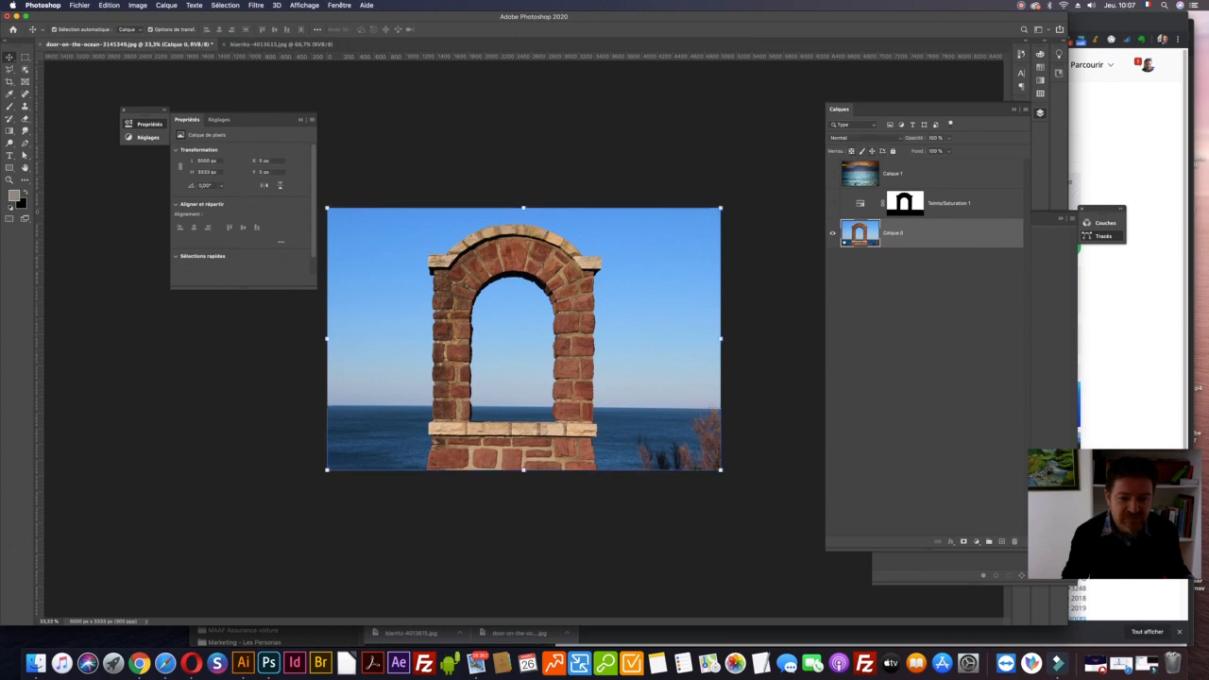
click(223, 5)
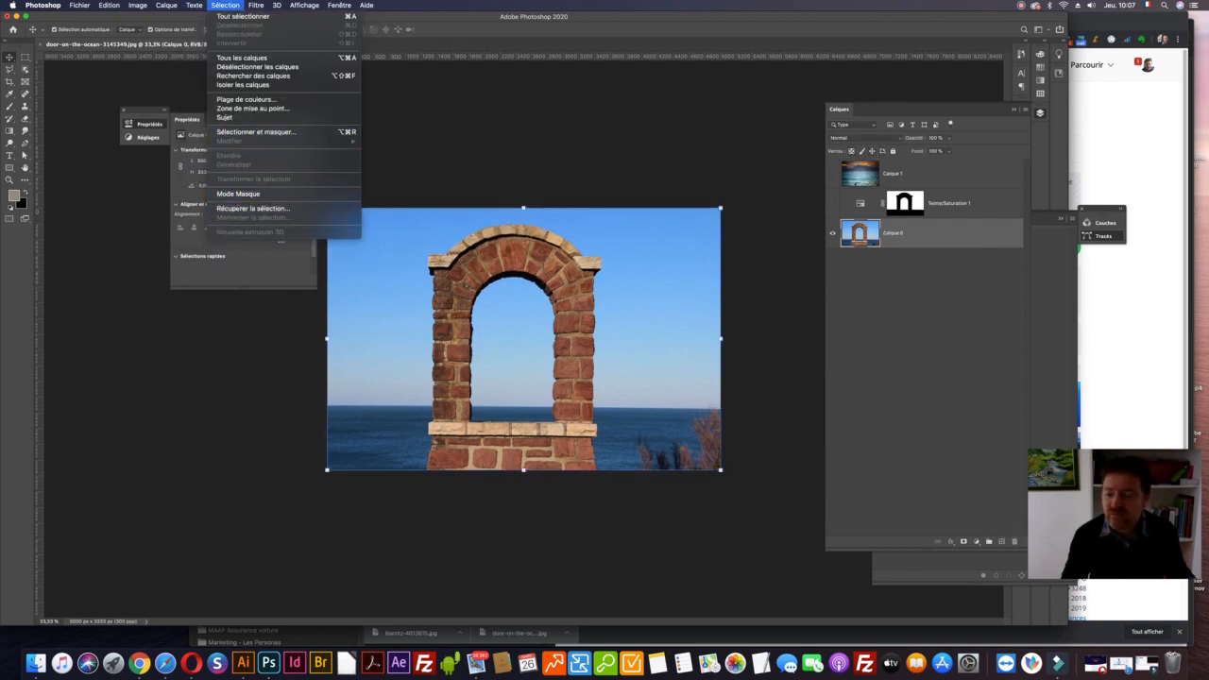
click(240, 208)
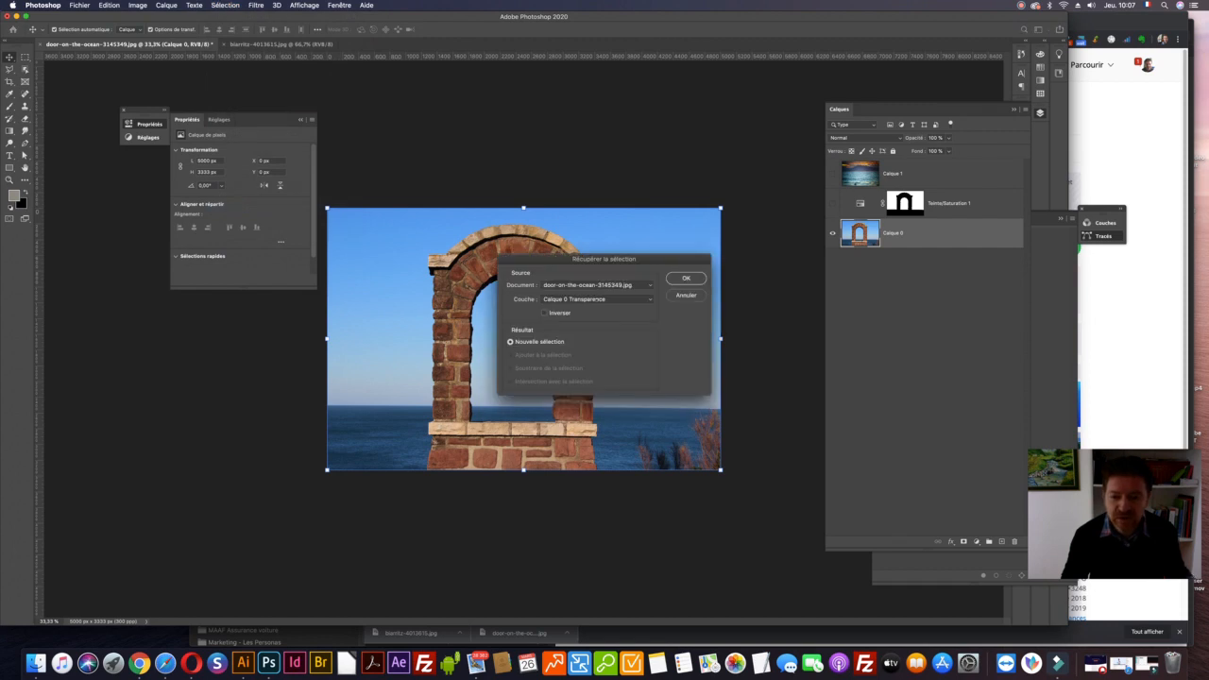
click(595, 299)
click(550, 312)
click(678, 280)
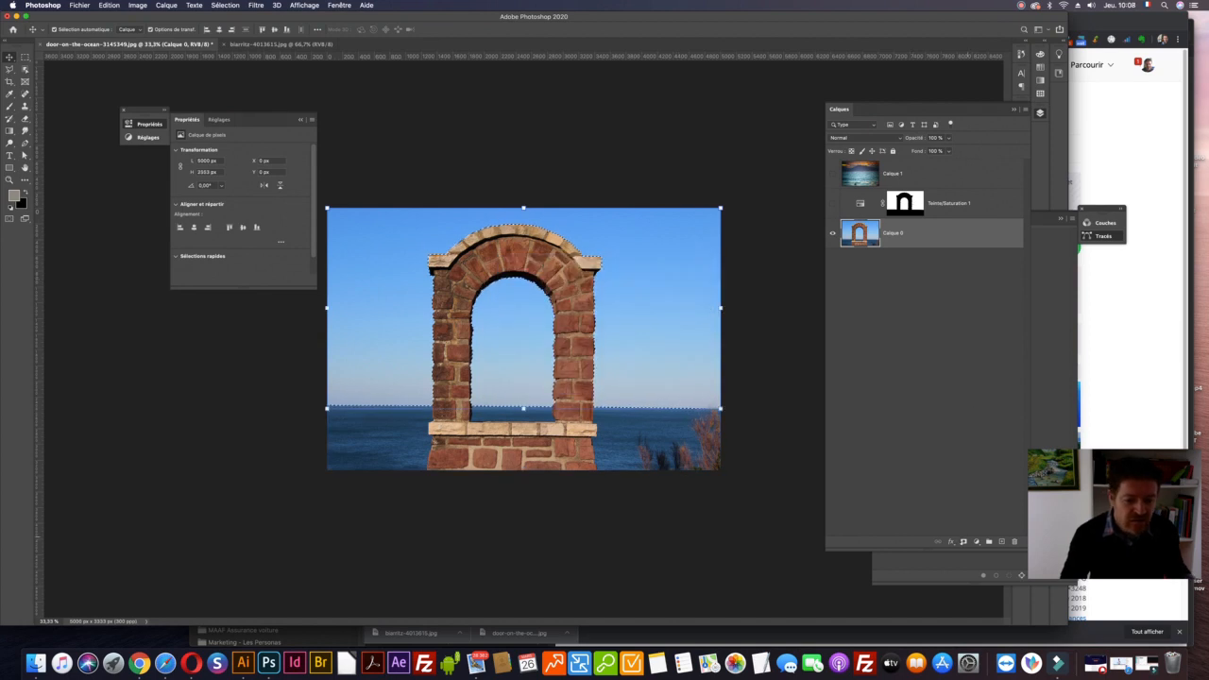
- Invert the sky selection and add it as a layer mask that hides the sky on the arch layer
click(963, 542)
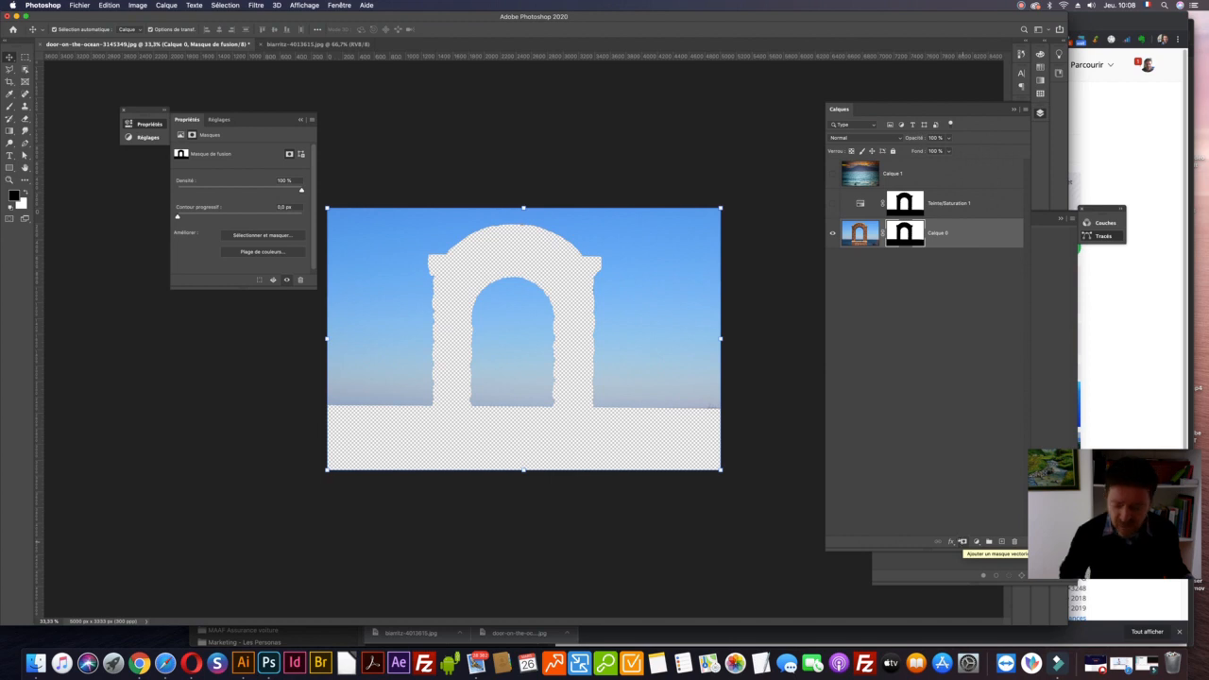
key(super+z)
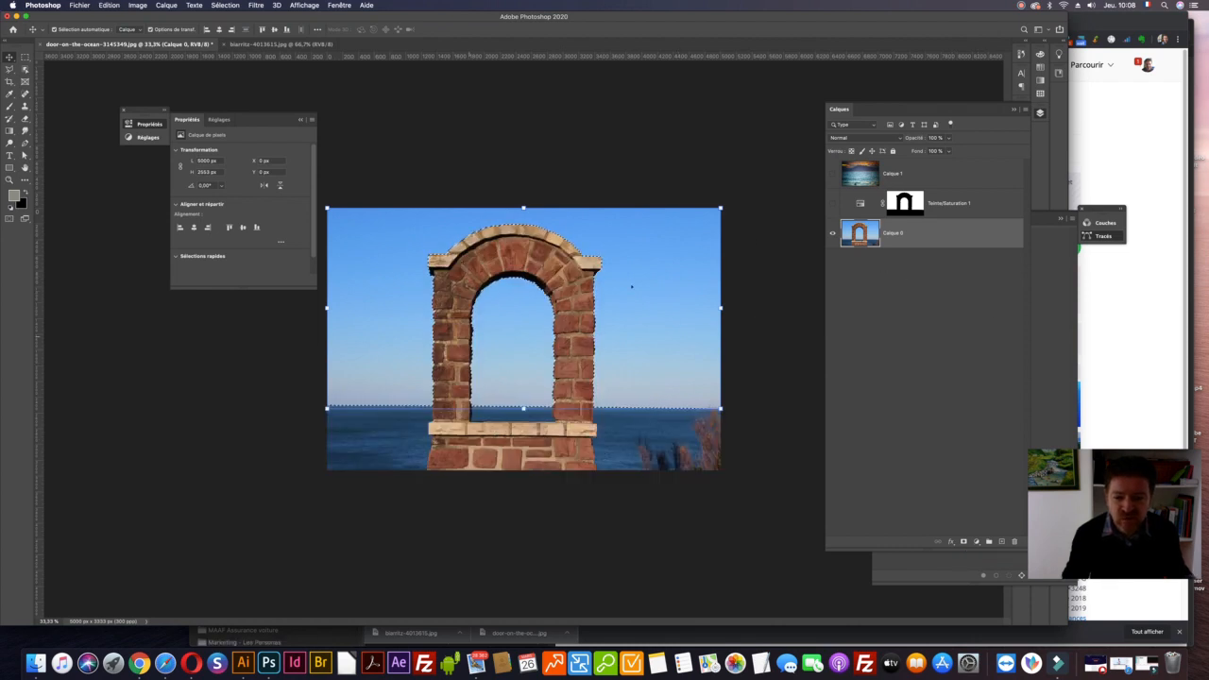
click(225, 4)
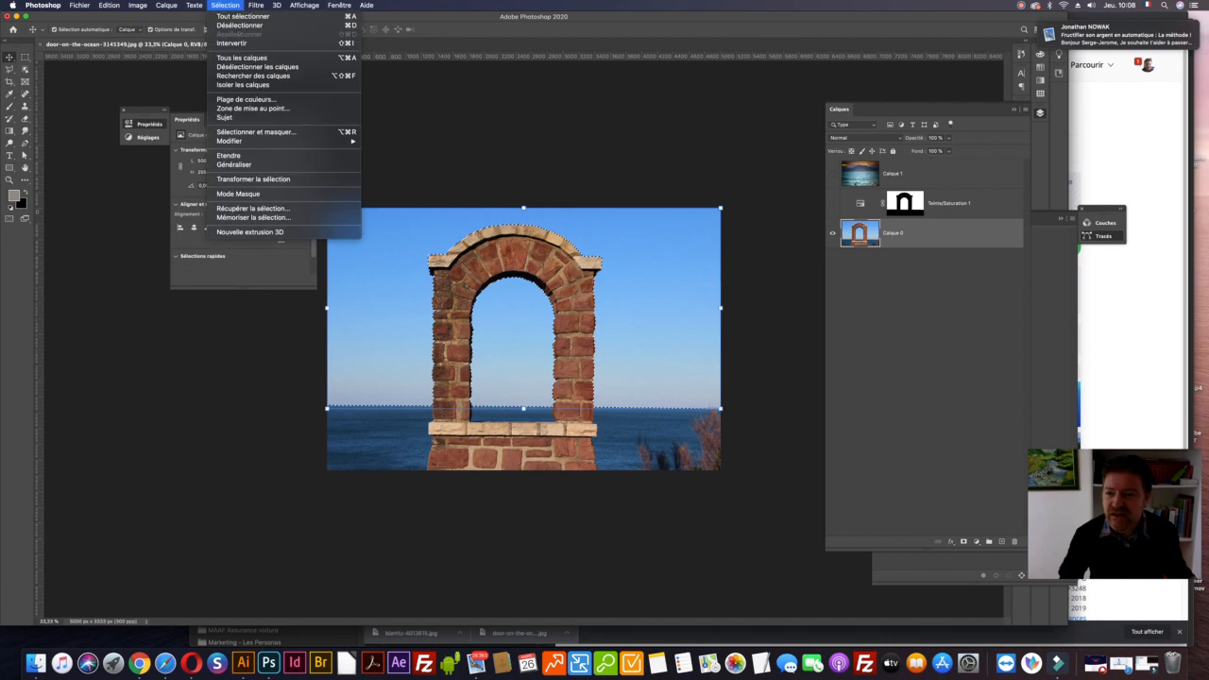
click(232, 43)
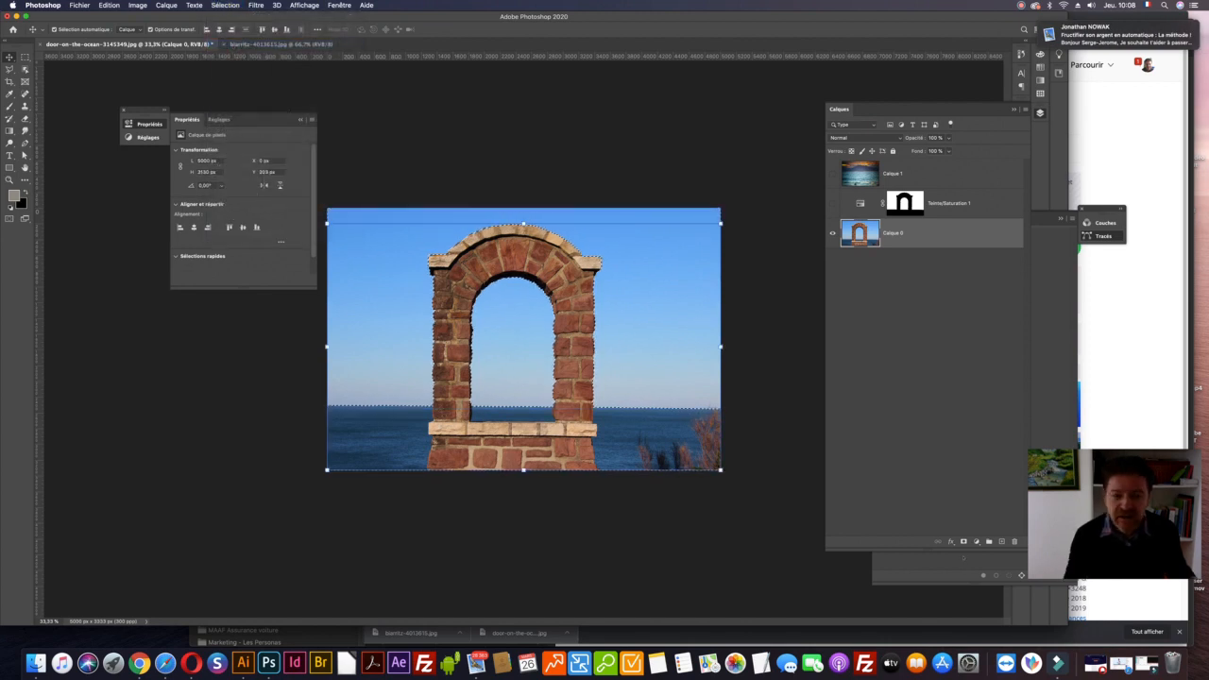
click(963, 541)
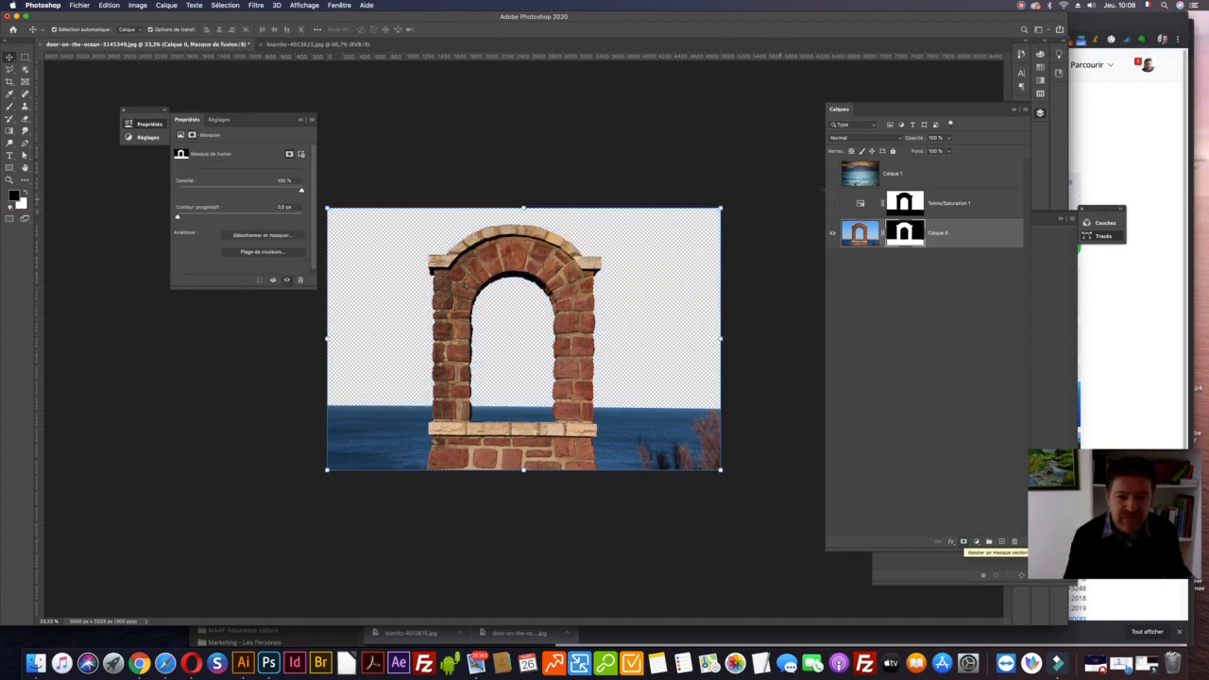
- Show the Biarritz photo layer, move it beneath the arch layer, and check both layers by toggling their visibility
click(832, 173)
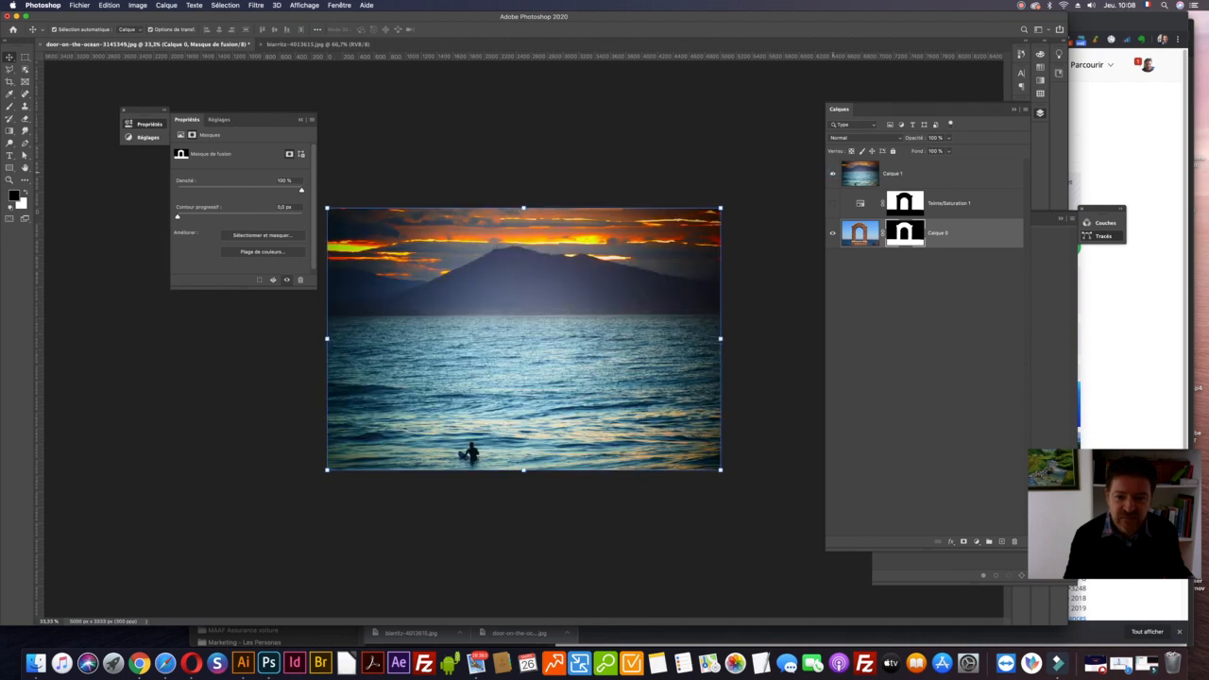
drag(898, 173, 898, 253)
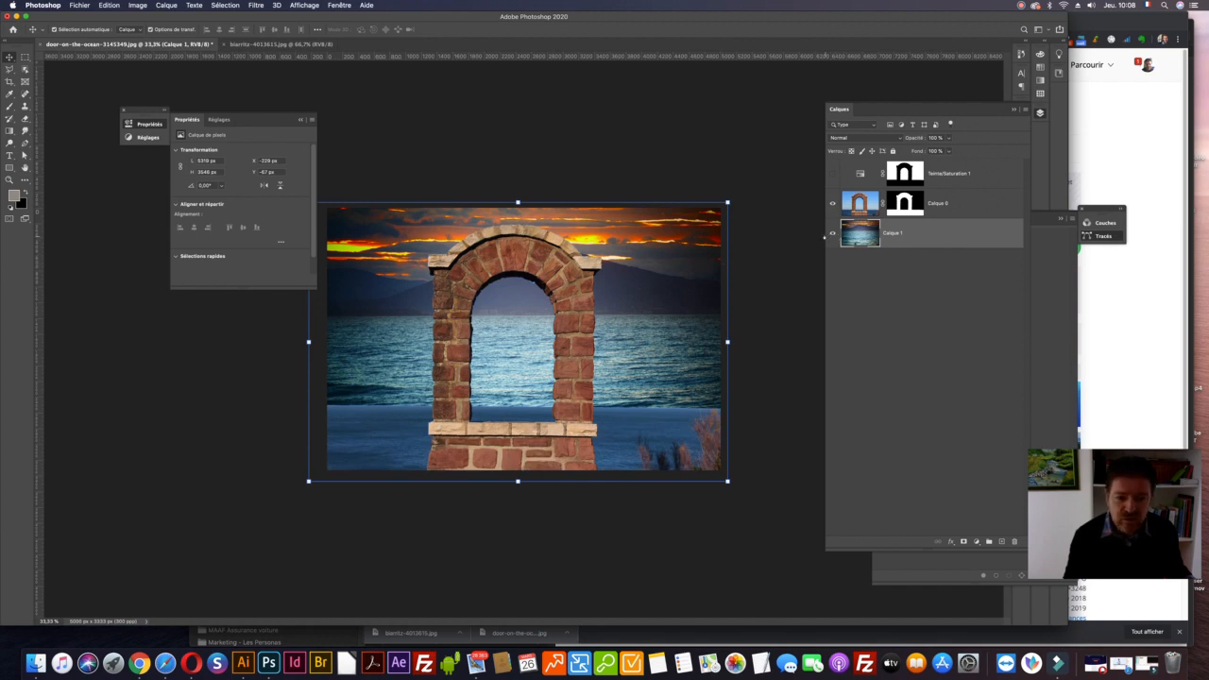
click(831, 233)
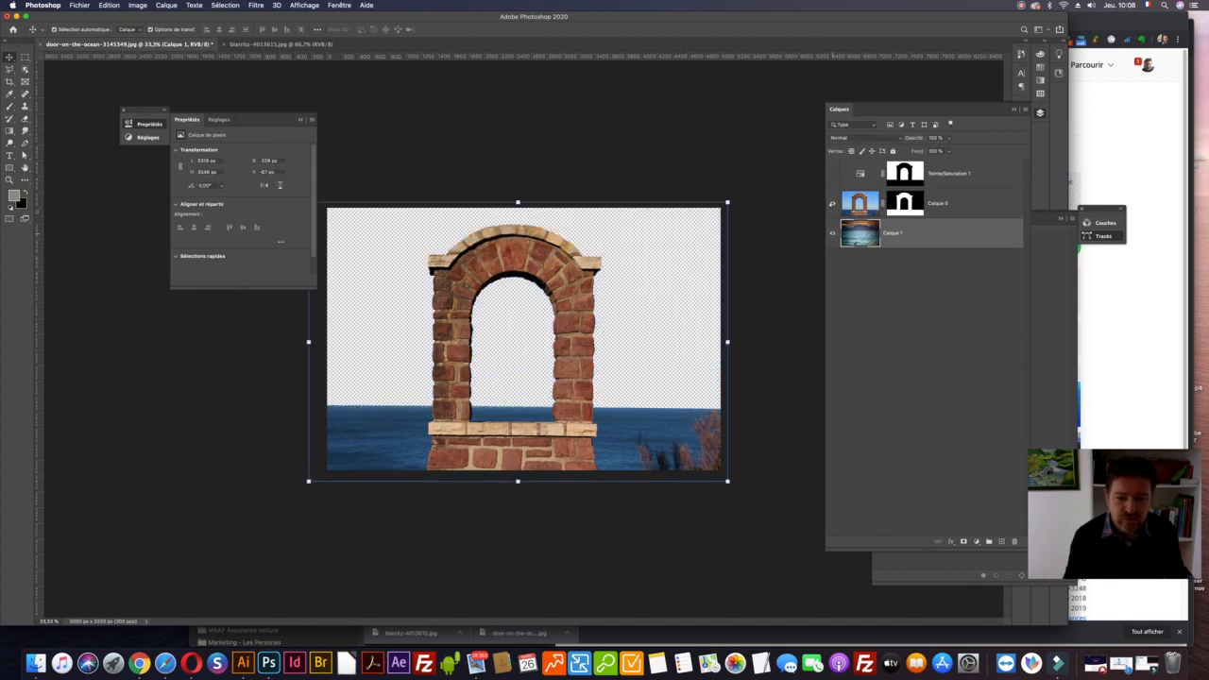
click(831, 203)
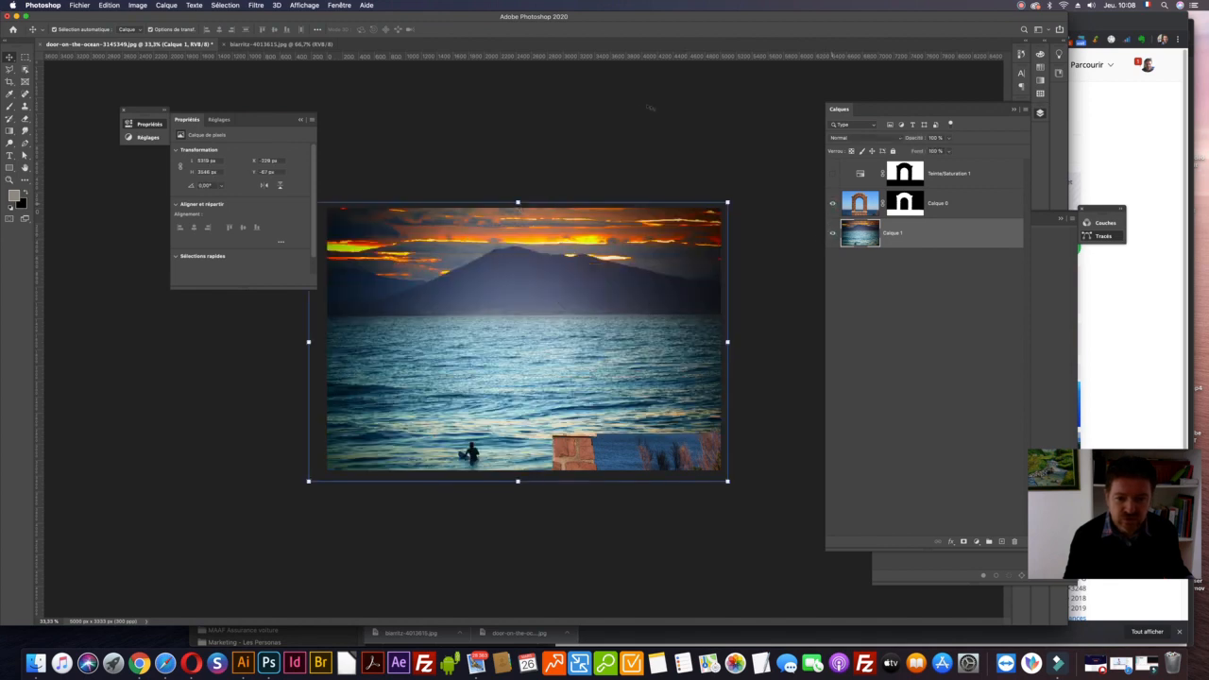
- Place a horizontal guide along the arch photo's sea horizon, hide the arch layer, and lower the Biarritz photo's horizon to the guide
drag(701, 57, 690, 410)
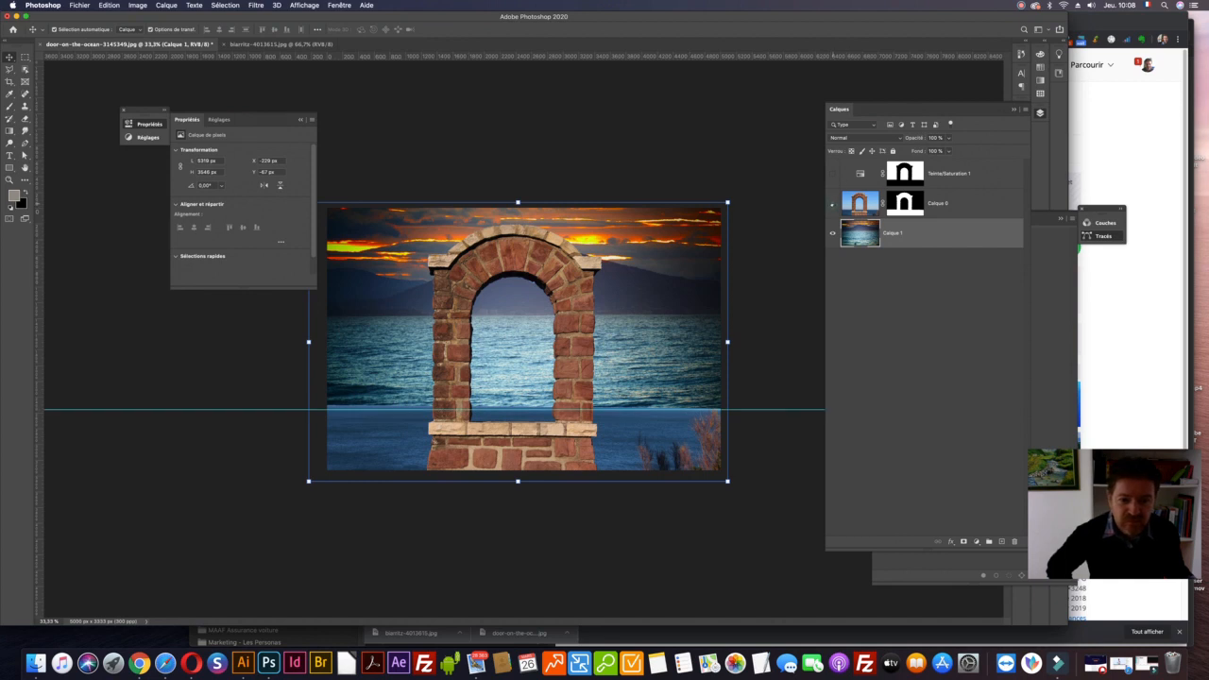
click(832, 204)
drag(667, 315, 710, 393)
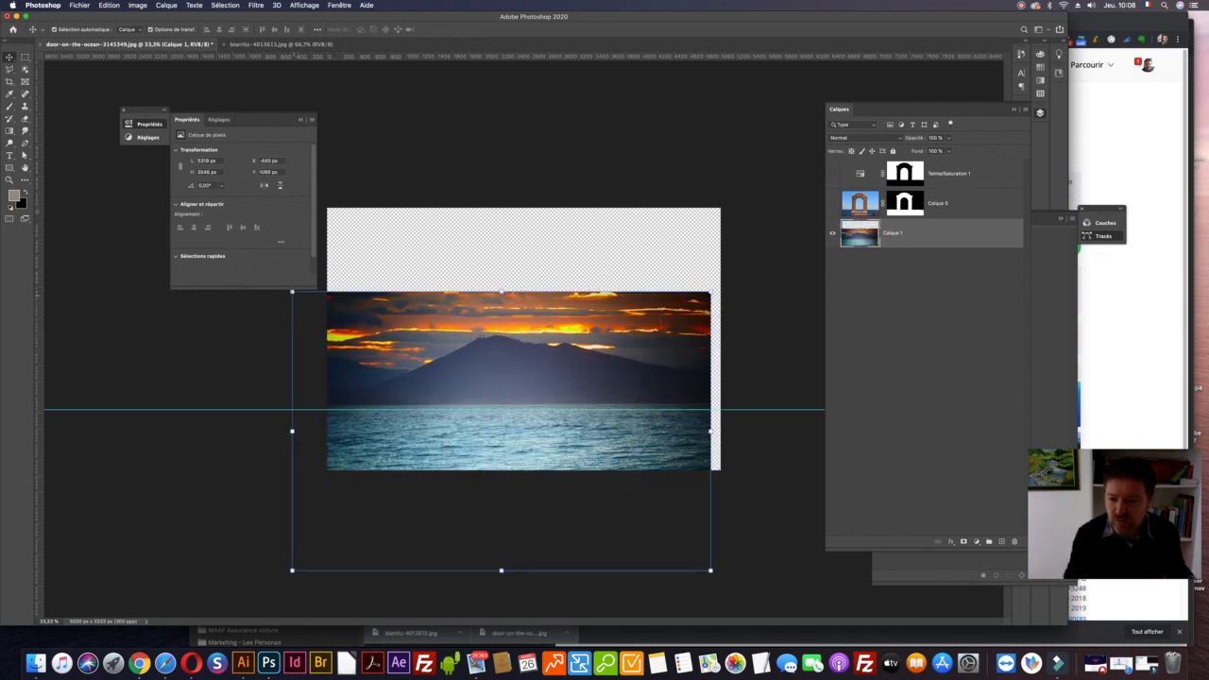
- Scale the Biarritz photo layer up to about 137% and shift it right and down over the canvas
drag(292, 293, 154, 200)
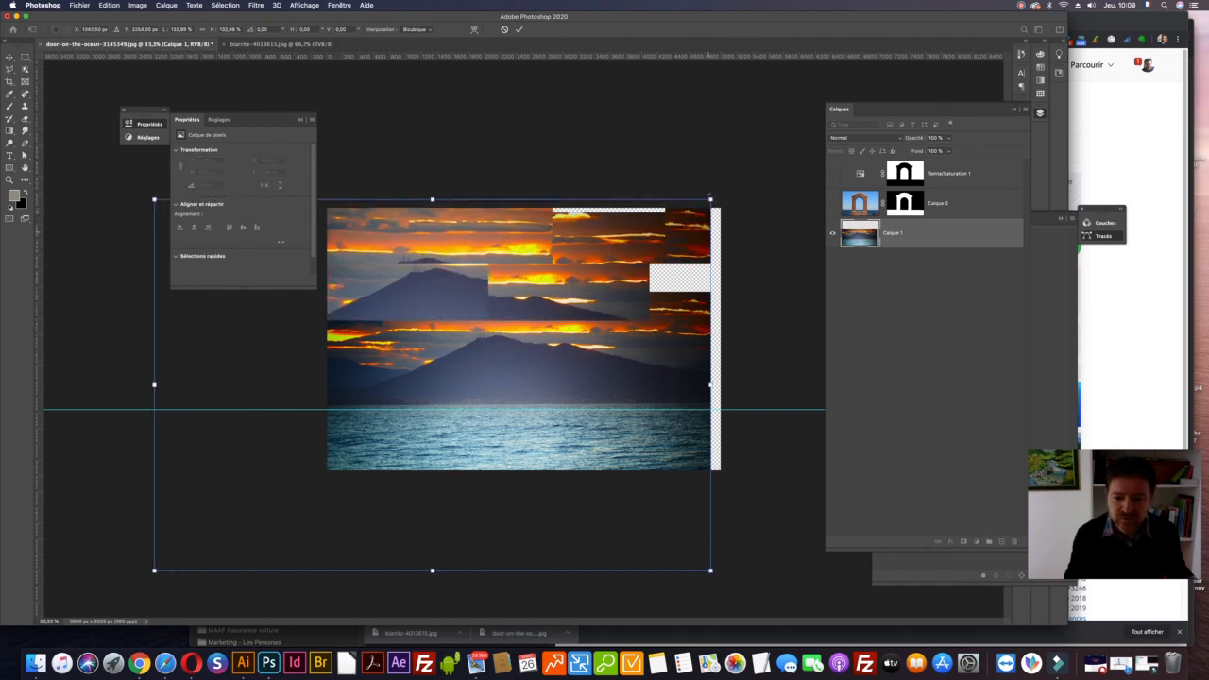
drag(710, 200, 728, 188)
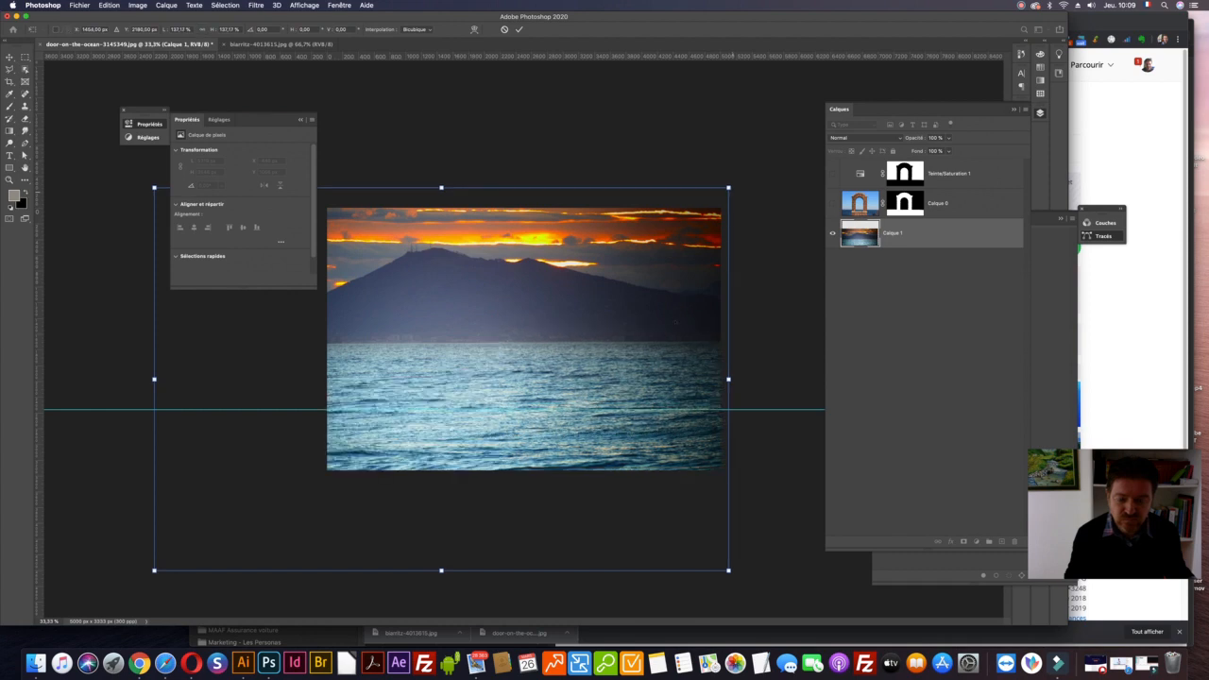
drag(670, 315, 740, 334)
- Enlarge the Biarritz photo layer to about 11600 × 6870 px, covering the canvas with its horizon near the guide
key(super+minus)
key(super+minus)
key(super+minus)
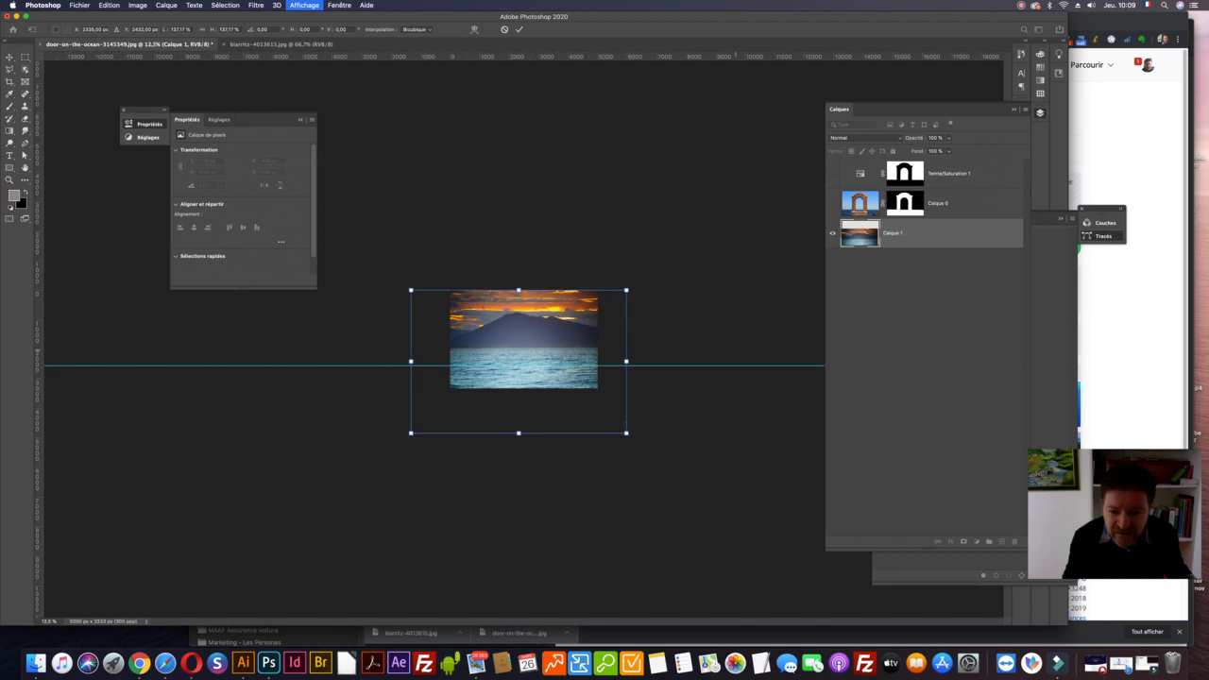
drag(625, 433, 727, 478)
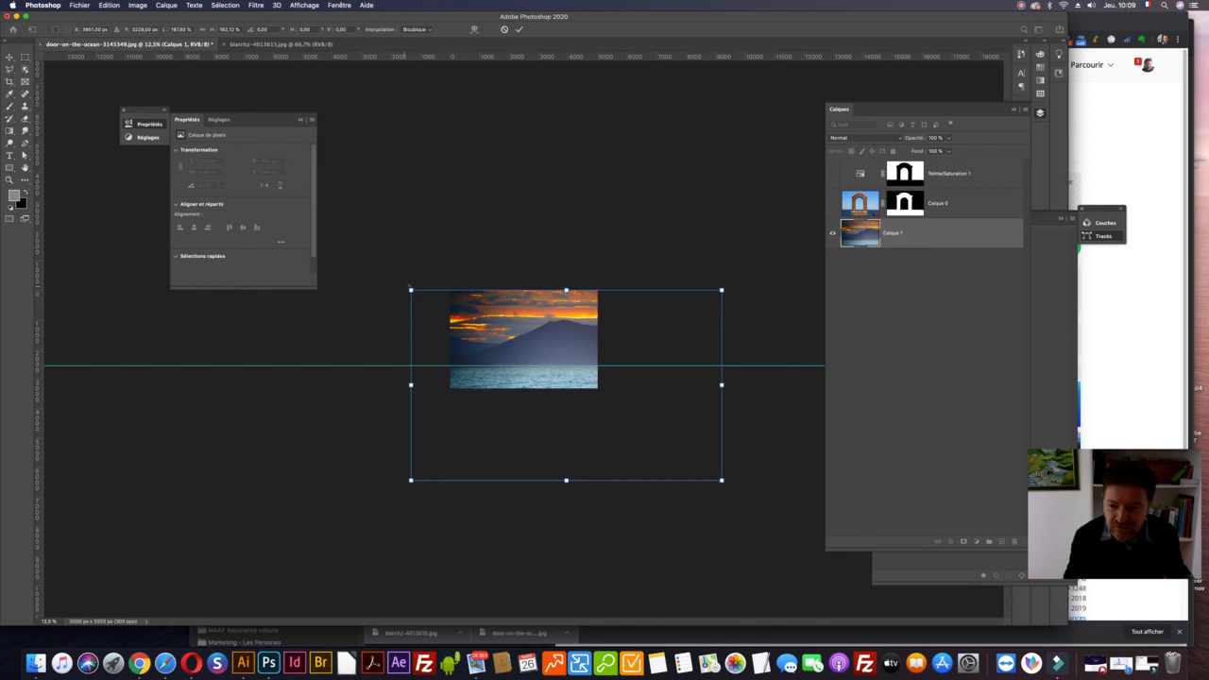
drag(403, 284, 389, 283)
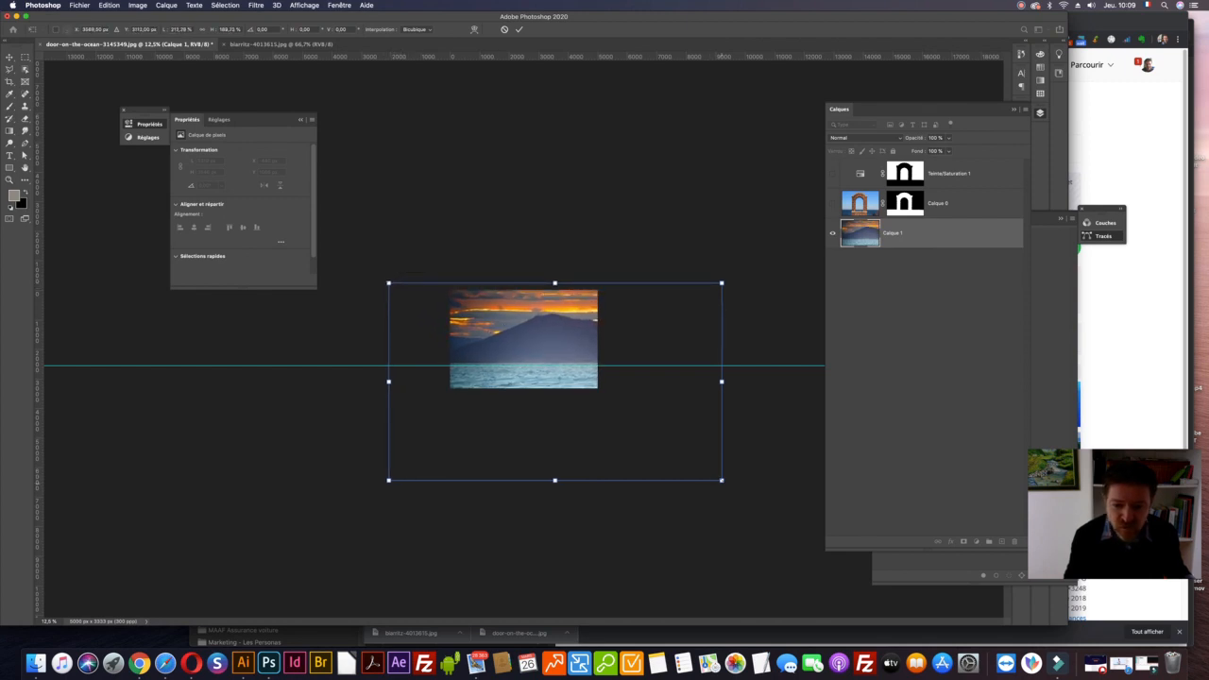
drag(723, 482, 731, 485)
key(Return)
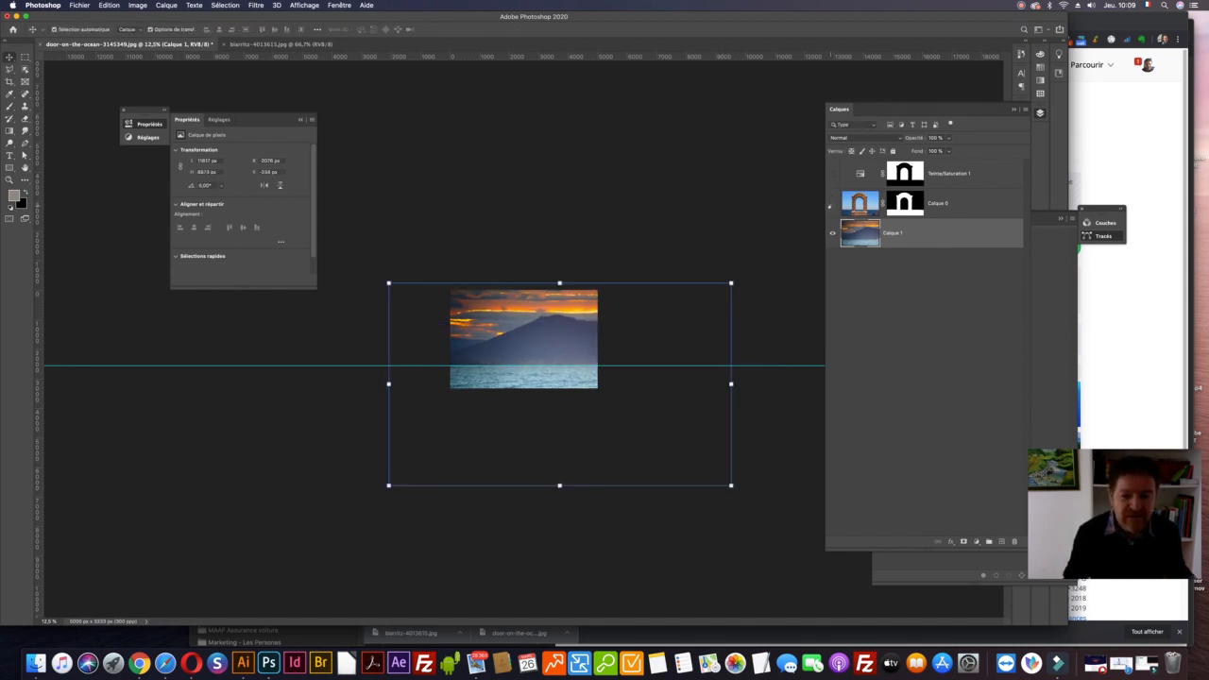
- Show the arch layer over the enlarged Biarritz photo and disable the arch layer's mask
click(832, 203)
click(609, 206)
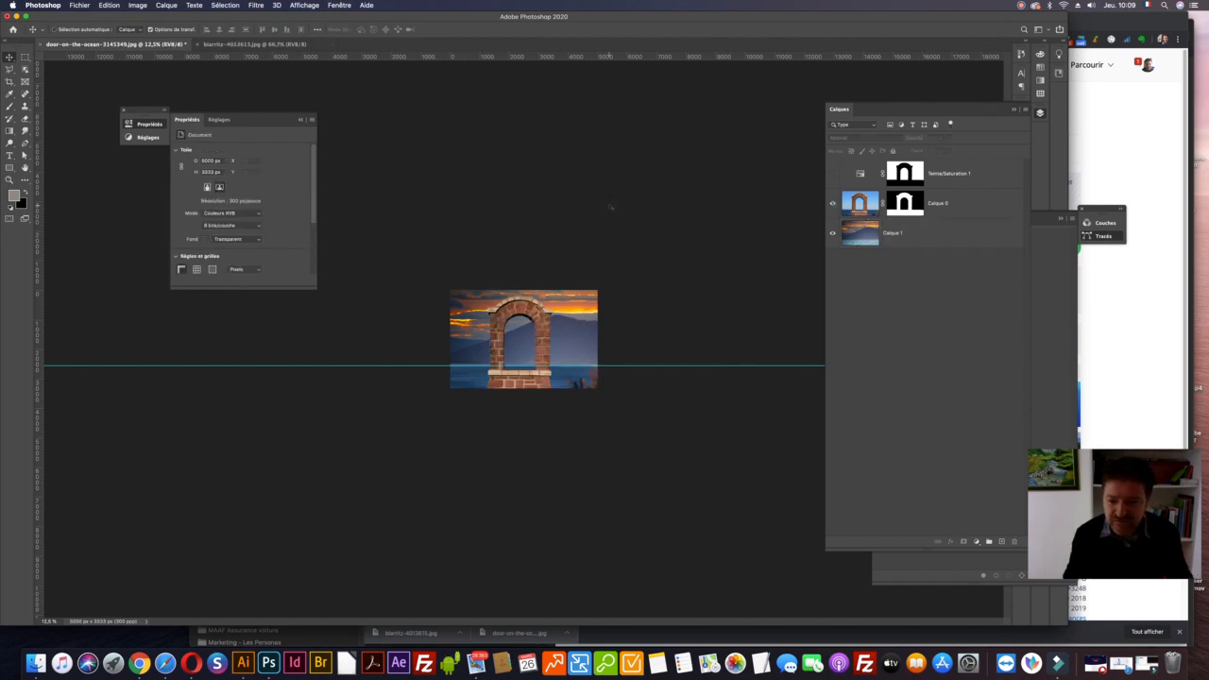
key(super+plus)
key(super+plus)
key(super+plus)
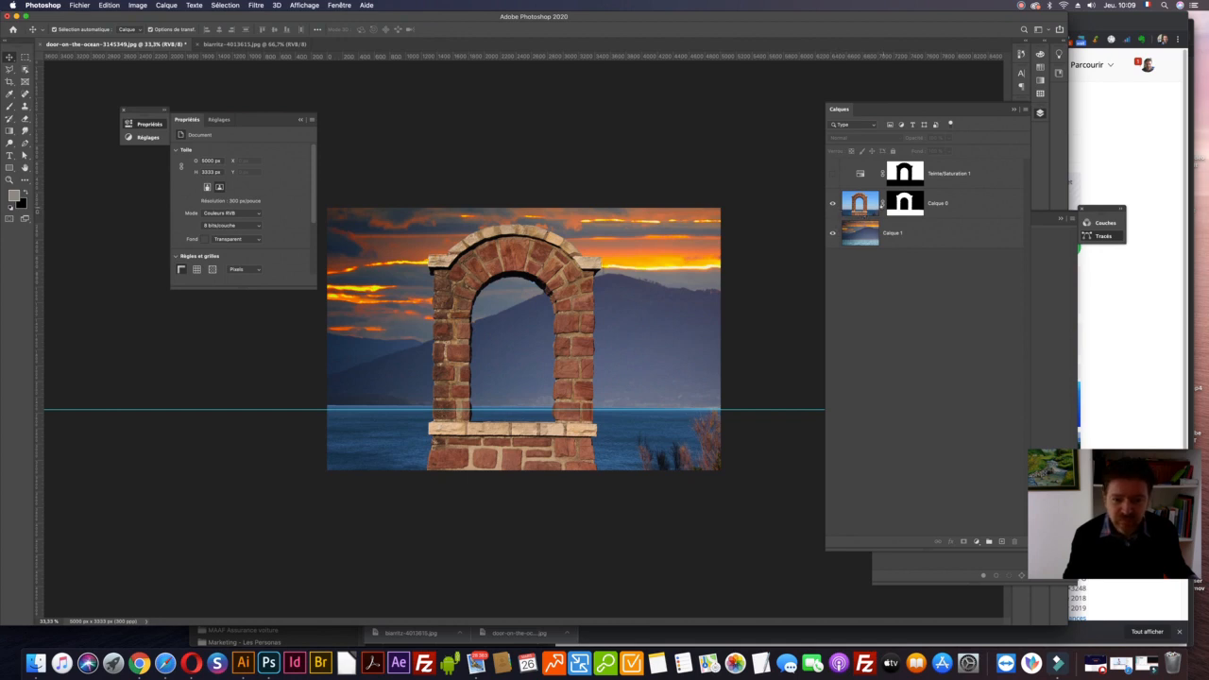
right_click(900, 203)
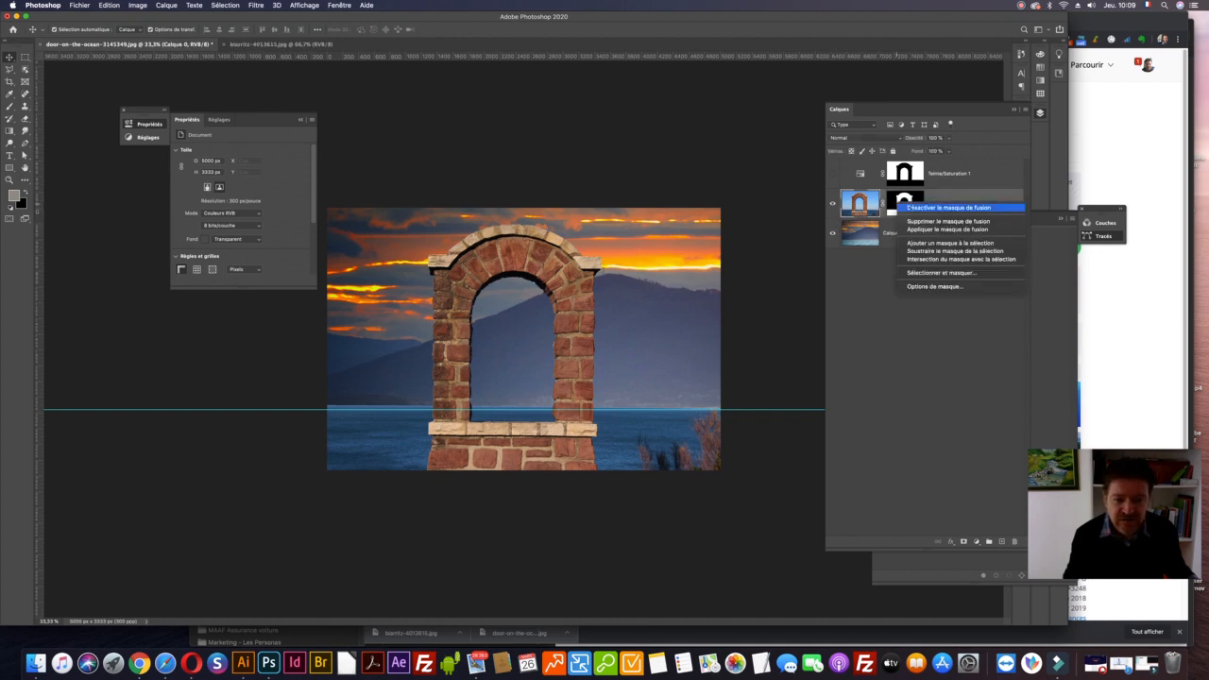
click(949, 206)
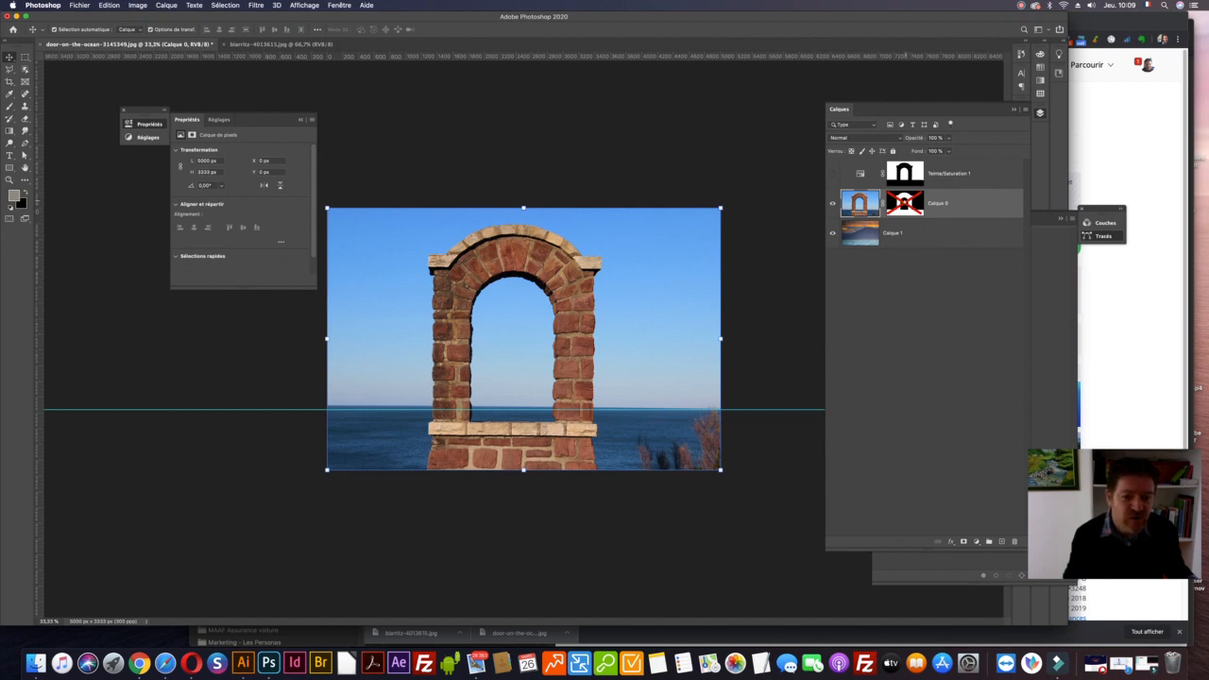
- Enable the arch layer's mask to view the sunset behind it, disable it again, and show the Teinte/Saturation 1 layer
shift+click(904, 200)
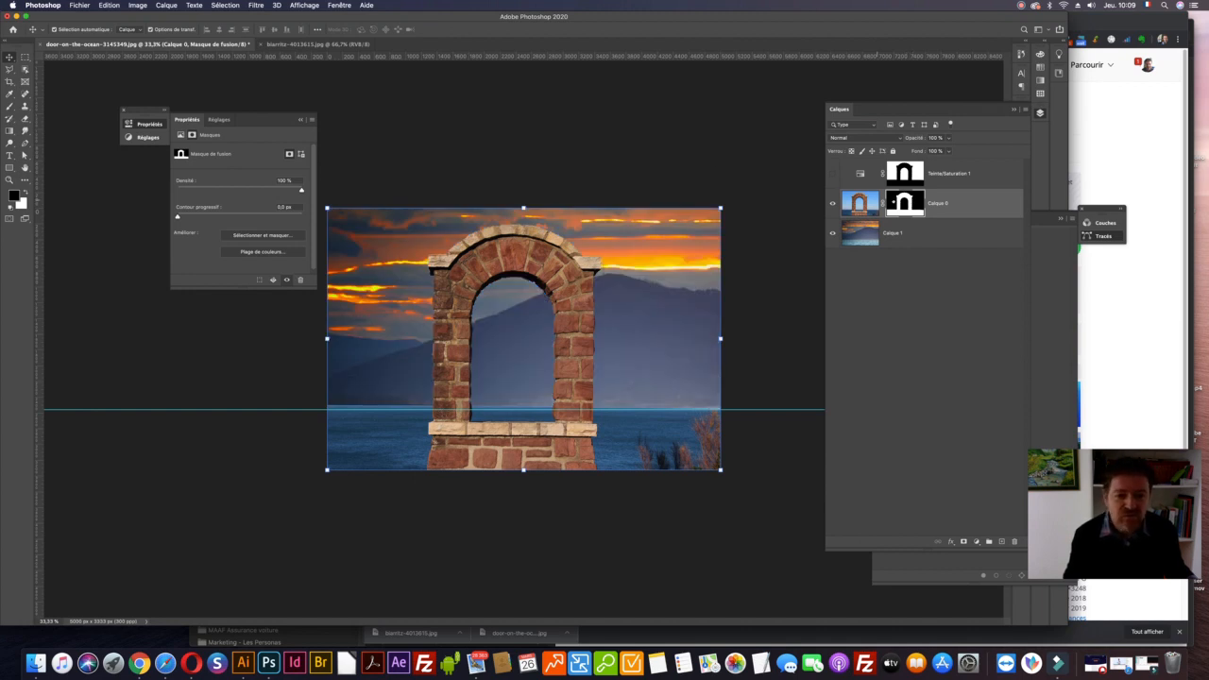
right_click(890, 201)
click(909, 204)
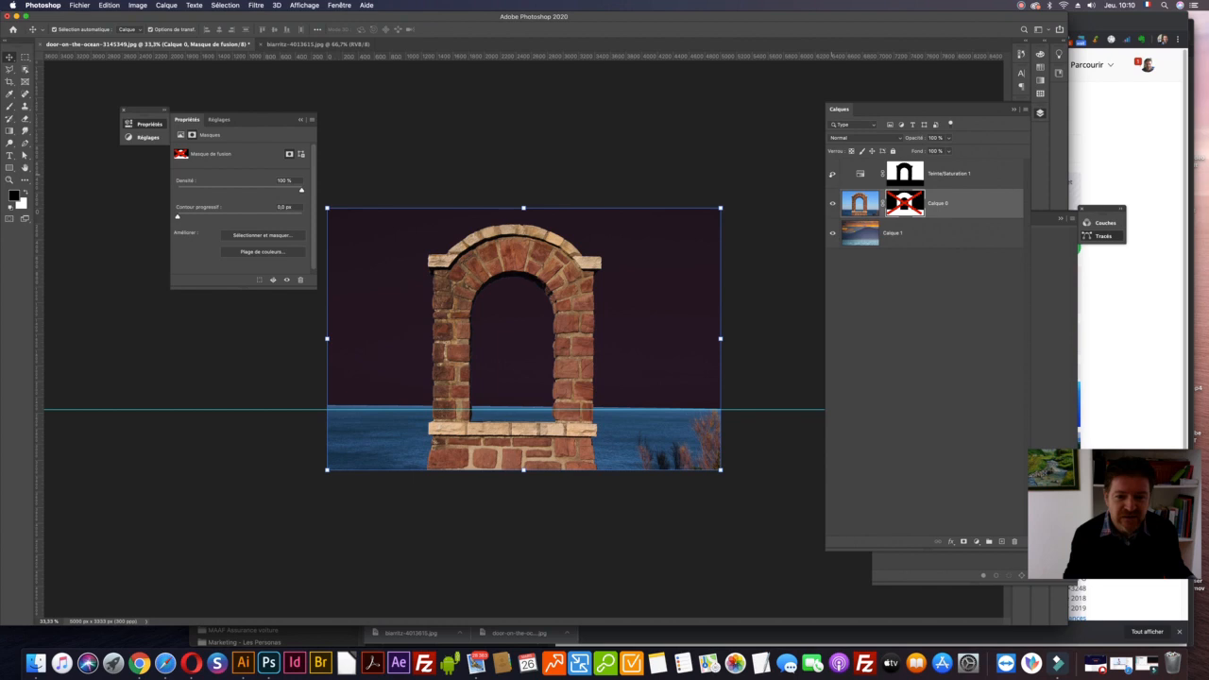
- In the Teinte/Saturation 1 adjustment, turn off Coloriser and set the hue to +23 and the lightness to -60
click(861, 174)
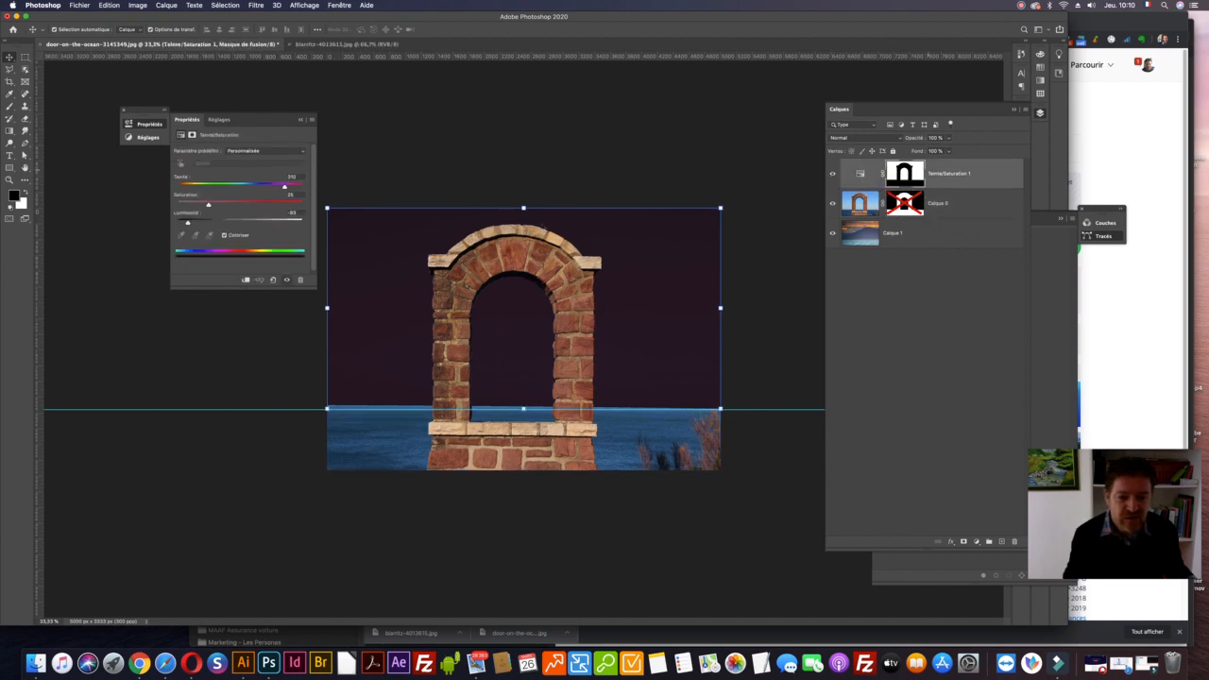
drag(193, 186, 231, 186)
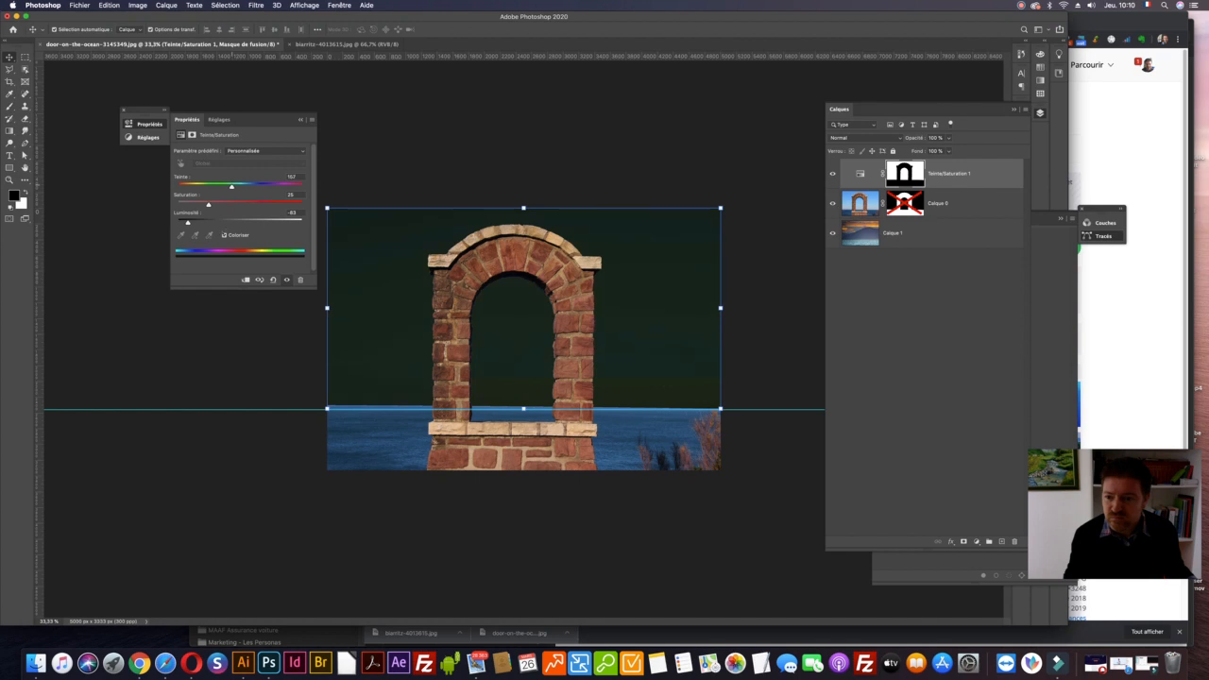
click(225, 235)
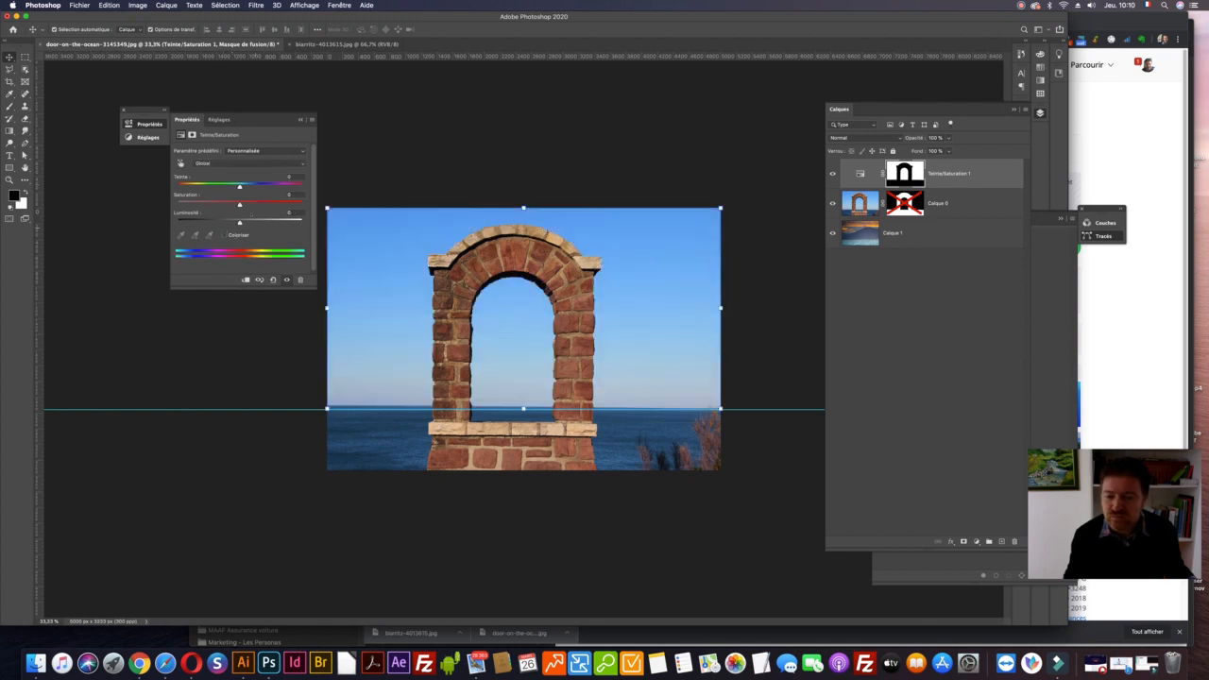
drag(239, 186, 260, 186)
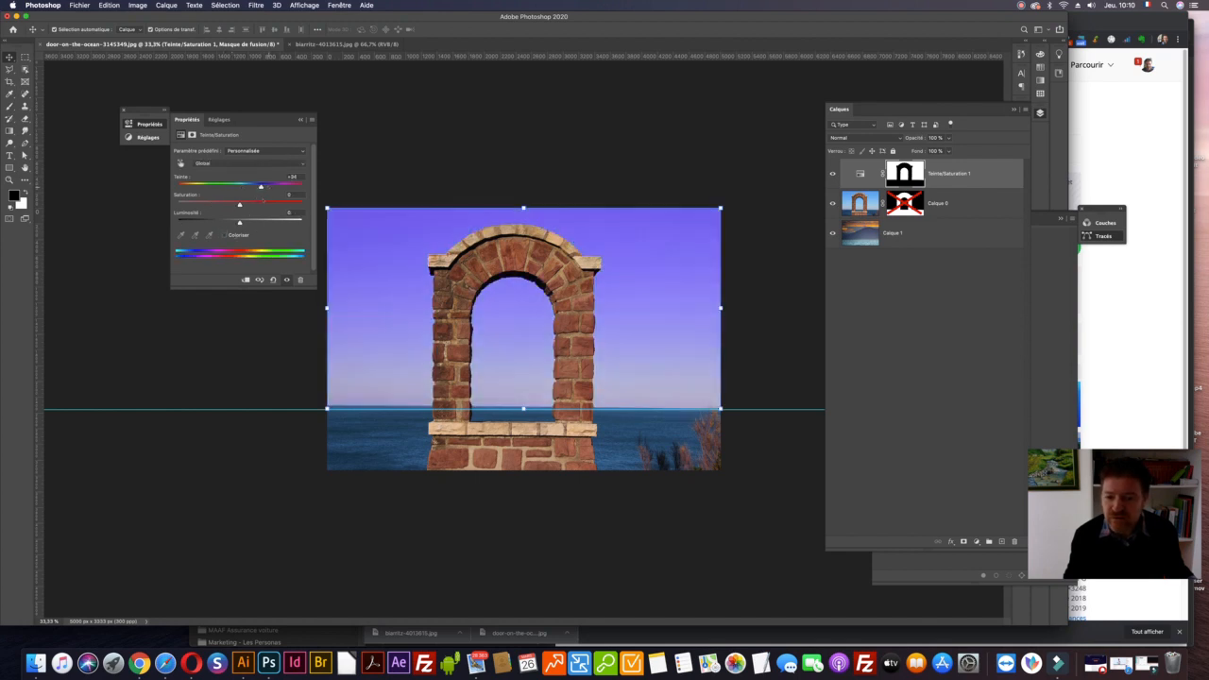
drag(239, 222, 196, 222)
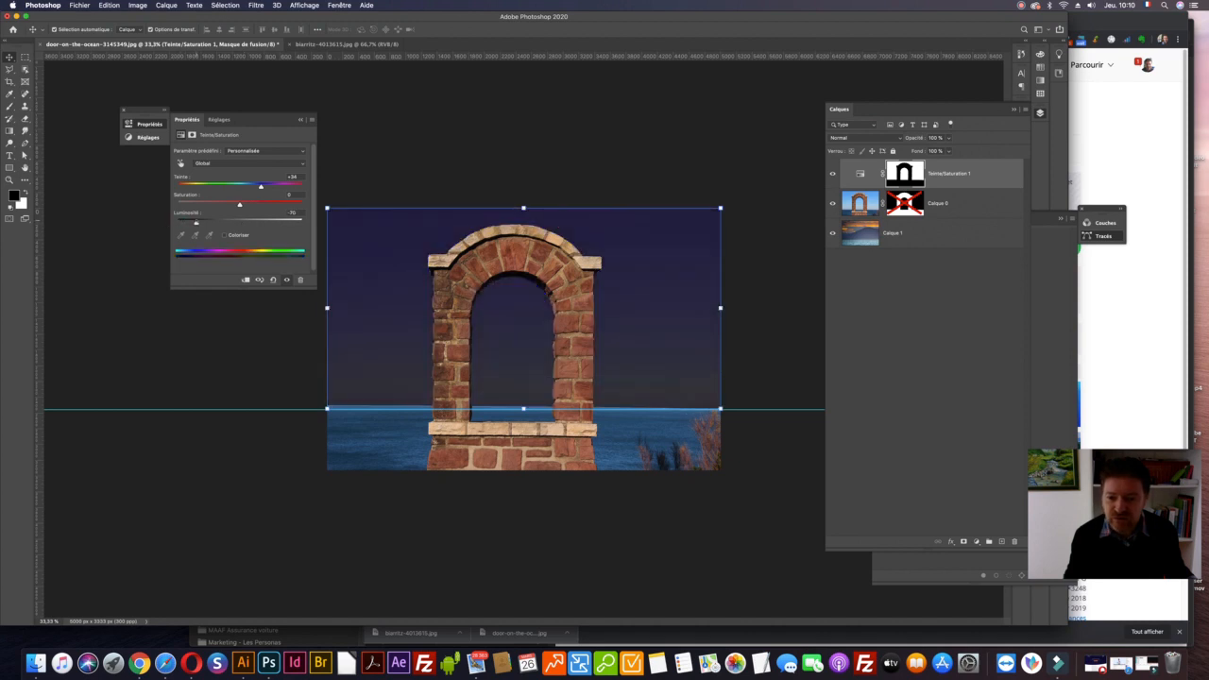
drag(196, 222, 201, 222)
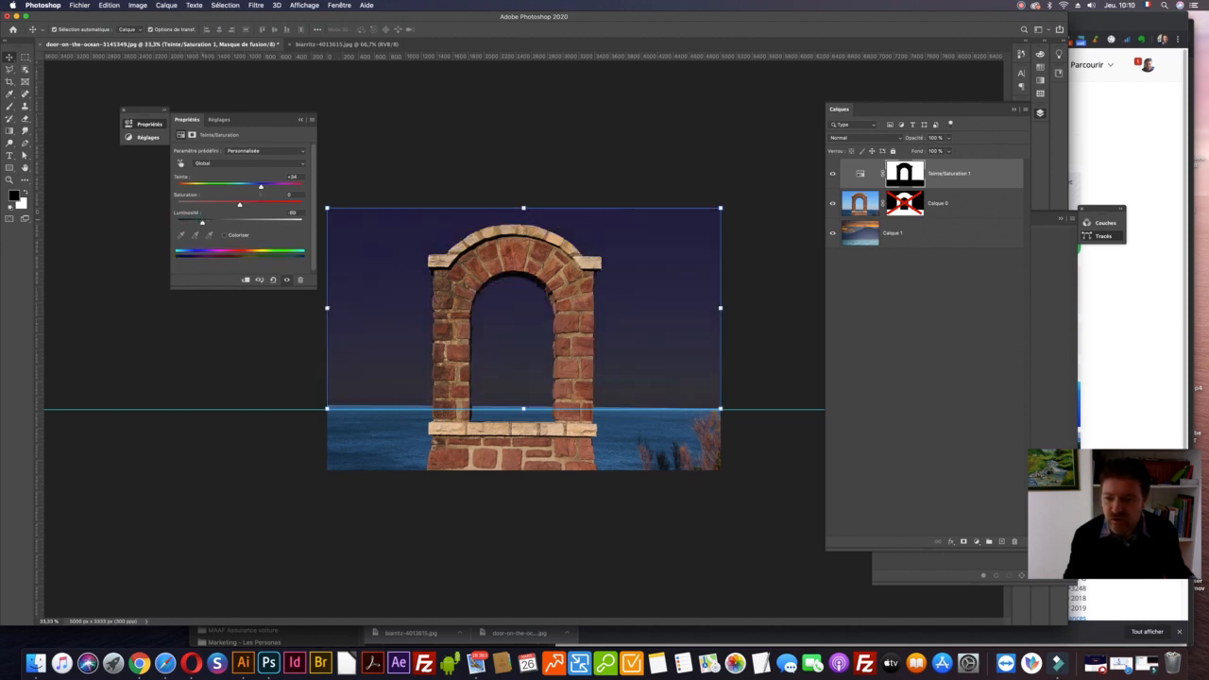
drag(261, 186, 253, 185)
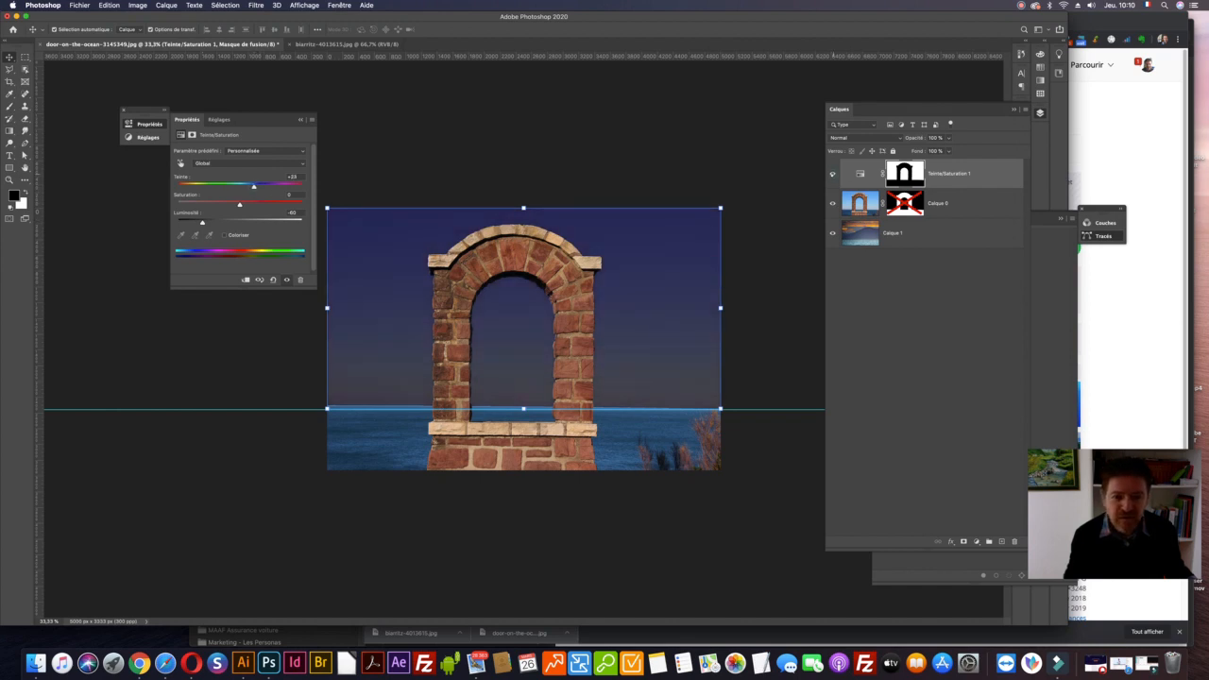
- Compare the sky with and without the Teinte/Saturation 1 adjustment, leave it hidden, and enable the arch layer's mask over the Biarritz photo
click(832, 175)
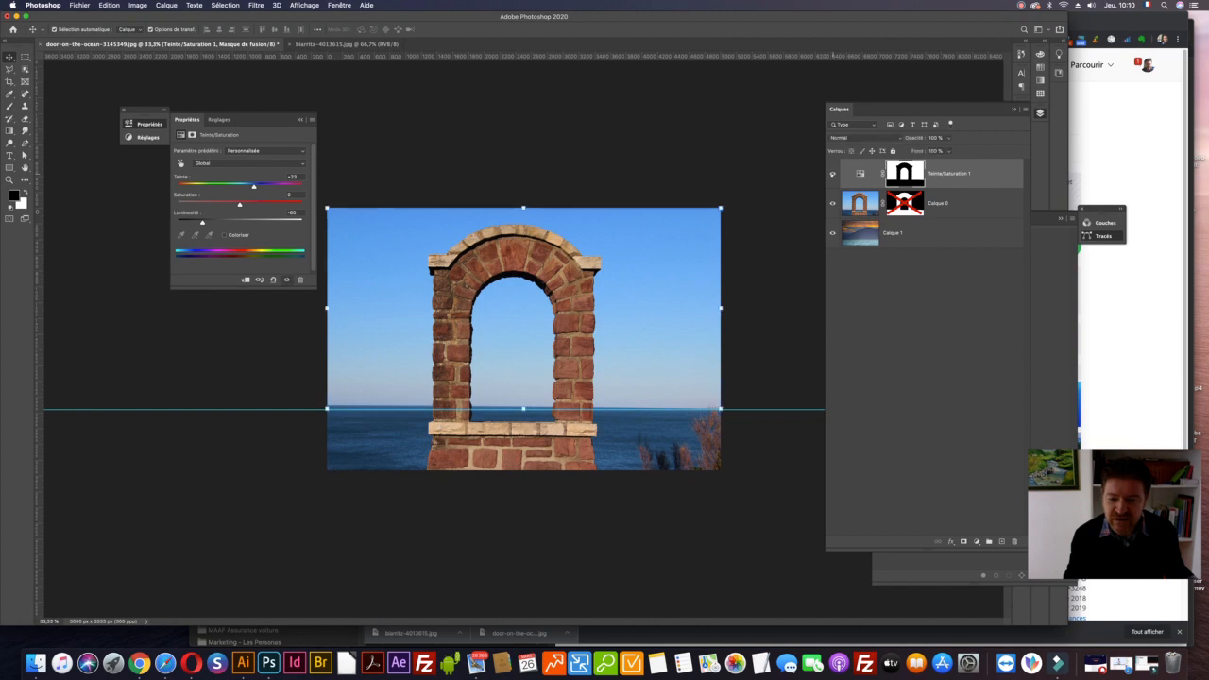
click(832, 175)
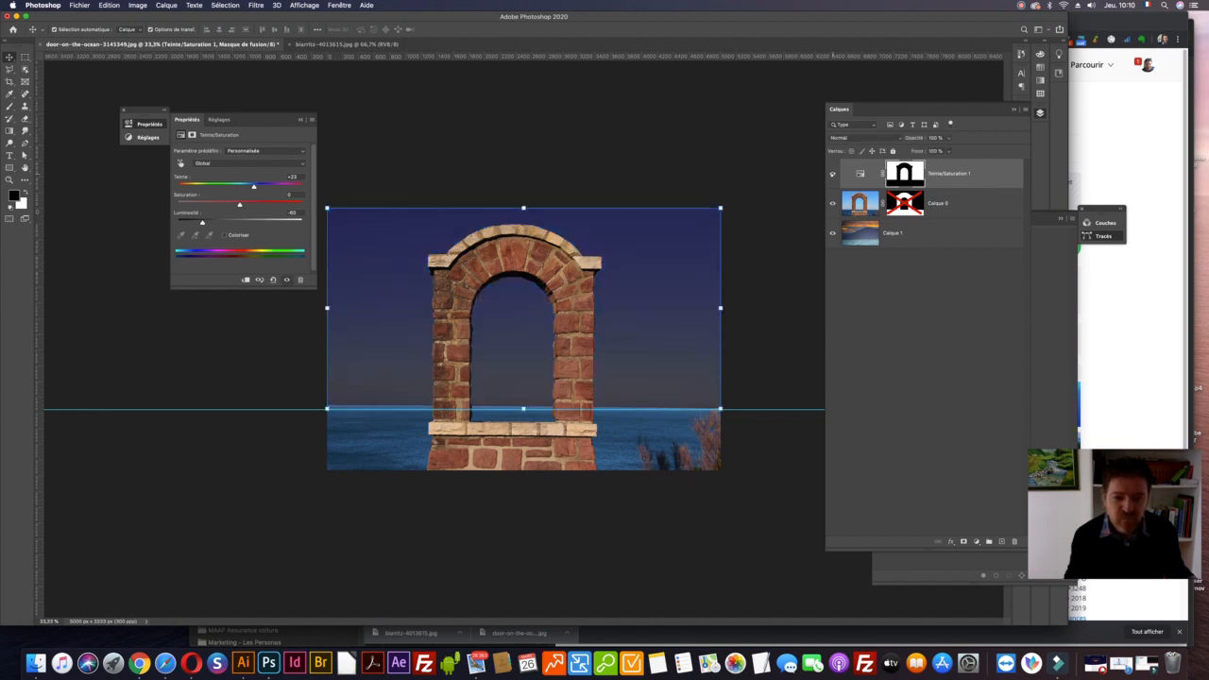
click(832, 174)
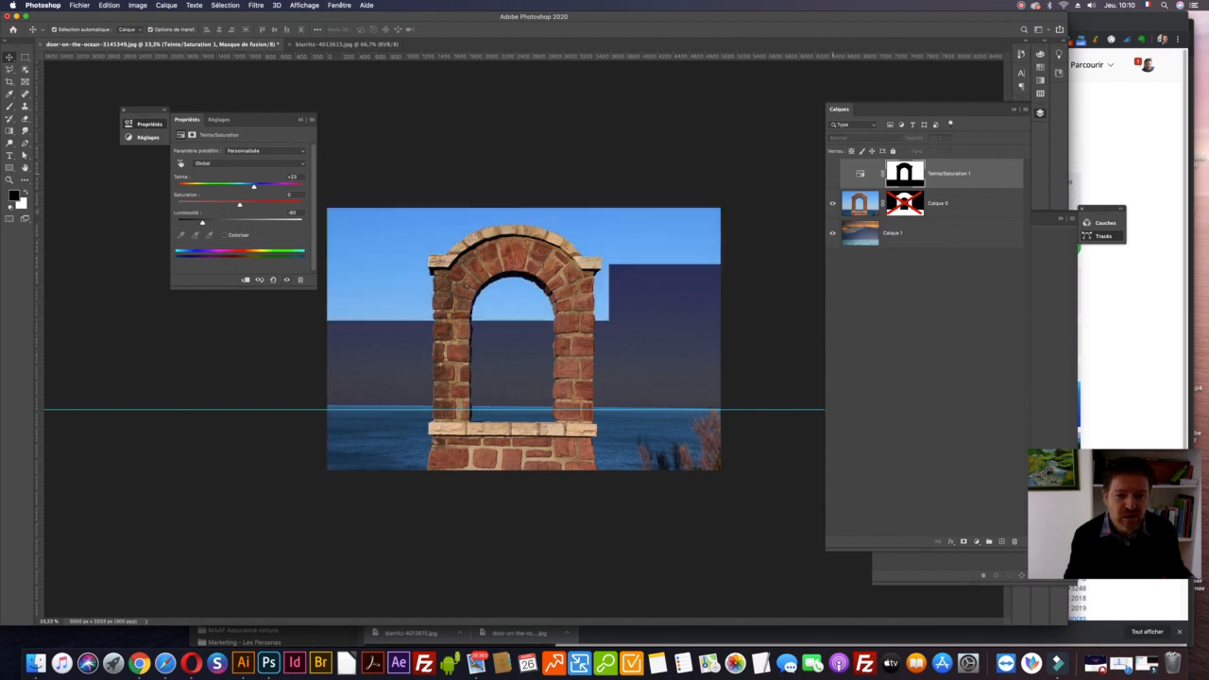
shift+click(903, 202)
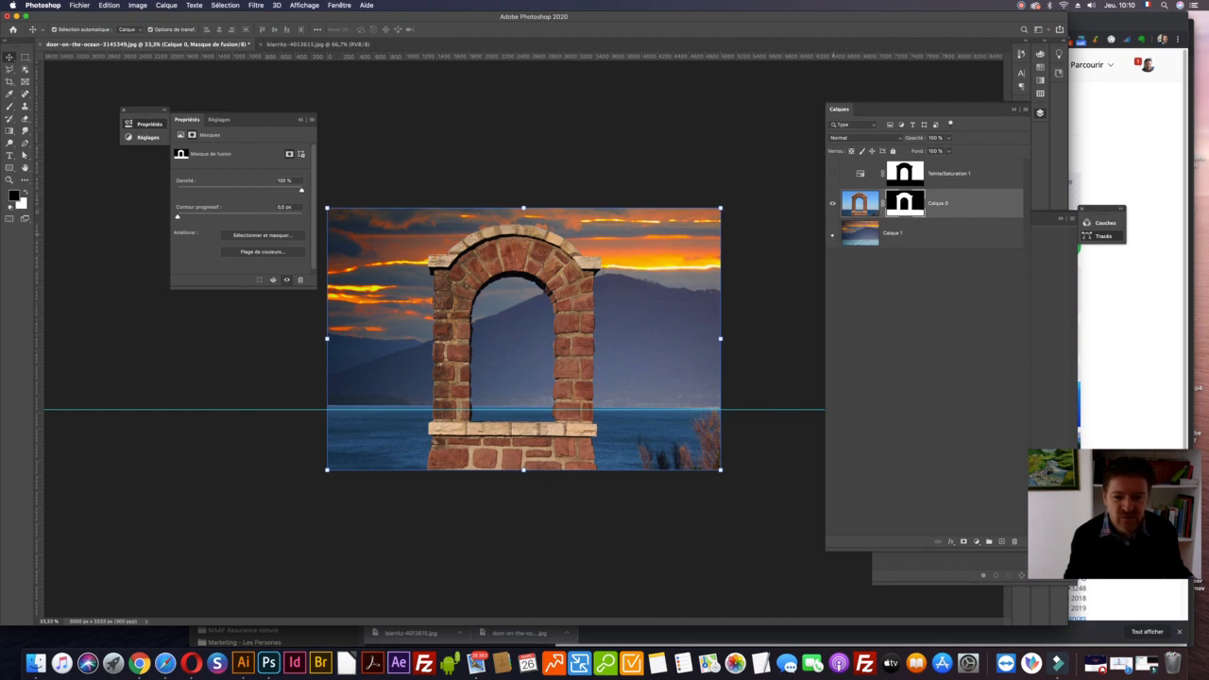
click(832, 234)
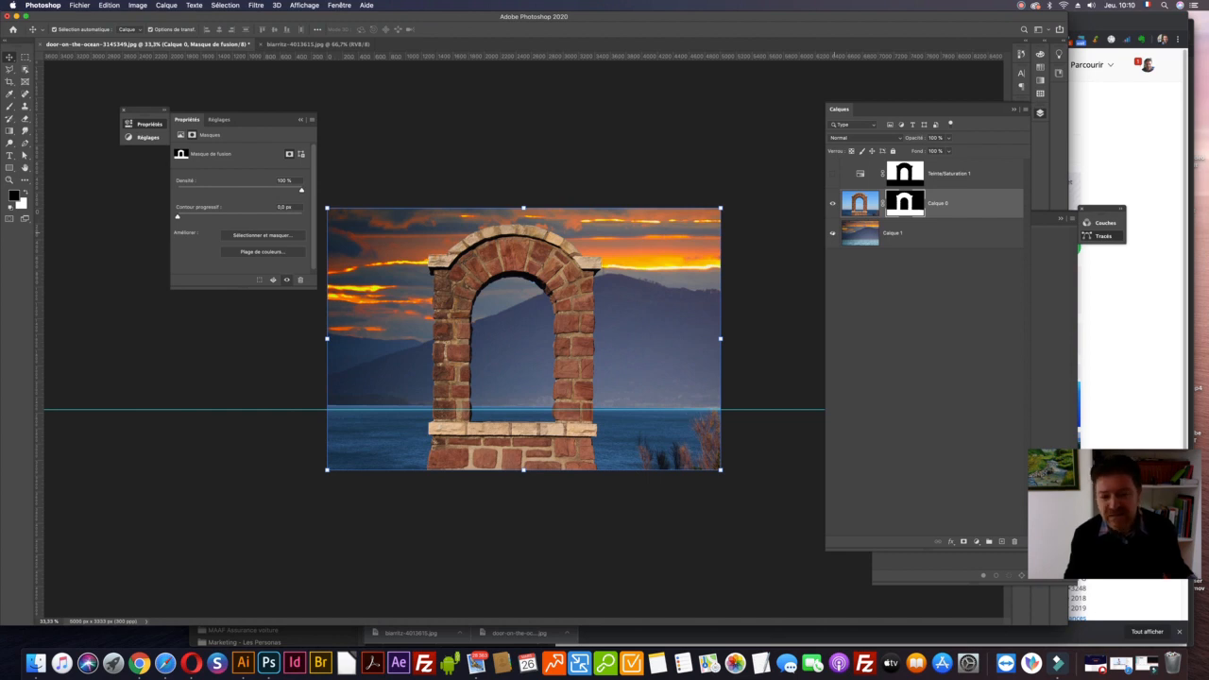
click(747, 213)
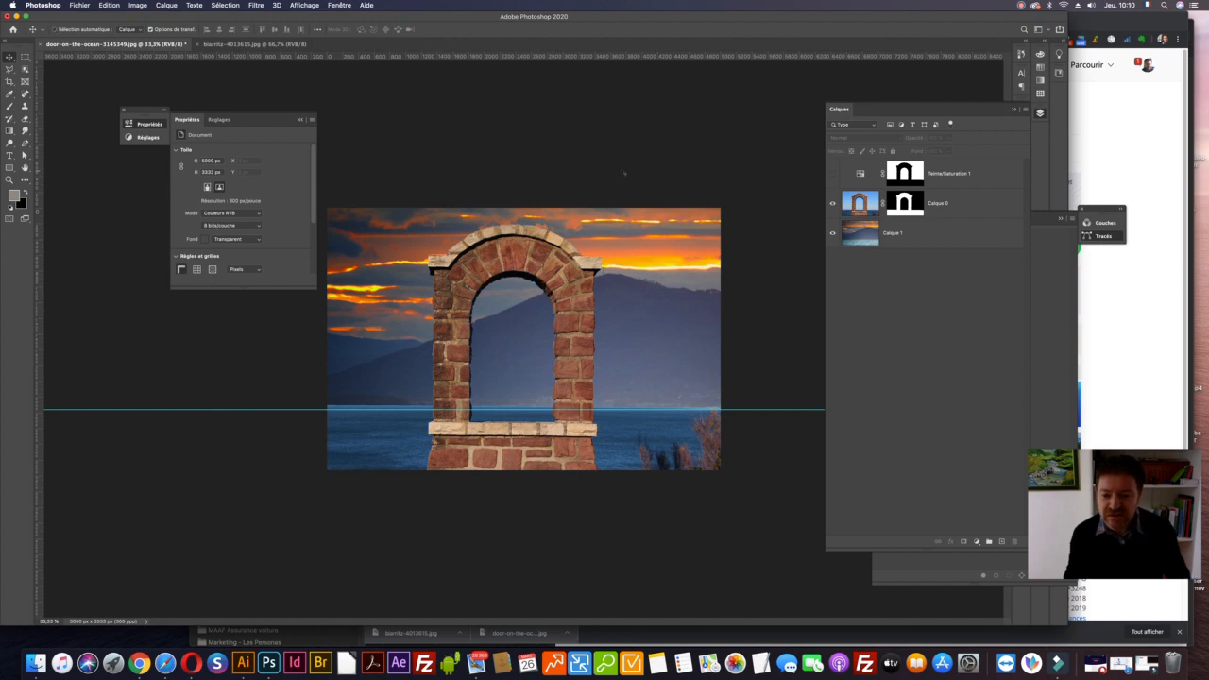
- Erase the leftover bright blue sky beneath the arch's inner curve on the arch layer's mask, using the Eraser with white as foreground colour
key(super+plus)
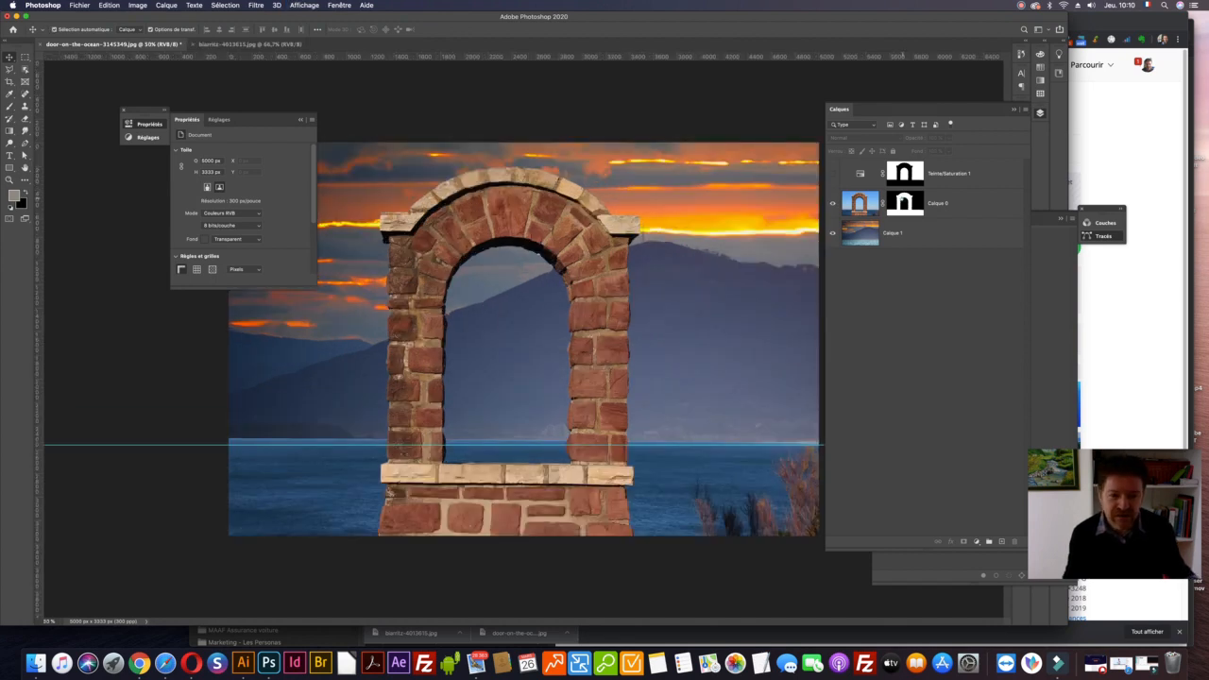
click(903, 201)
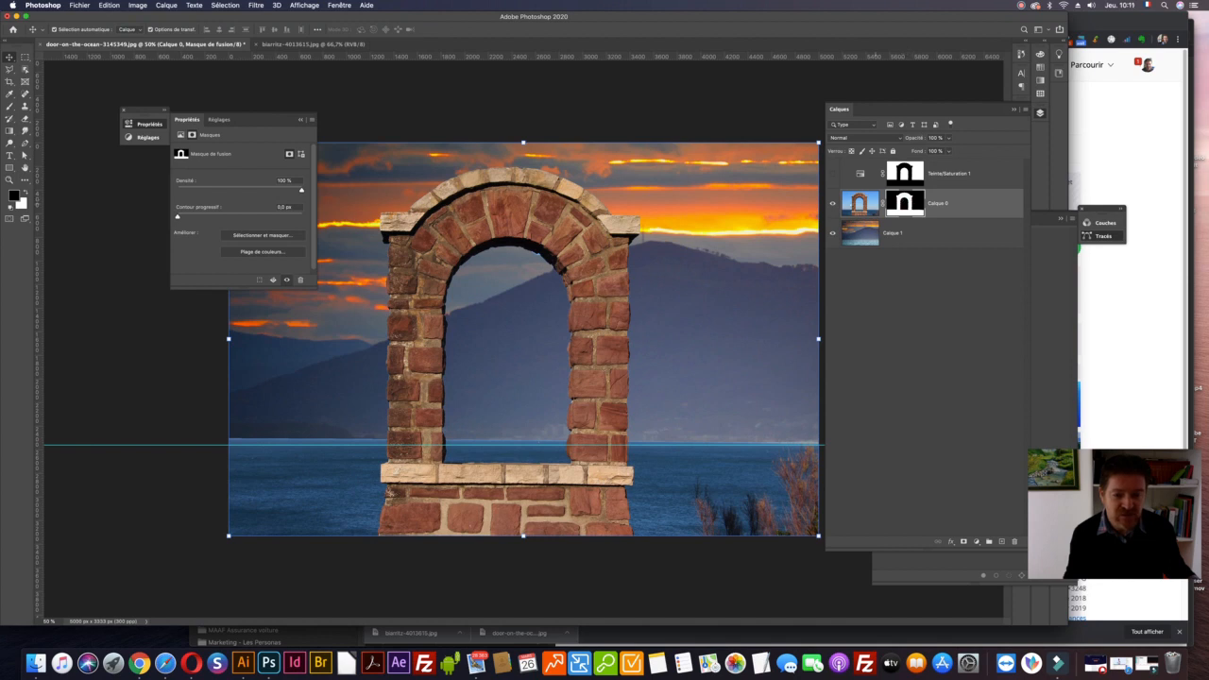
click(860, 203)
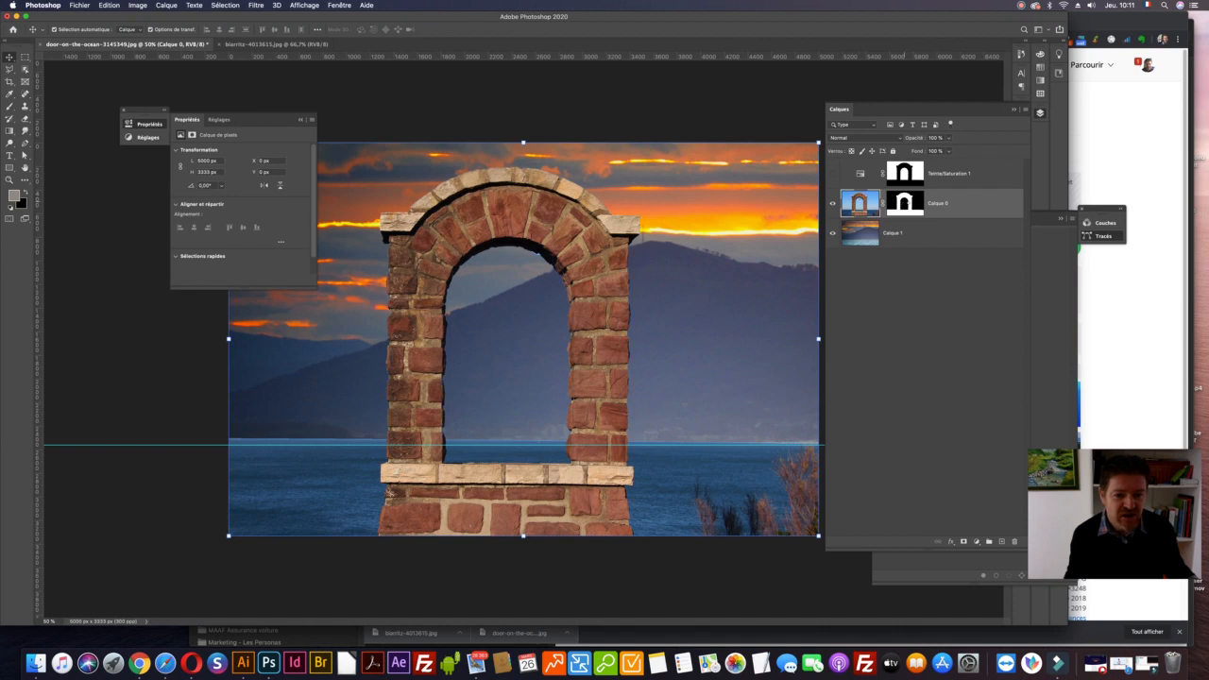
click(905, 203)
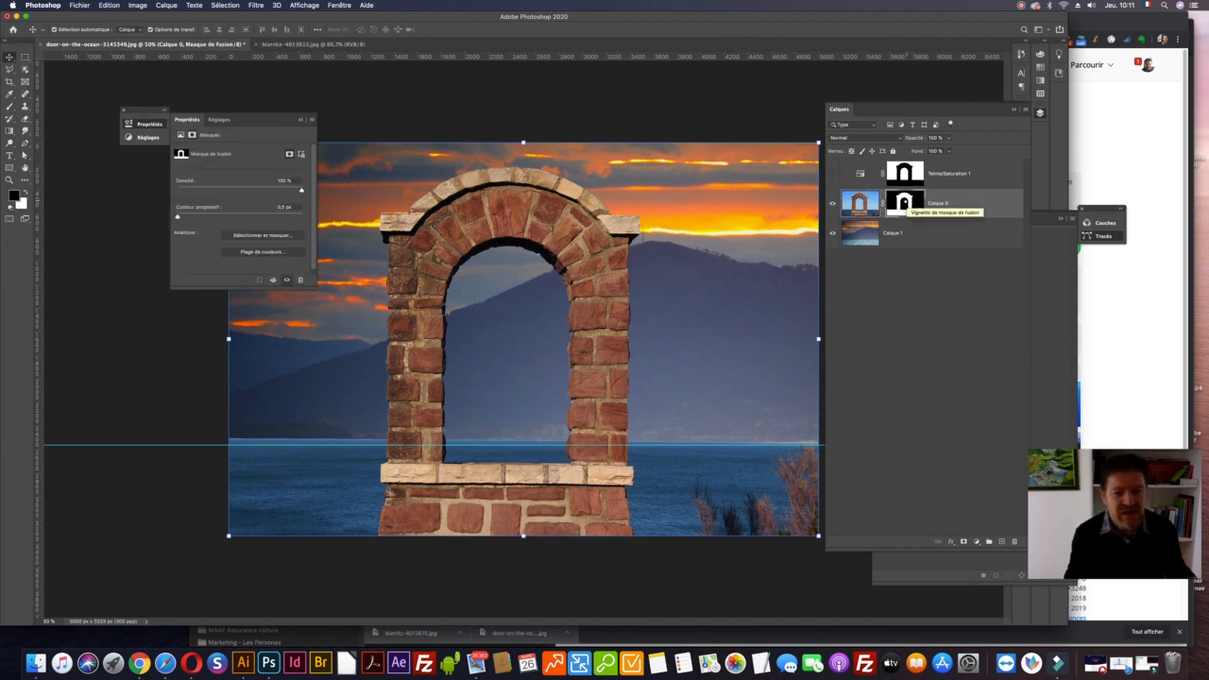
key(b)
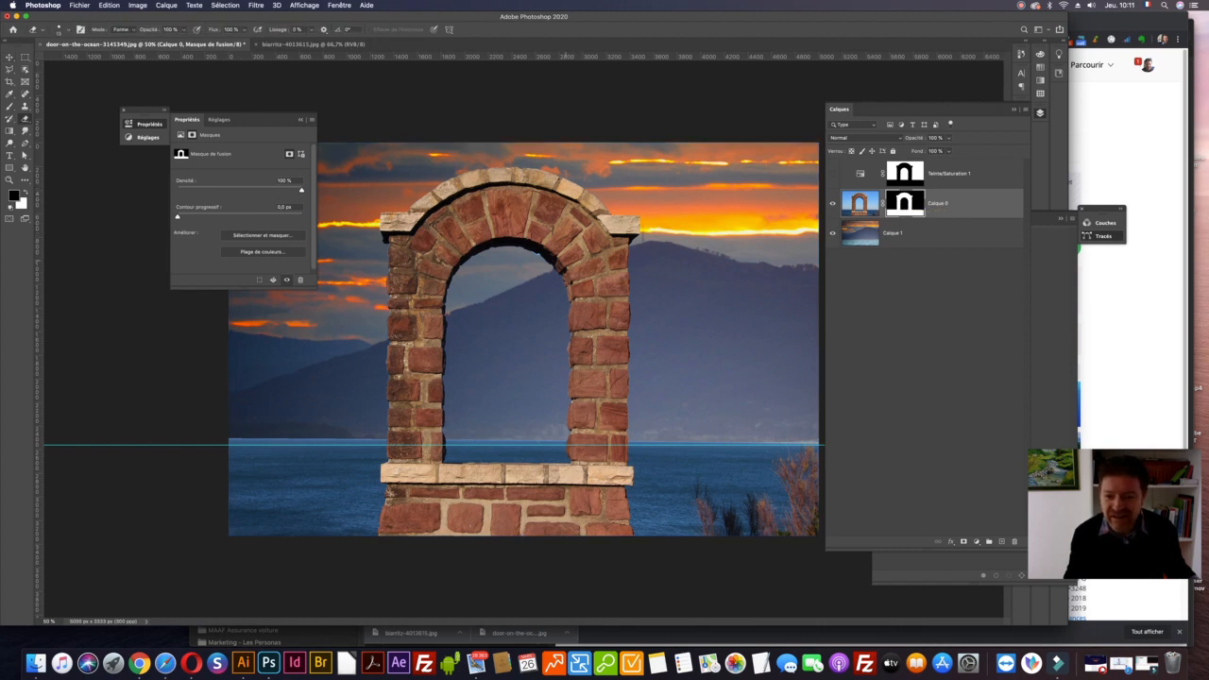
key(z)
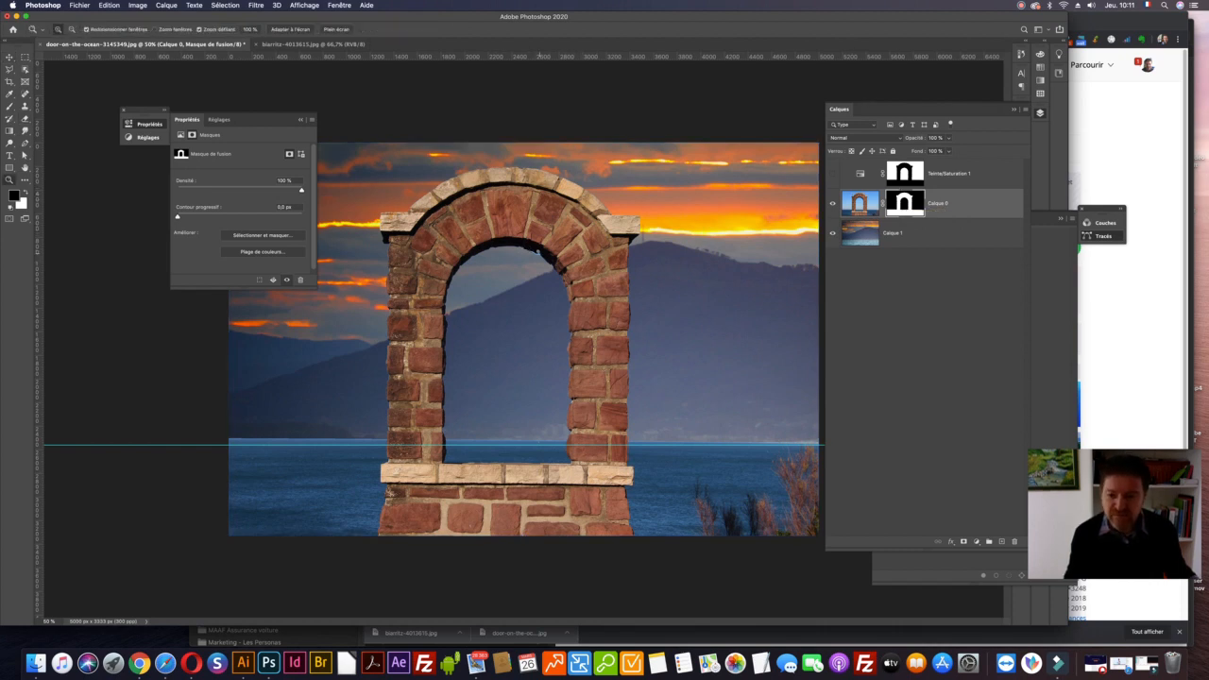
click(540, 253)
click(535, 199)
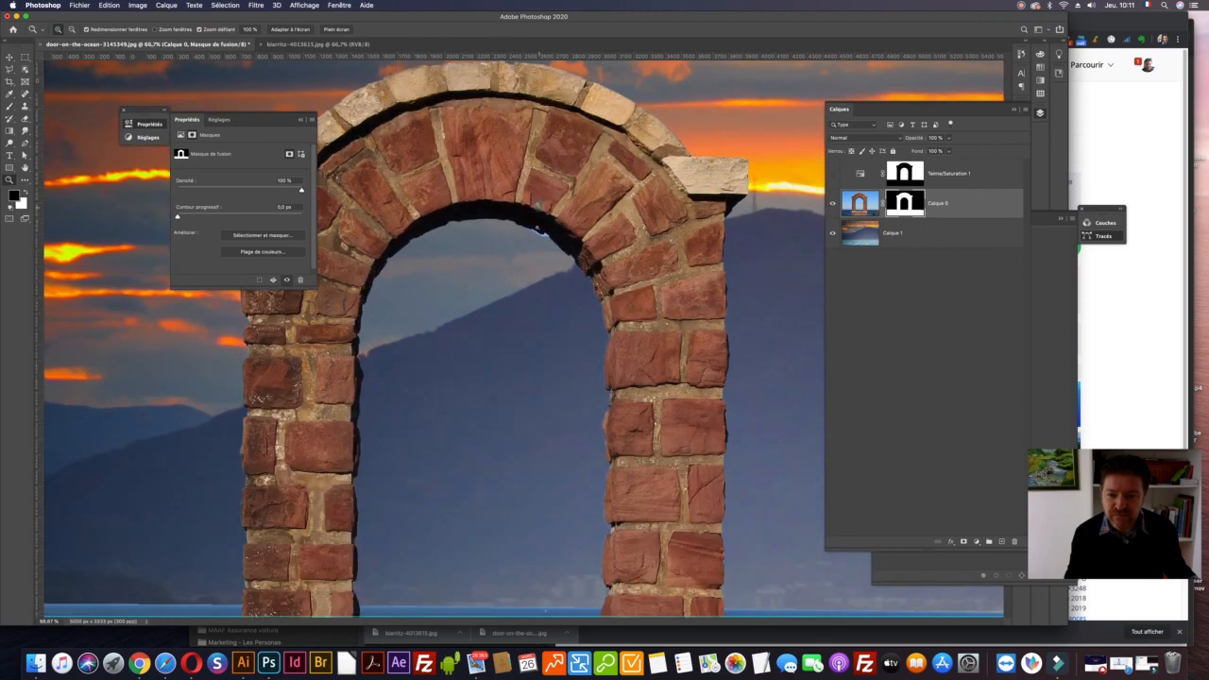
click(536, 199)
click(536, 198)
click(536, 198)
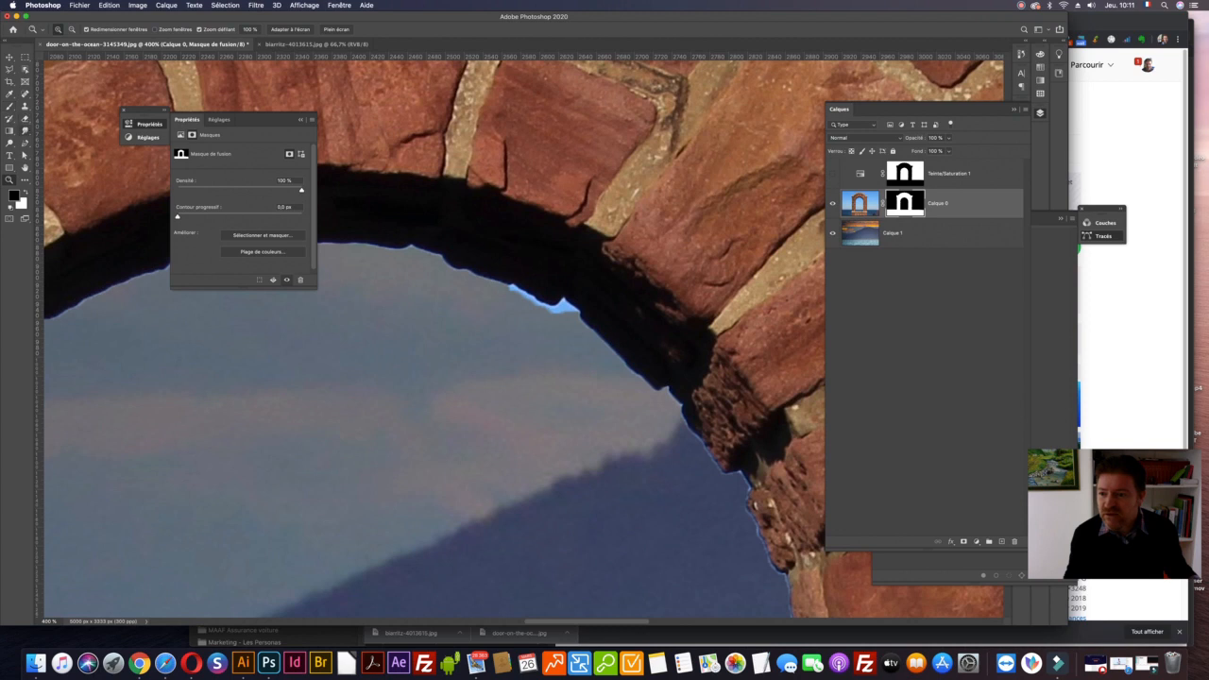
key(b)
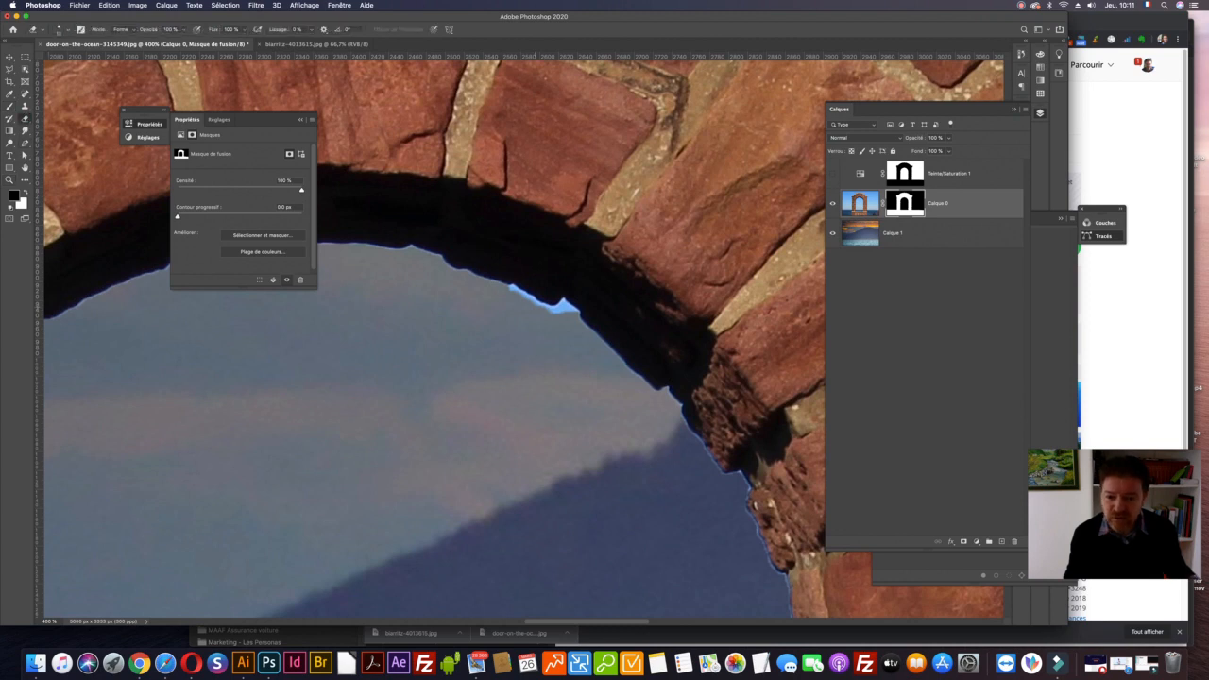
drag(531, 307, 542, 313)
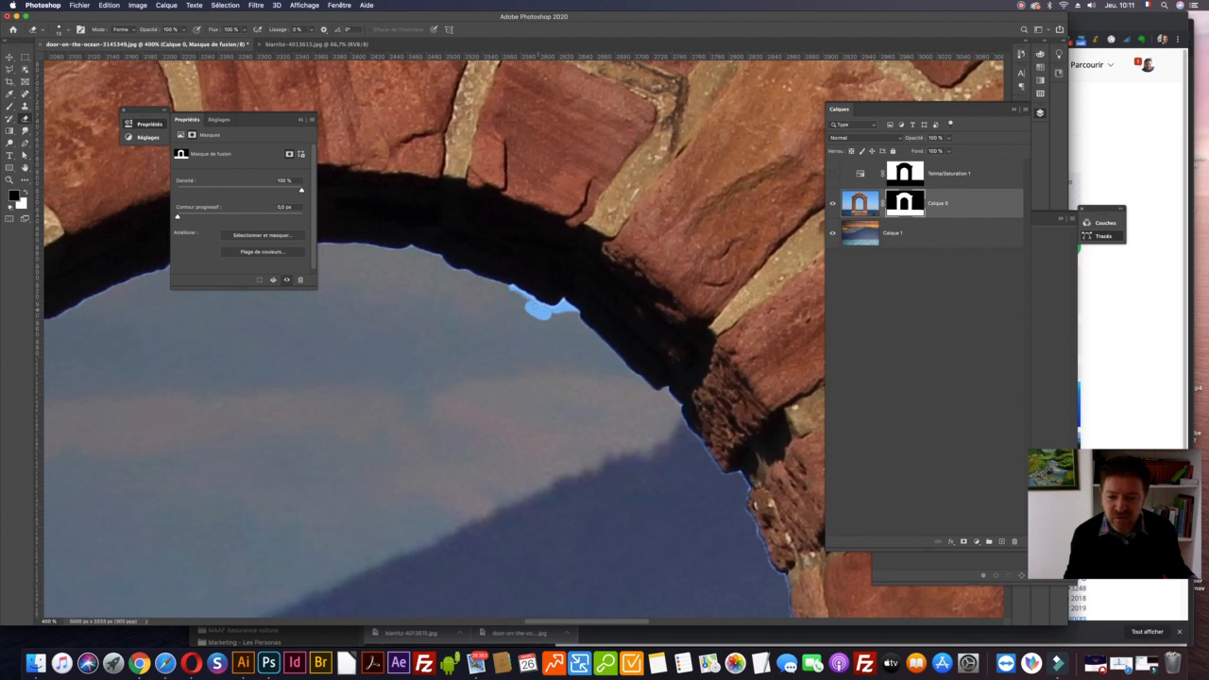
key(x)
mouse_move(548, 316)
mouse_down()
mouse_move(511, 283)
mouse_move(549, 319)
mouse_move(563, 305)
mouse_move(551, 306)
mouse_up()
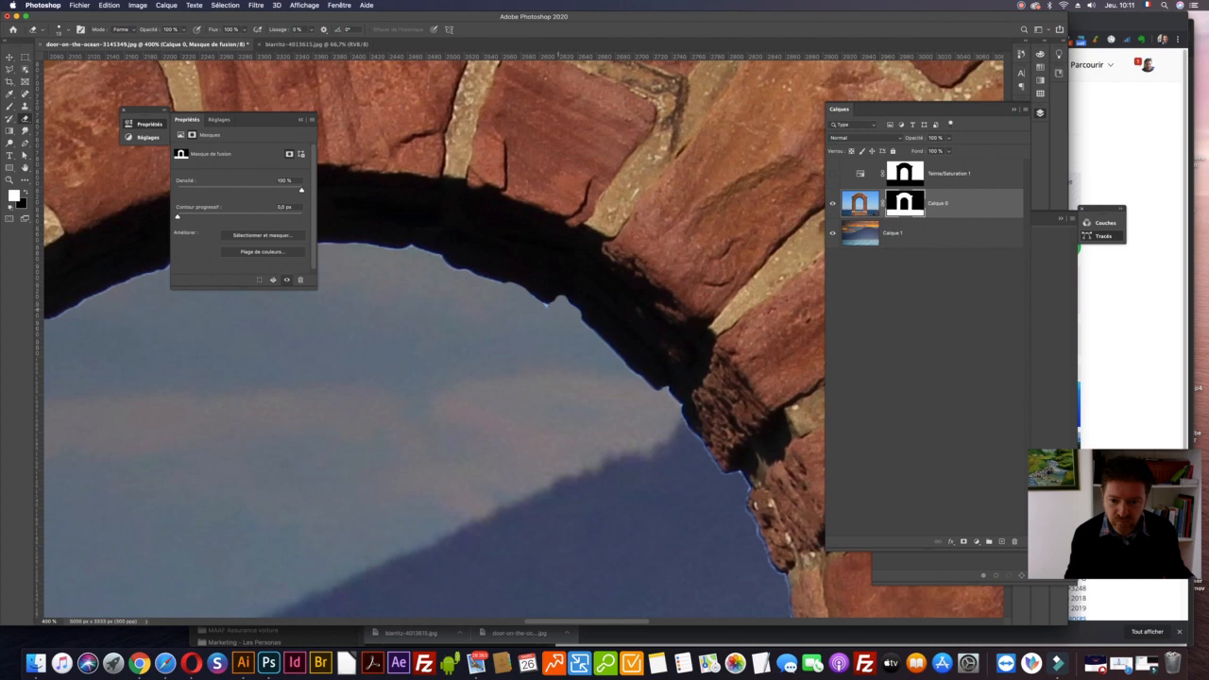
- Examine the cleaned inner edge of the arch and the whole composite against the sunset
key(super+minus)
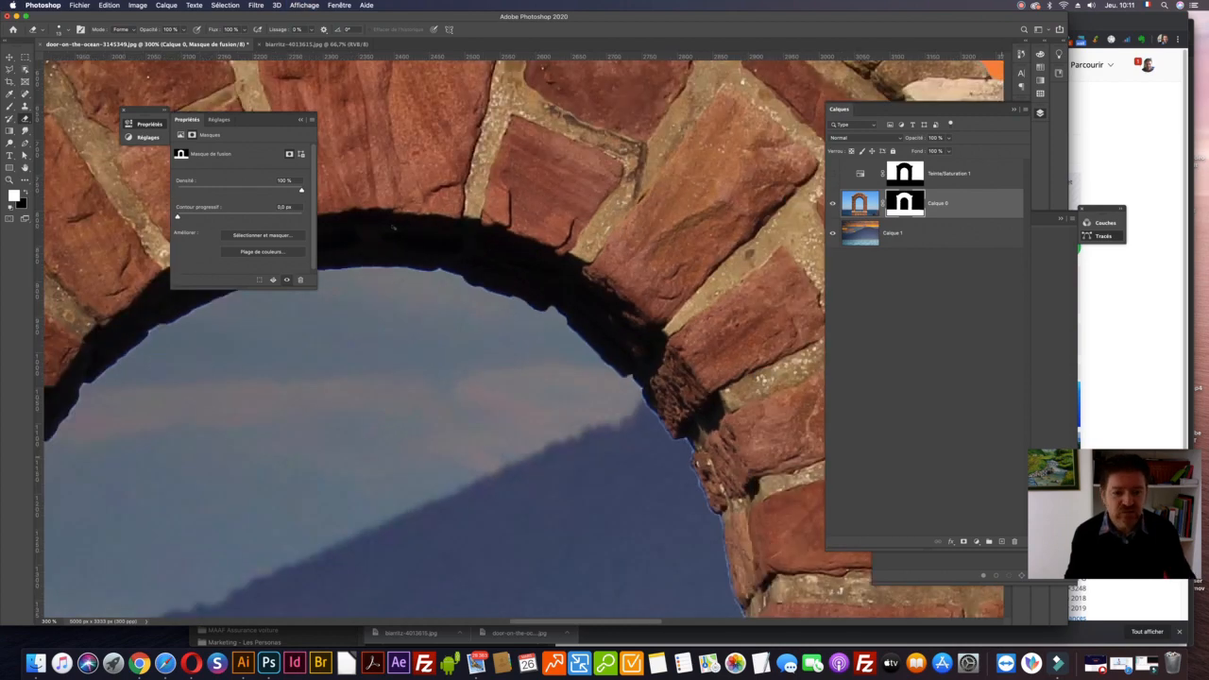
key(super+0)
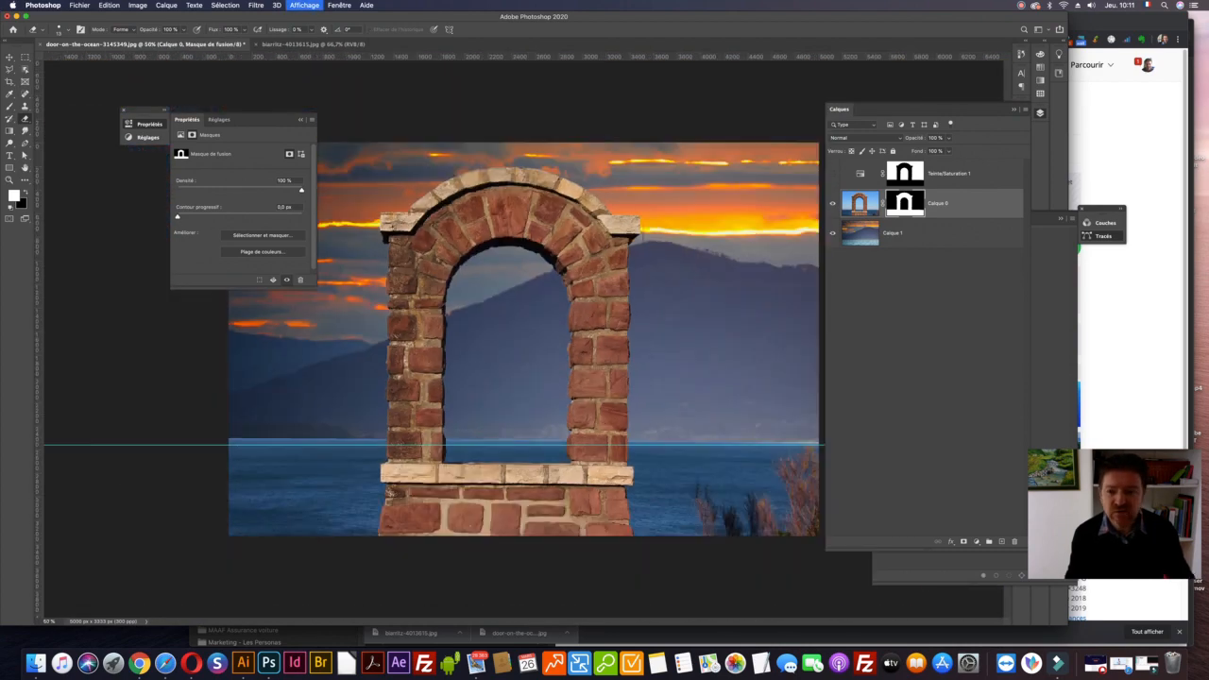
key(super+minus)
key(super+minus)
key(super+plus)
key(super+plus)
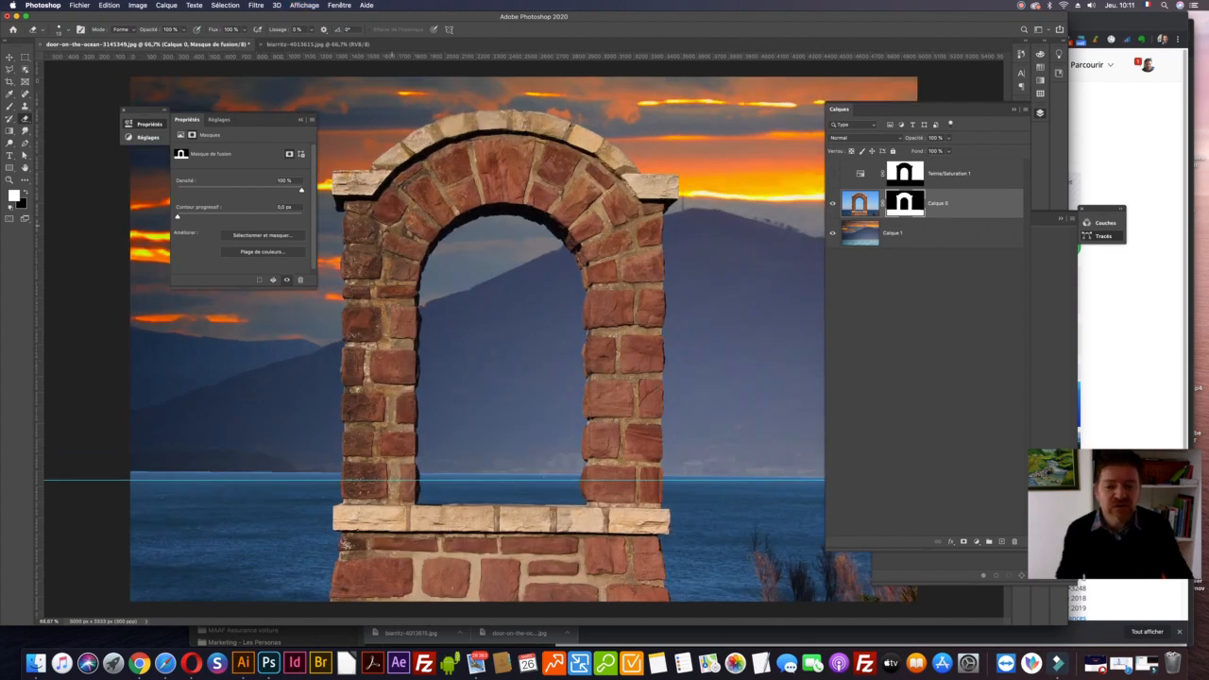